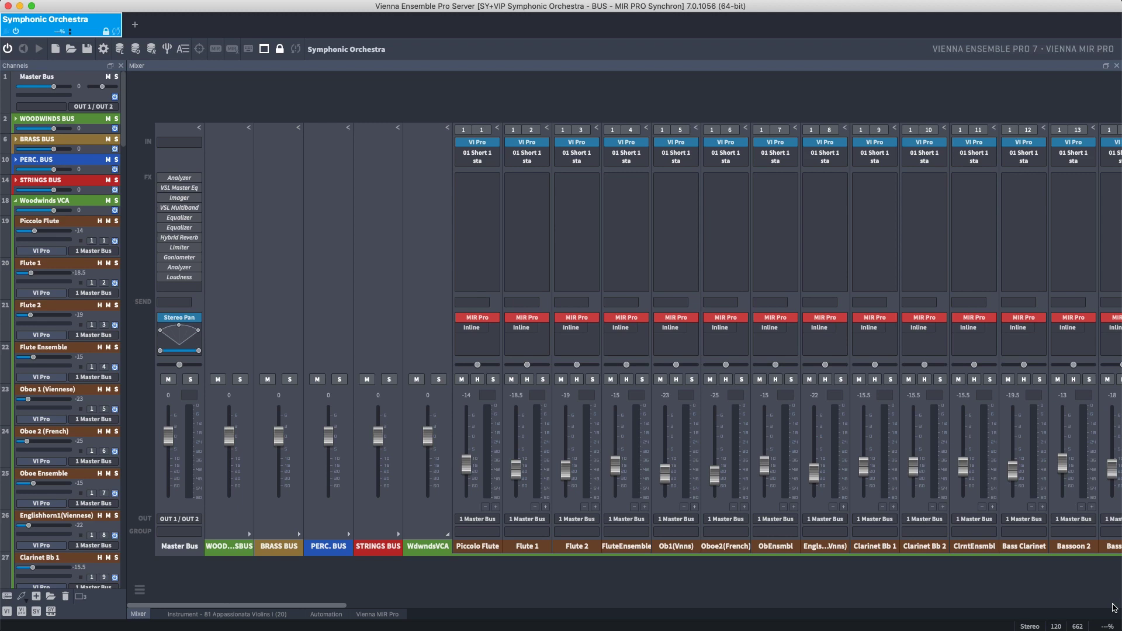
Look across the mixer's channel strips from the woodwinds through to the strings.
scroll(1114, 608, "right", 10)
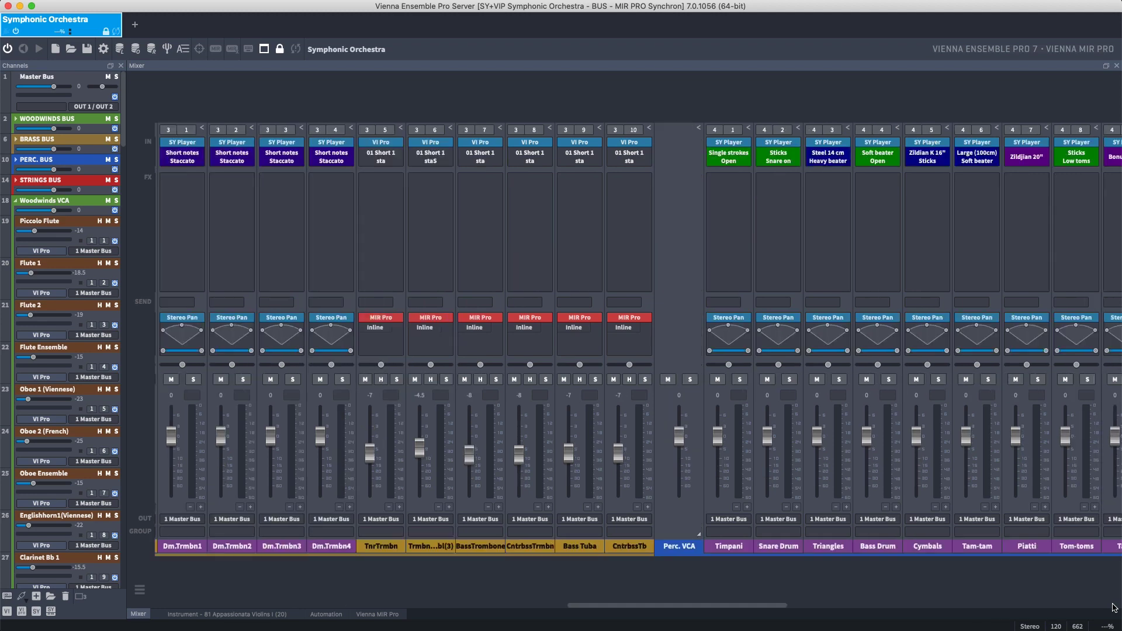
scroll(1114, 608, "right", 10)
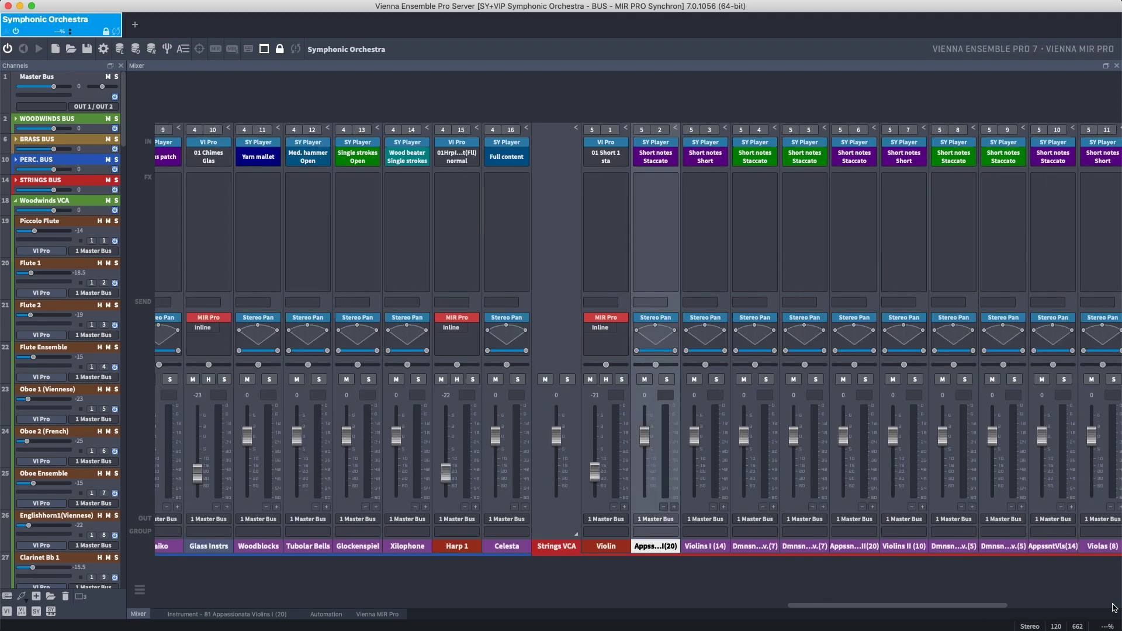
scroll(1113, 608, "right", 5)
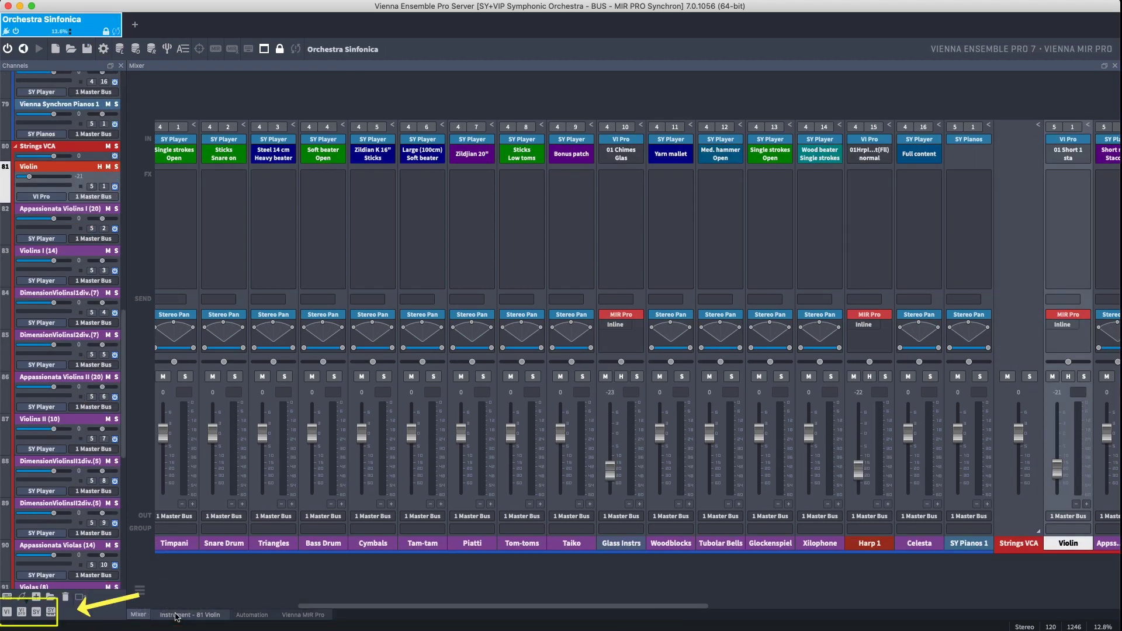
View the instrument interfaces of Violin, Appassionata Violins I, Vienna Synchron Pianos 1, Kontakt 1, Play 1 and BBC Symphony Orchestra 1.
left_click(175, 615)
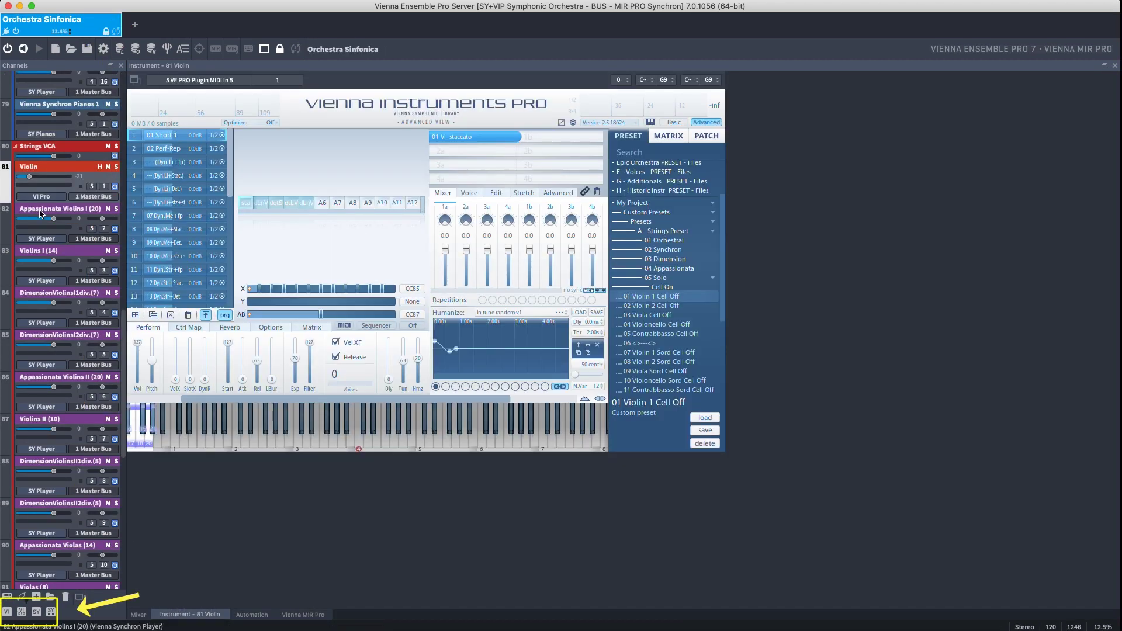
left_click(41, 213)
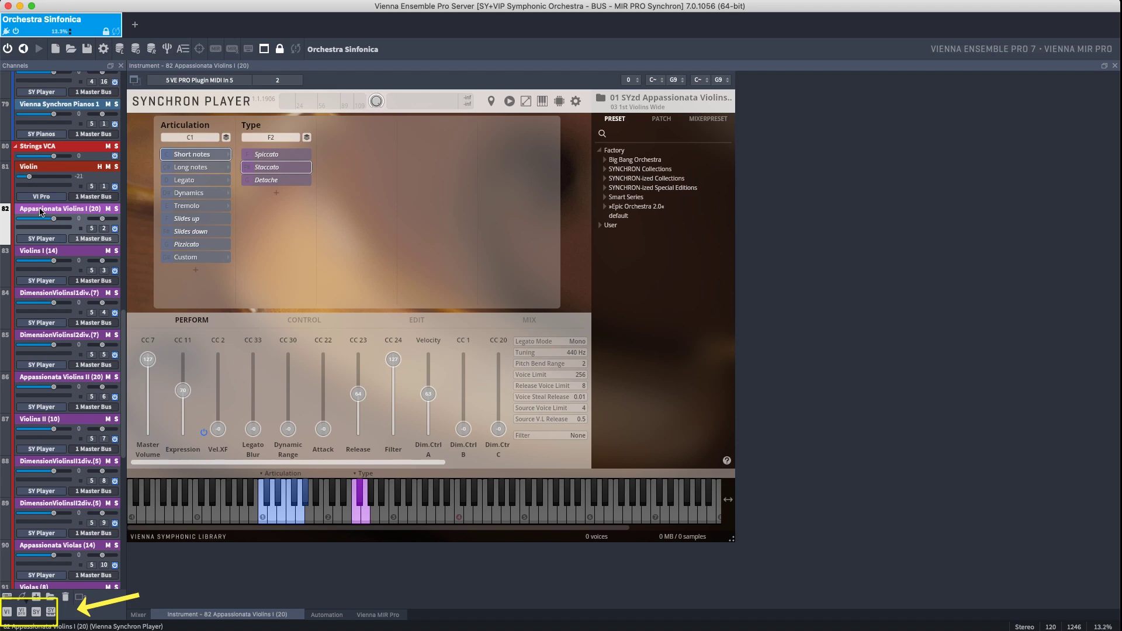
left_click(34, 109)
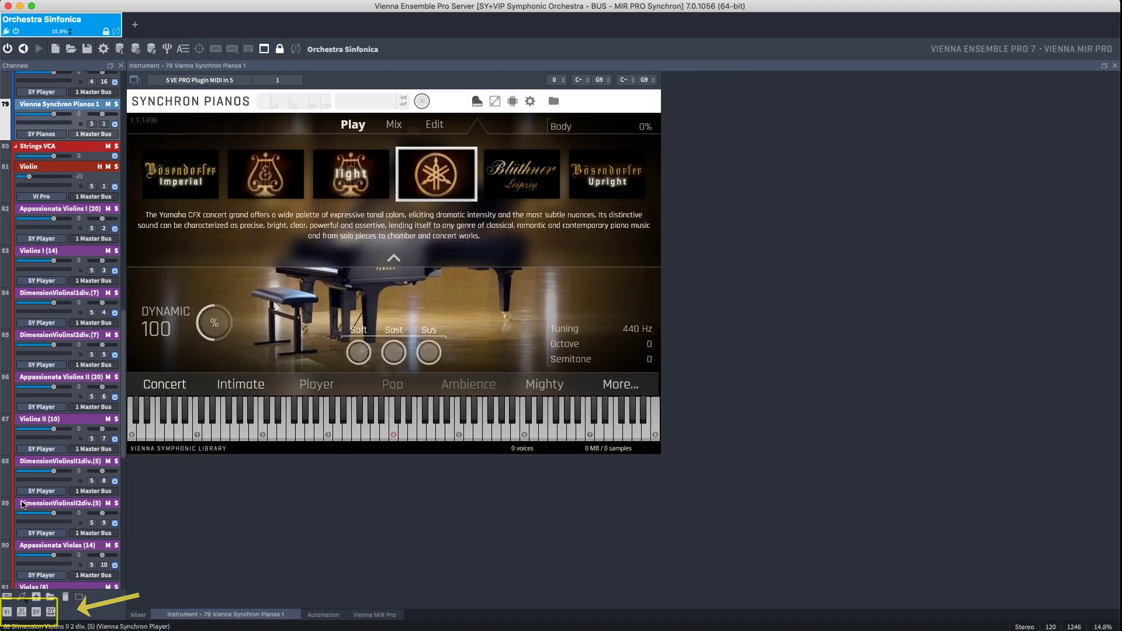
left_click(8, 597)
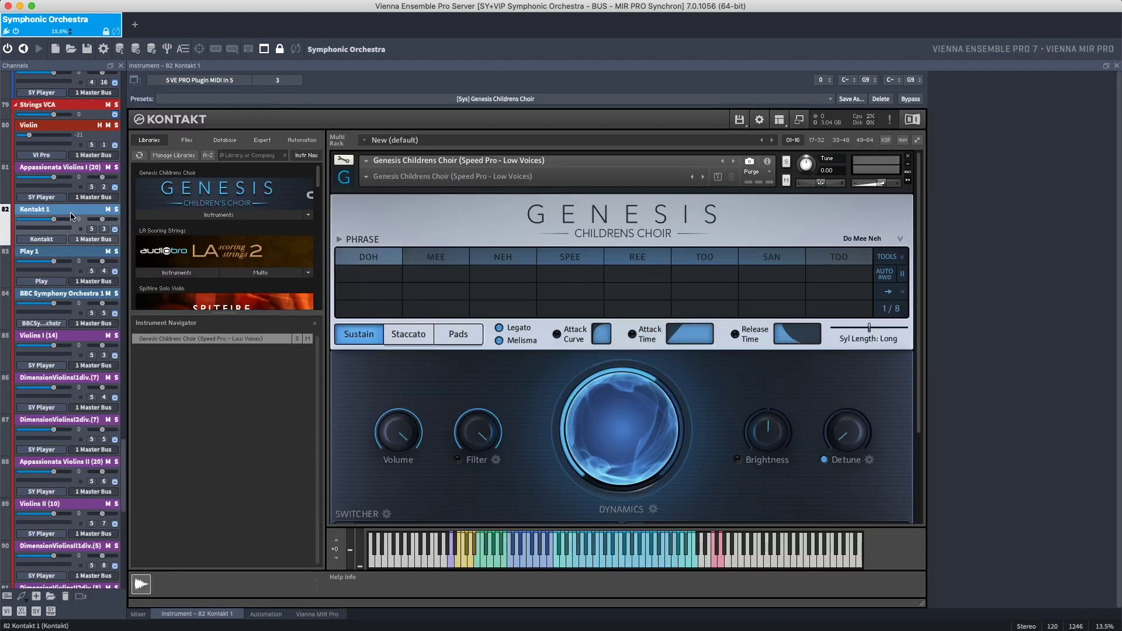
left_click(83, 257)
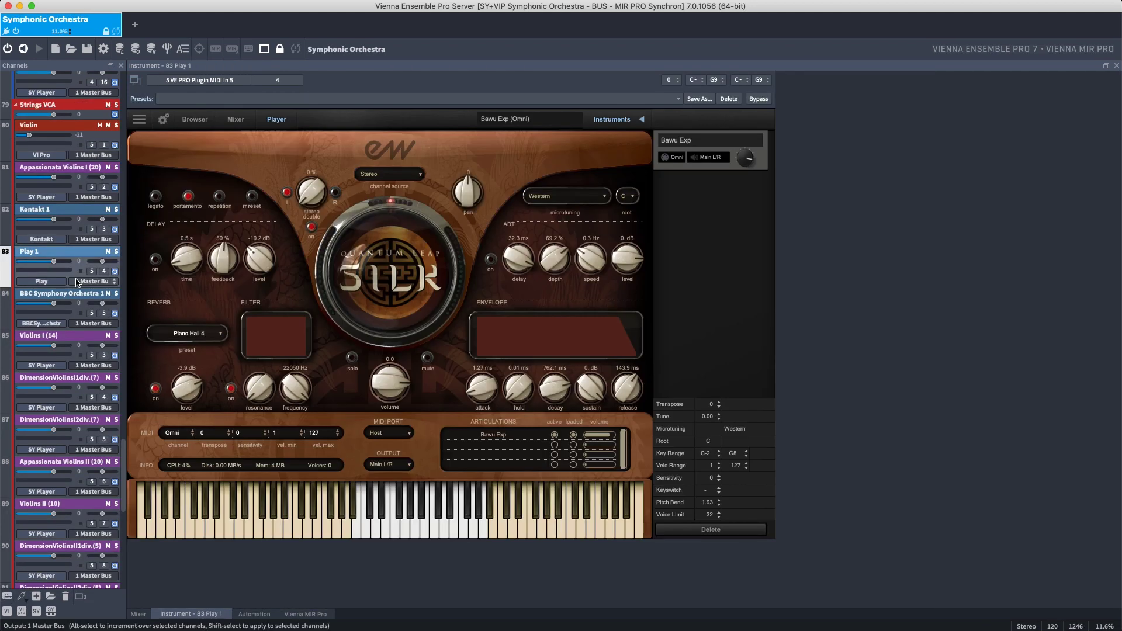
left_click(74, 297)
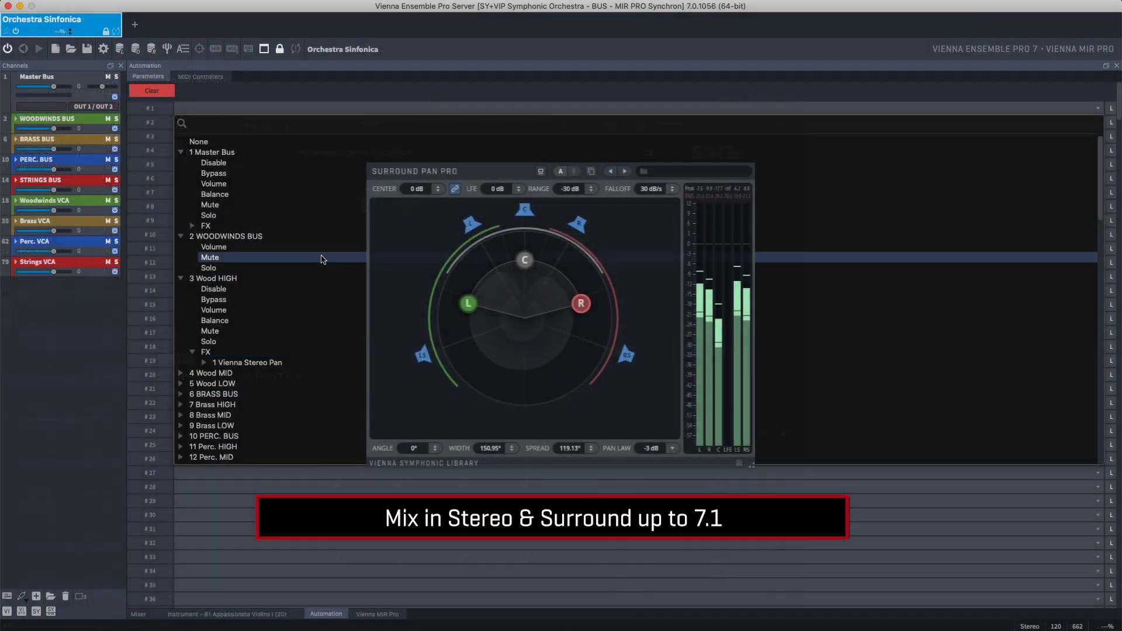
Browse the channel and FX parameters available for the first automation parameter slot.
left_click(191, 347)
scroll(193, 257, "down", 4)
left_click(181, 437)
scroll(355, 290, "down", 5)
scroll(350, 284, "down", 15)
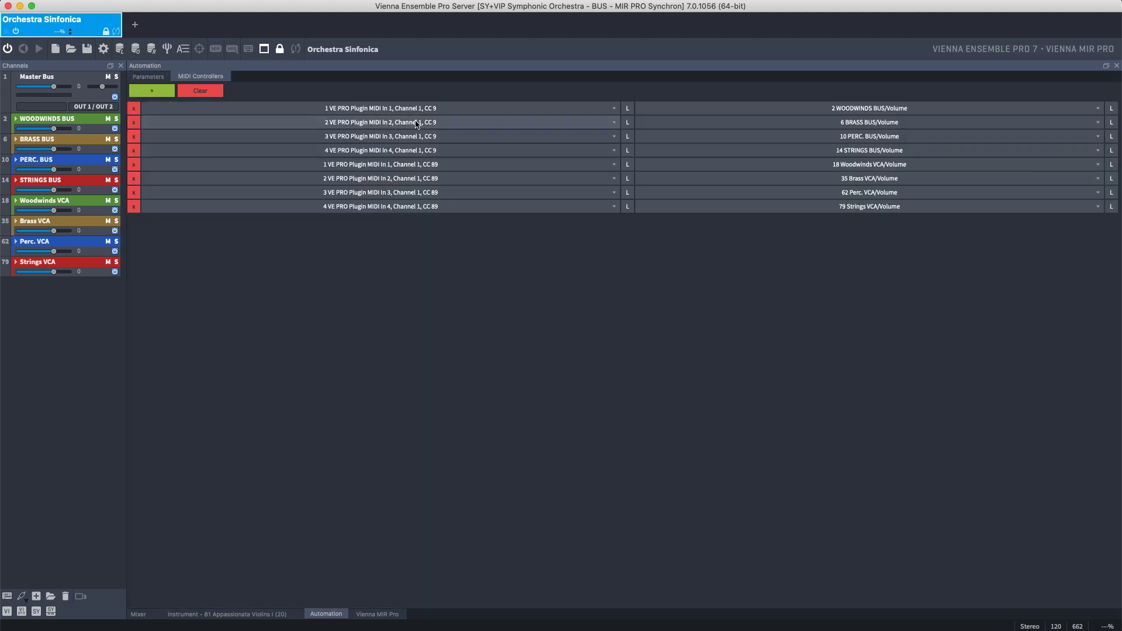
Inspect the source and destination choices of the first MIDI controller assignment, expanding channels down to their plugin parameters.
left_click(614, 108)
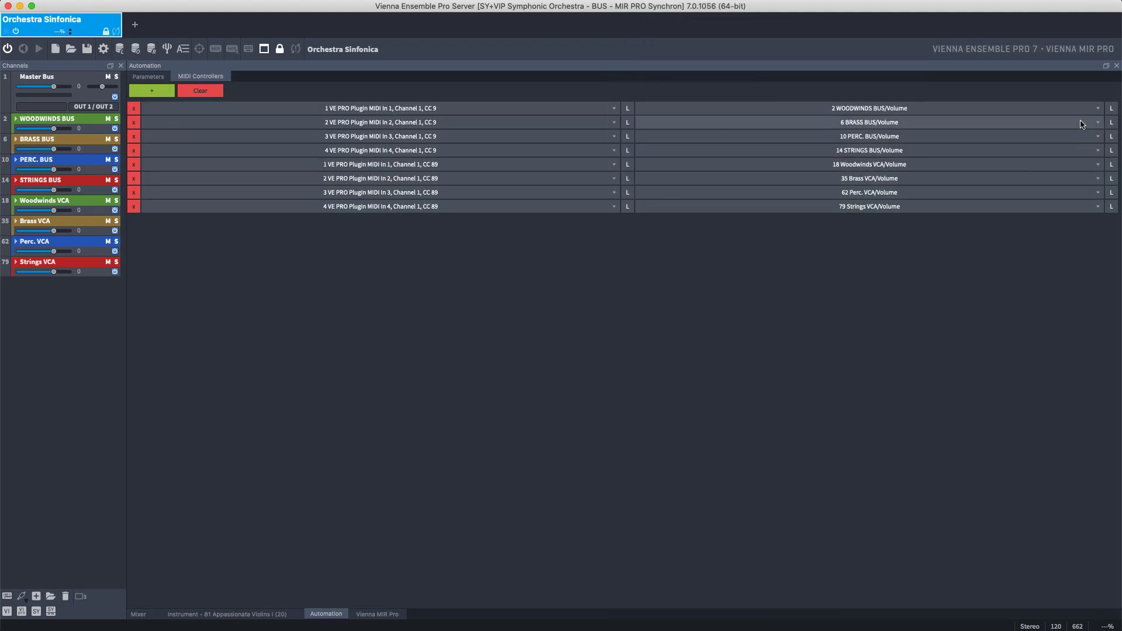
left_click(1097, 109)
left_click(641, 190)
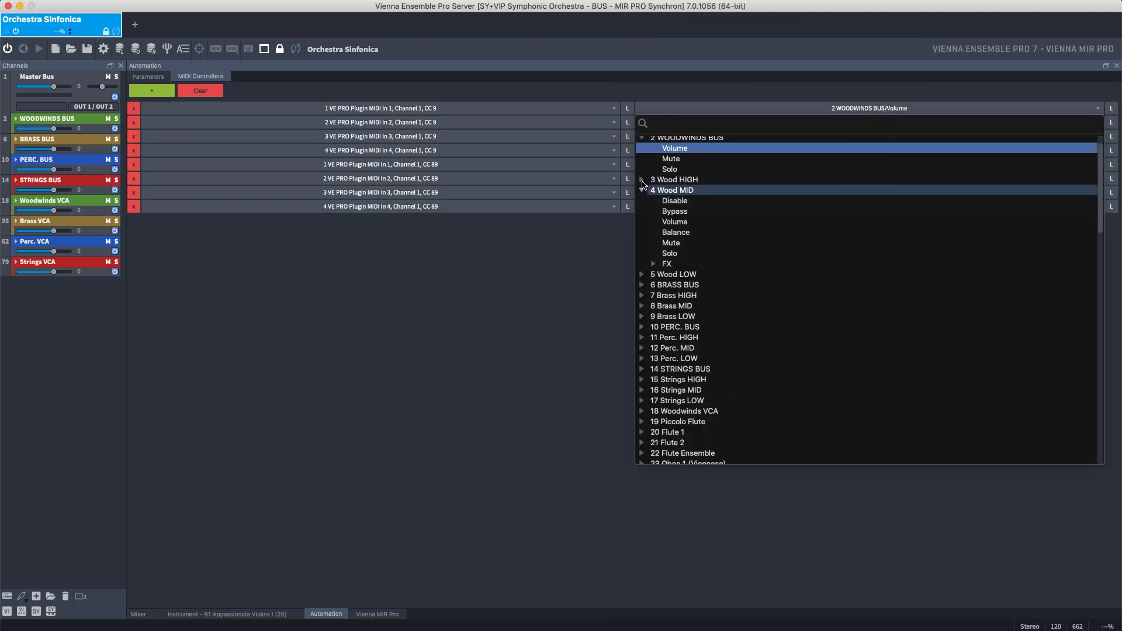
scroll(635, 334, "down", 10)
left_click(641, 362)
left_click(653, 316)
scroll(652, 321, "down", 15)
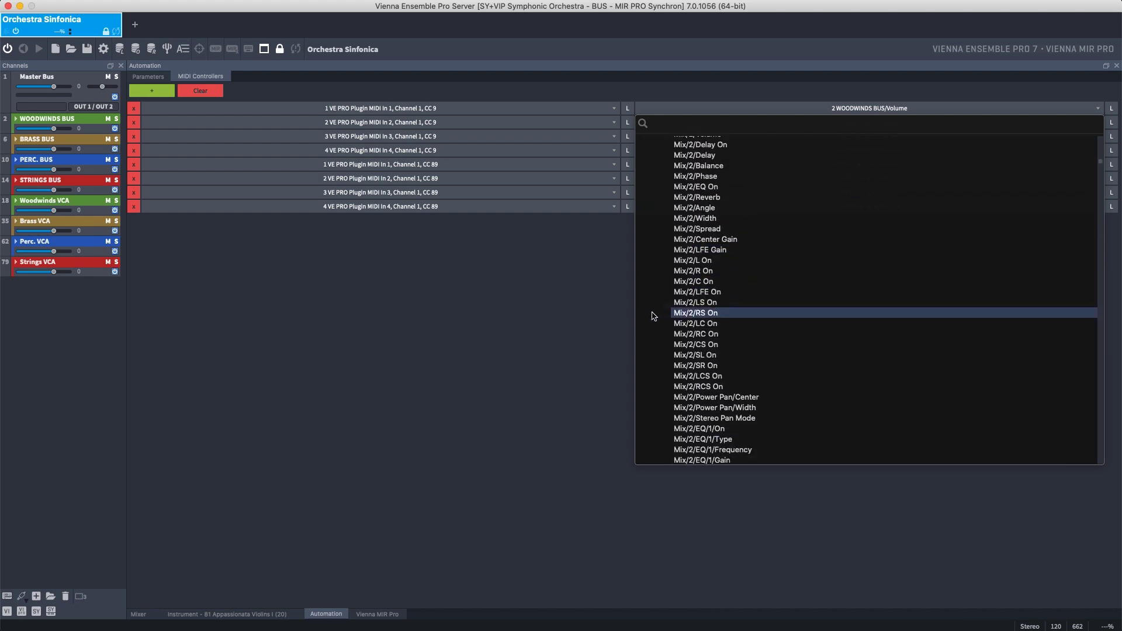
left_click(525, 302)
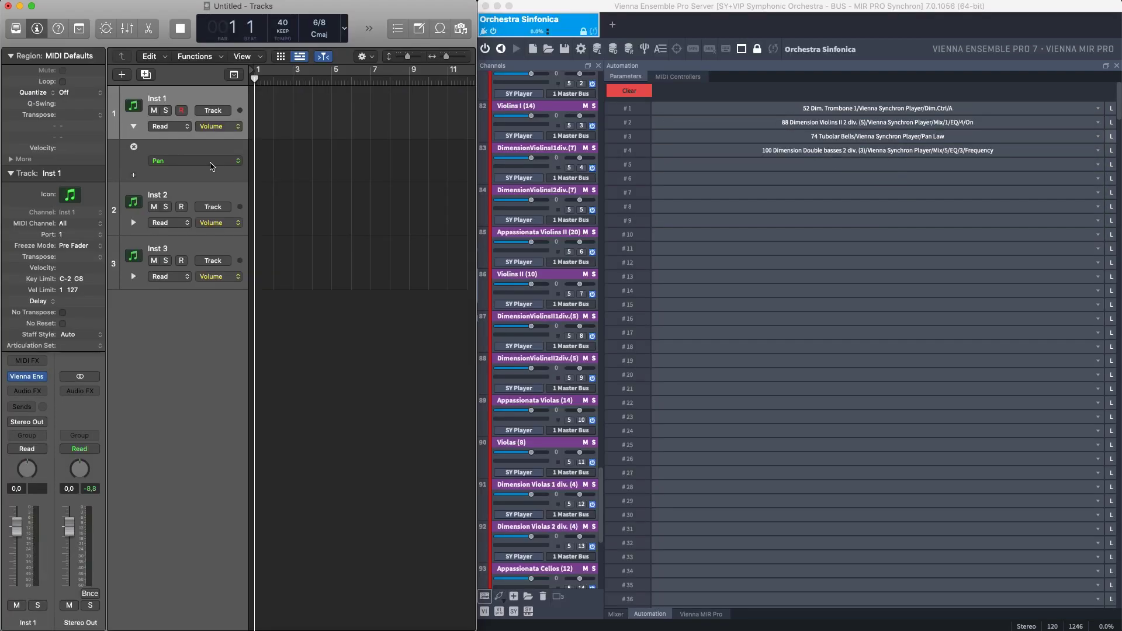
In Logic Pro, open the automation parameter choices of track Inst 1 for the Vienna Ensemble plugin.
left_click(204, 165)
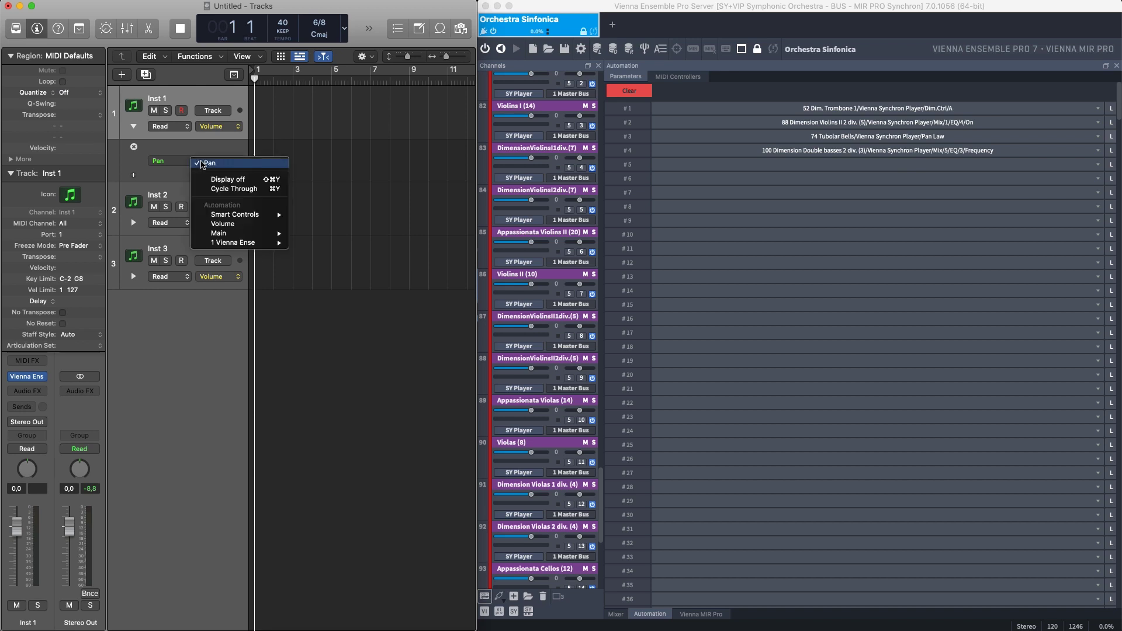
mouse_move(233, 243)
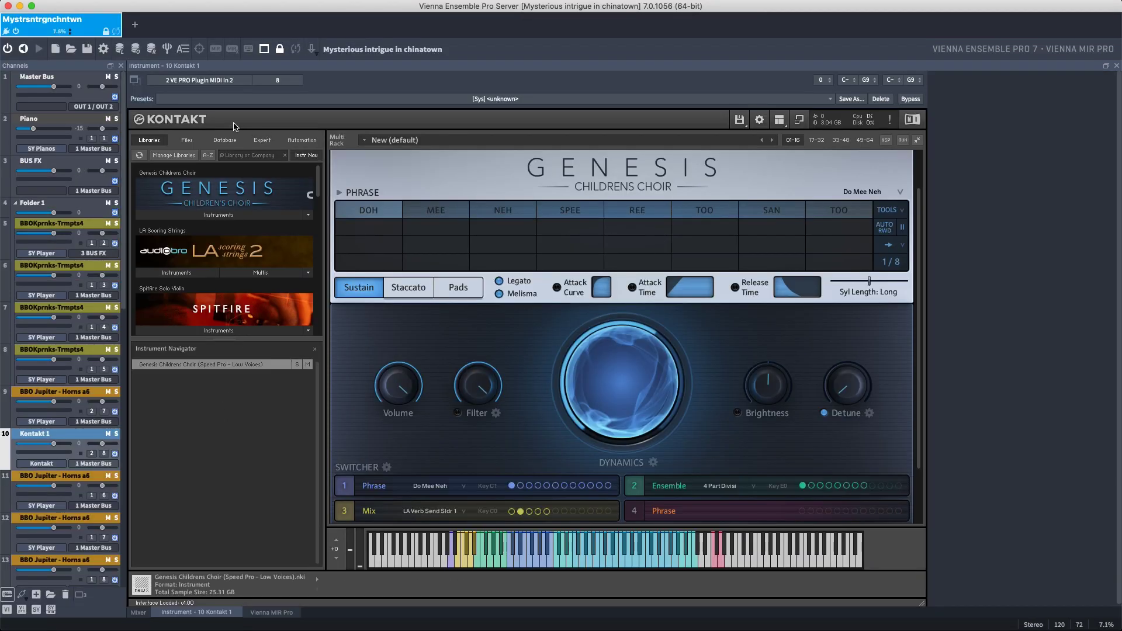
left_click(183, 50)
left_click(1105, 108)
left_click_drag(480, 383, 478, 435)
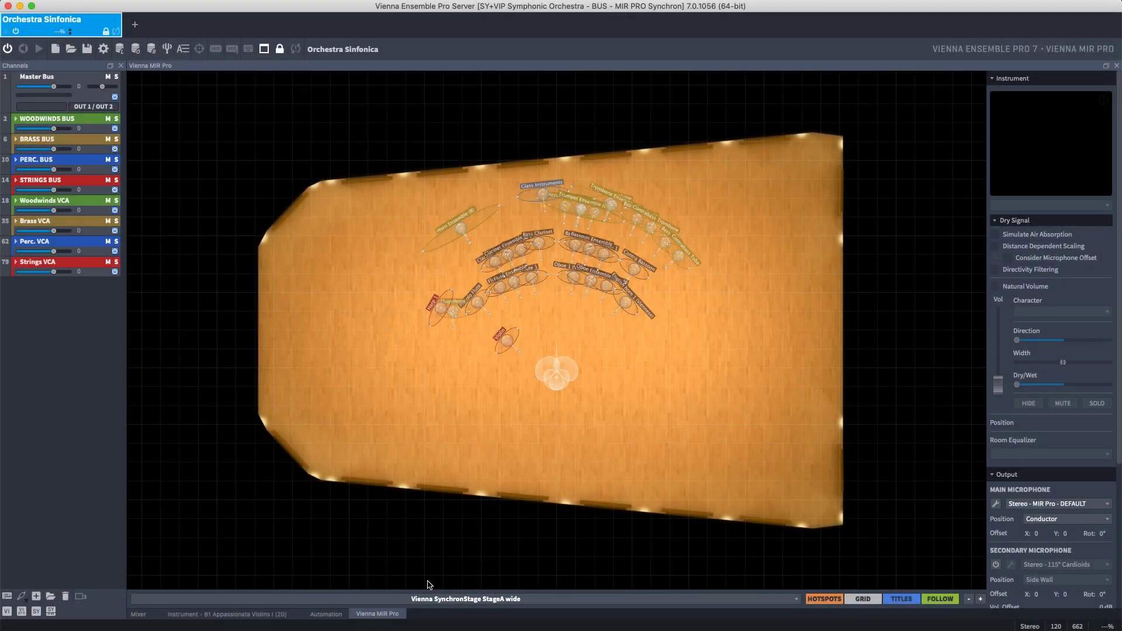
Open the venue selection for the Vienna MIR Pro stage.
left_click(430, 597)
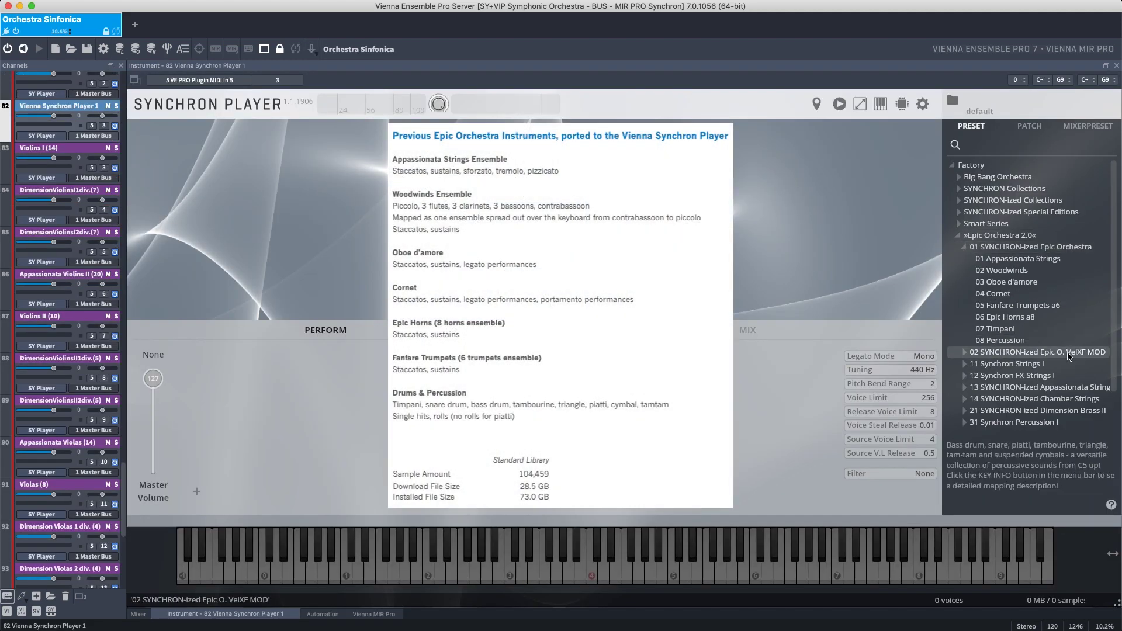
Expand the Epic Orchestra 2.0 preset folders and load the preset 35 Power Drums Tama Star Light in Vienna Synchron Player 1.
left_click(1070, 380)
left_click(1071, 362)
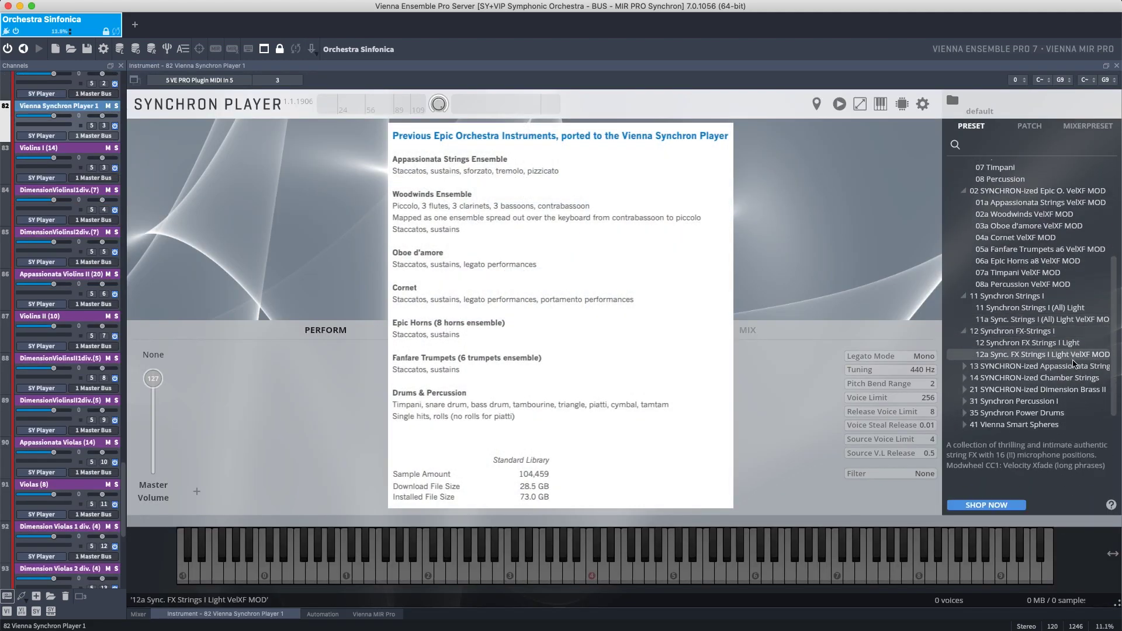
left_click(1073, 357)
left_click(1073, 368)
left_click(1073, 386)
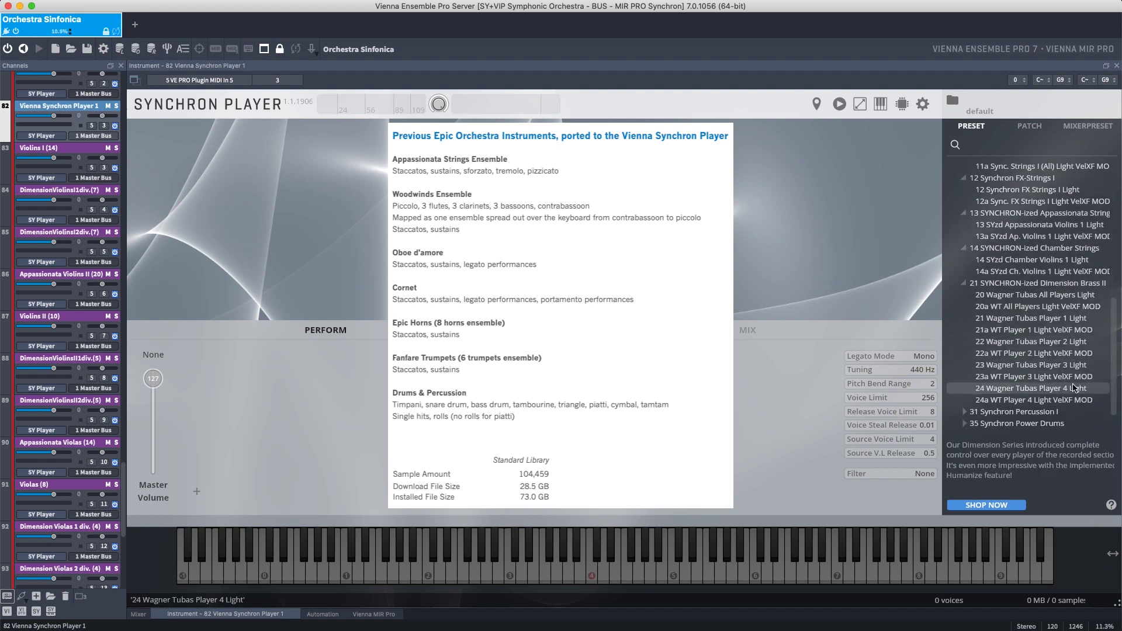
left_click(1073, 383)
left_click(1073, 390)
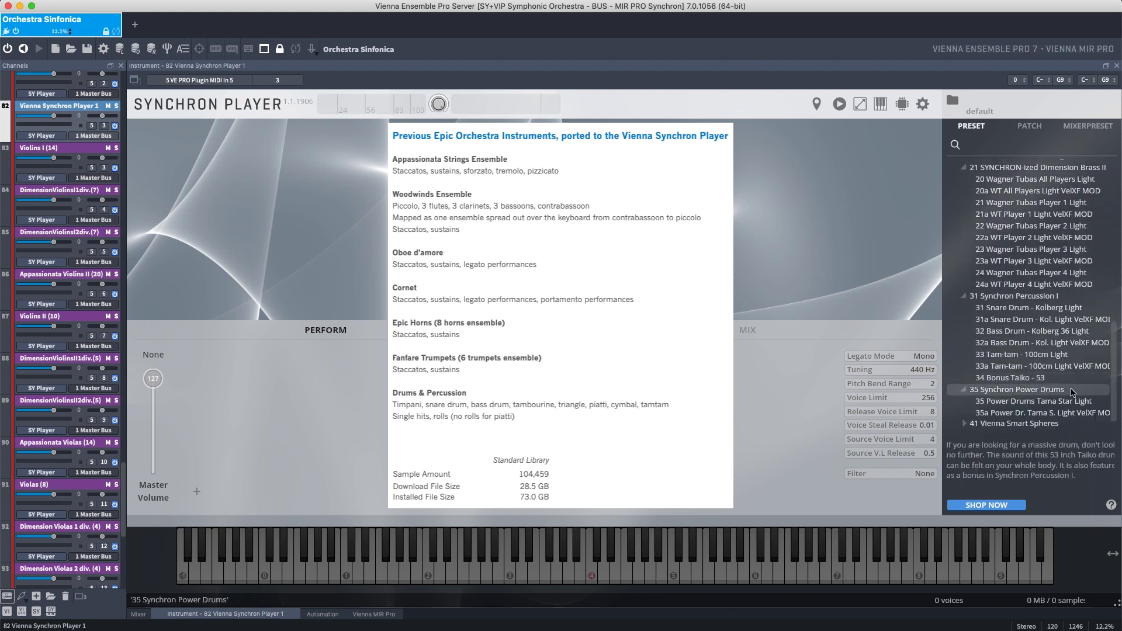
double_click(1086, 379)
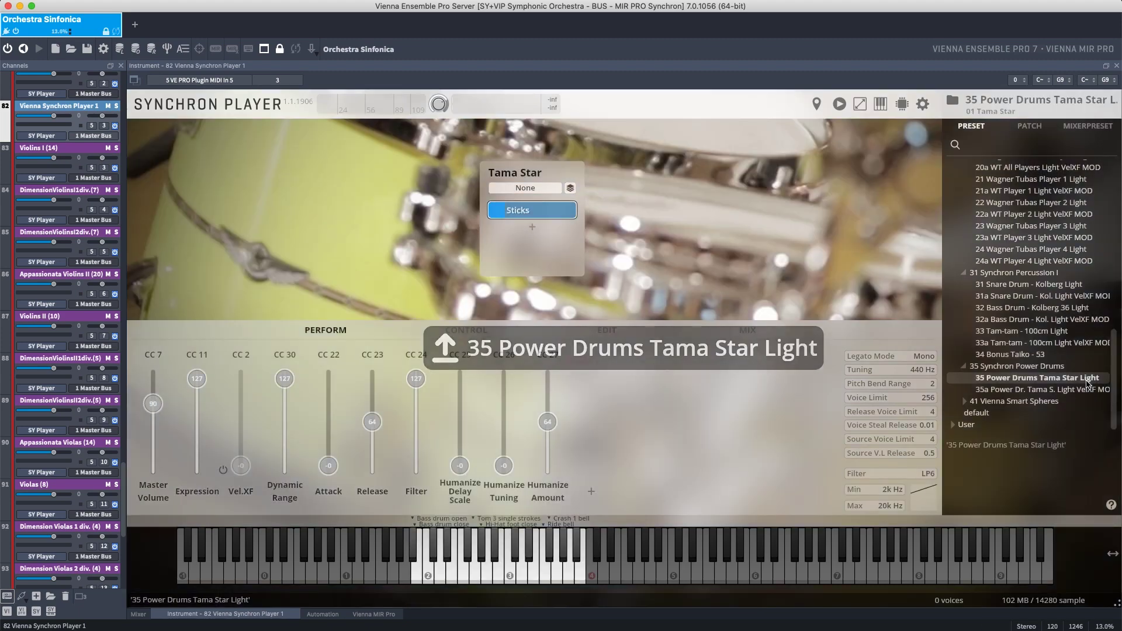
key("Up")
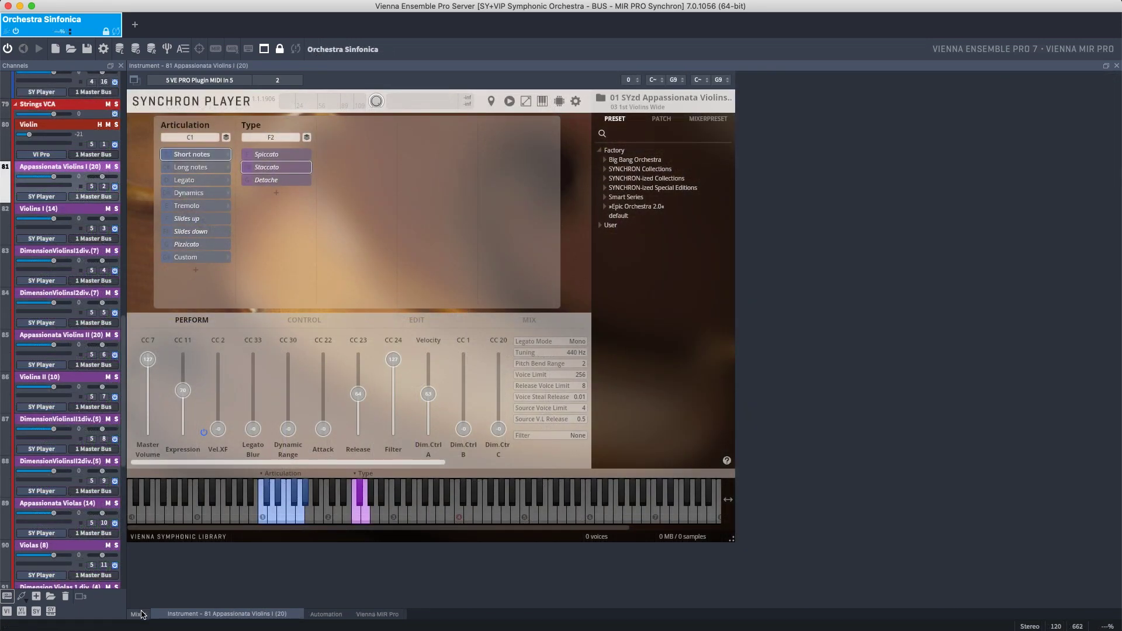
Show the mixer and unfold the Woodwinds VCA group to display its channel strips.
left_click(138, 614)
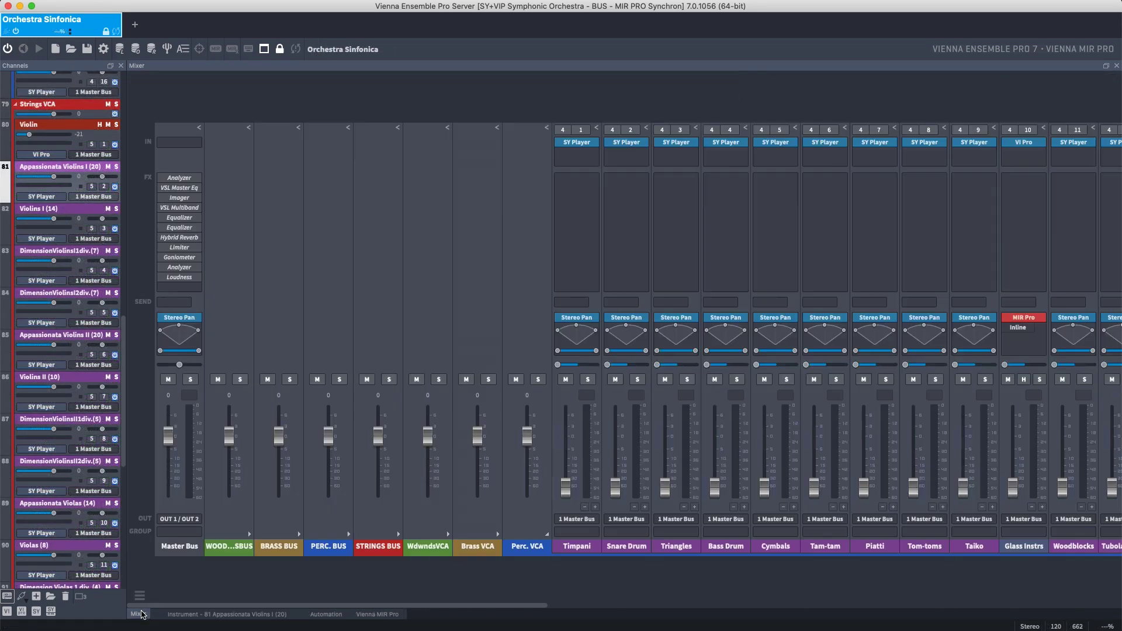
left_click(449, 536)
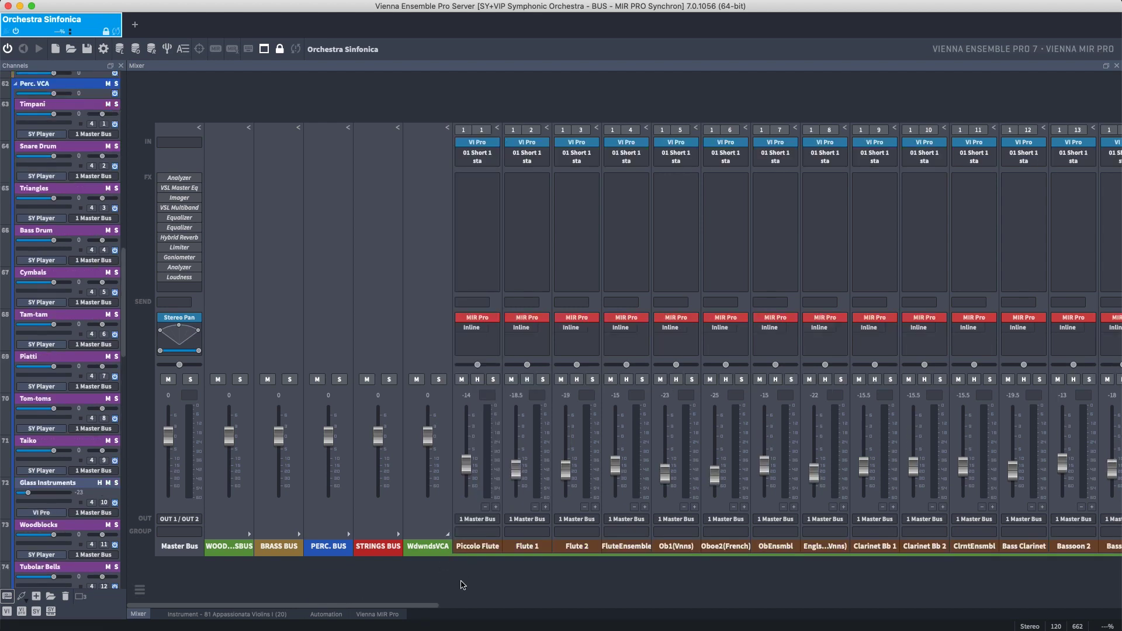
left_click(457, 610)
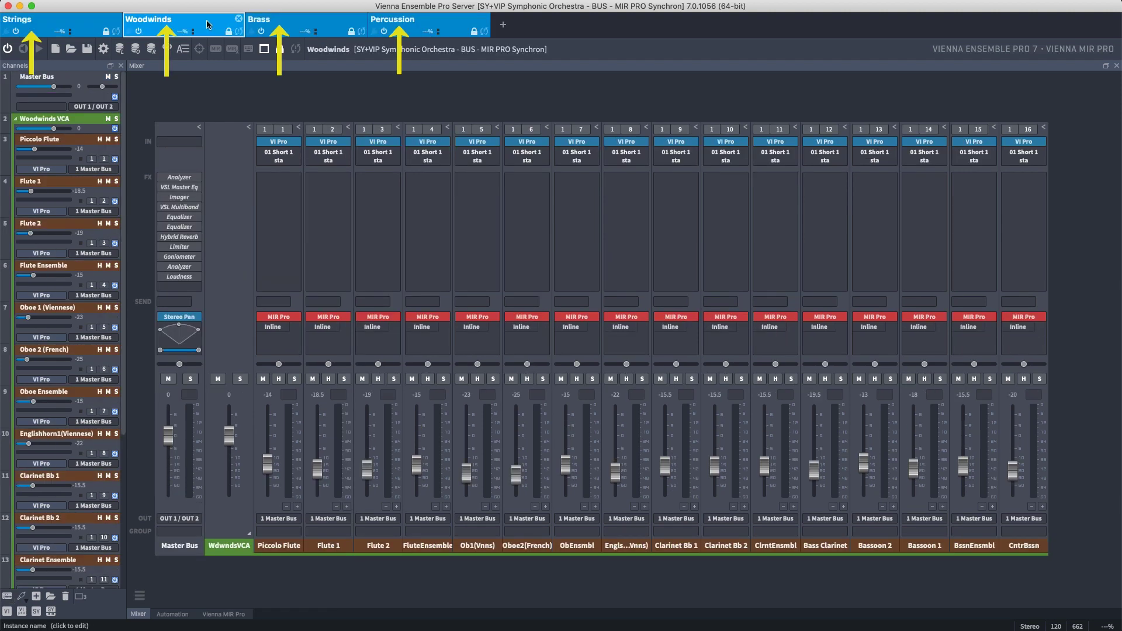
View the mixers of the Brass and Percussion instances.
left_click(287, 24)
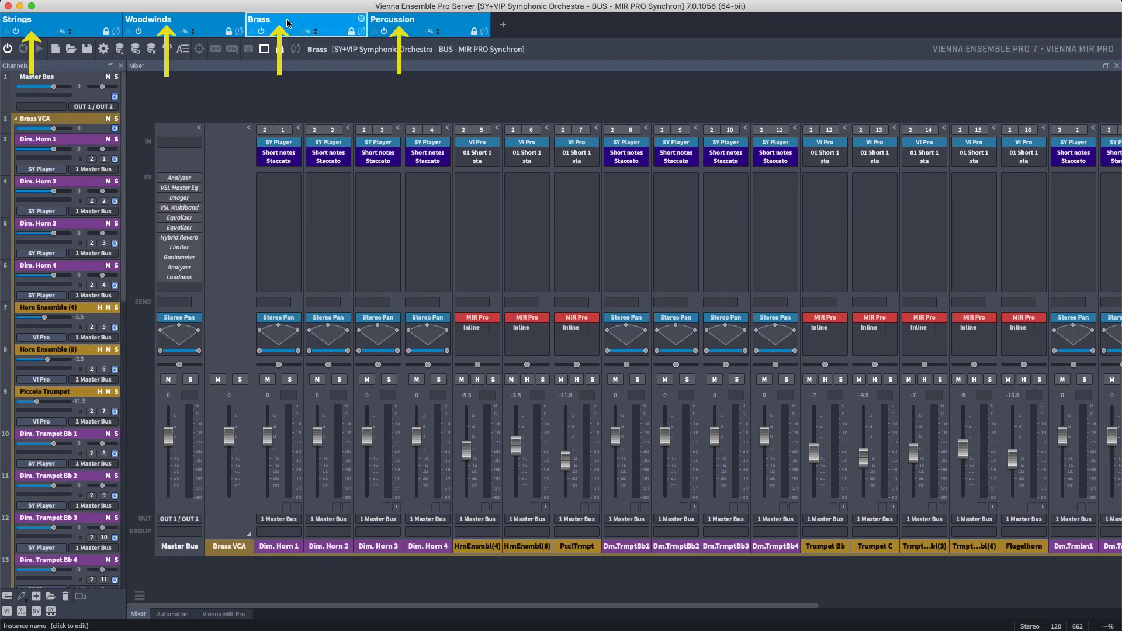
left_click(426, 23)
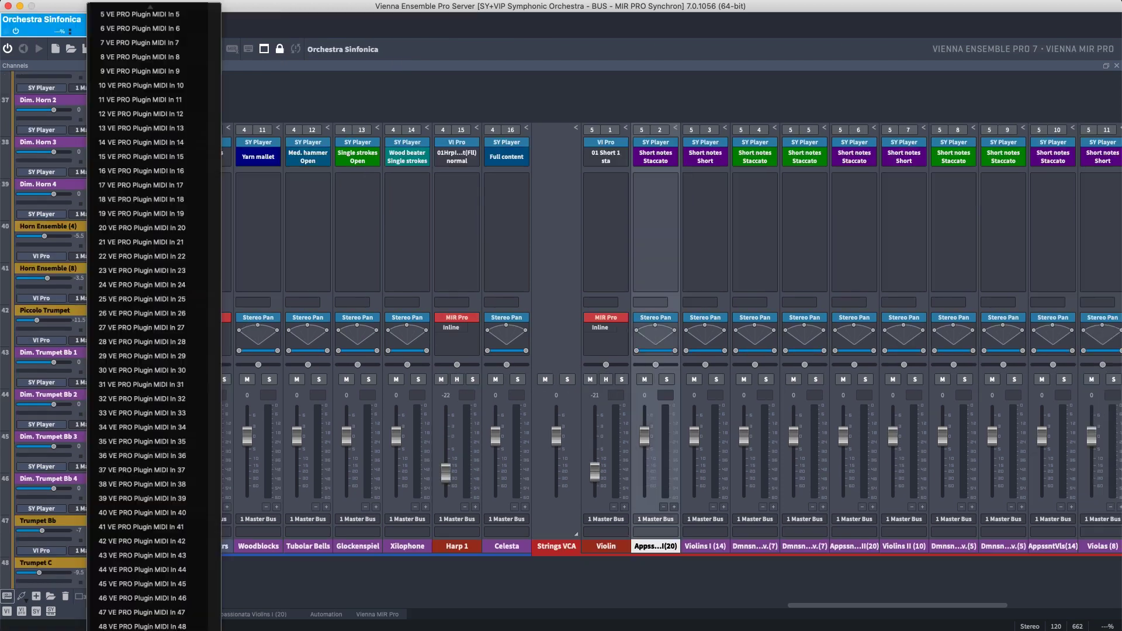
Inspect the MIDI port and MIDI channel options of the Violin channel, leaving both assignments as they are.
left_click(572, 323)
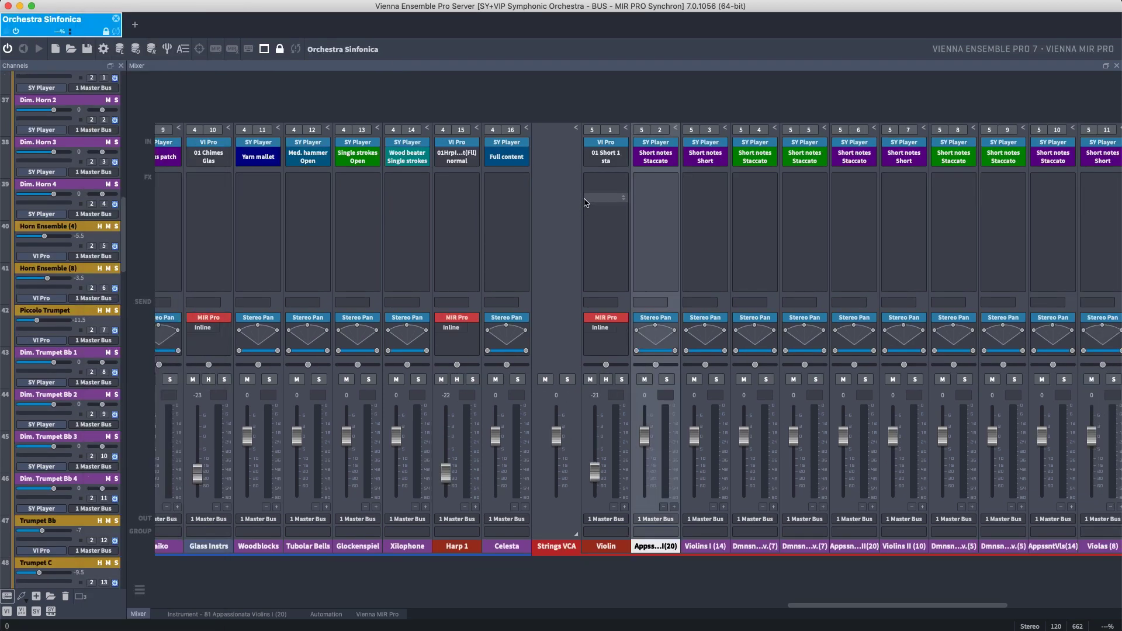
left_click(592, 130)
key("Escape")
left_click(611, 130)
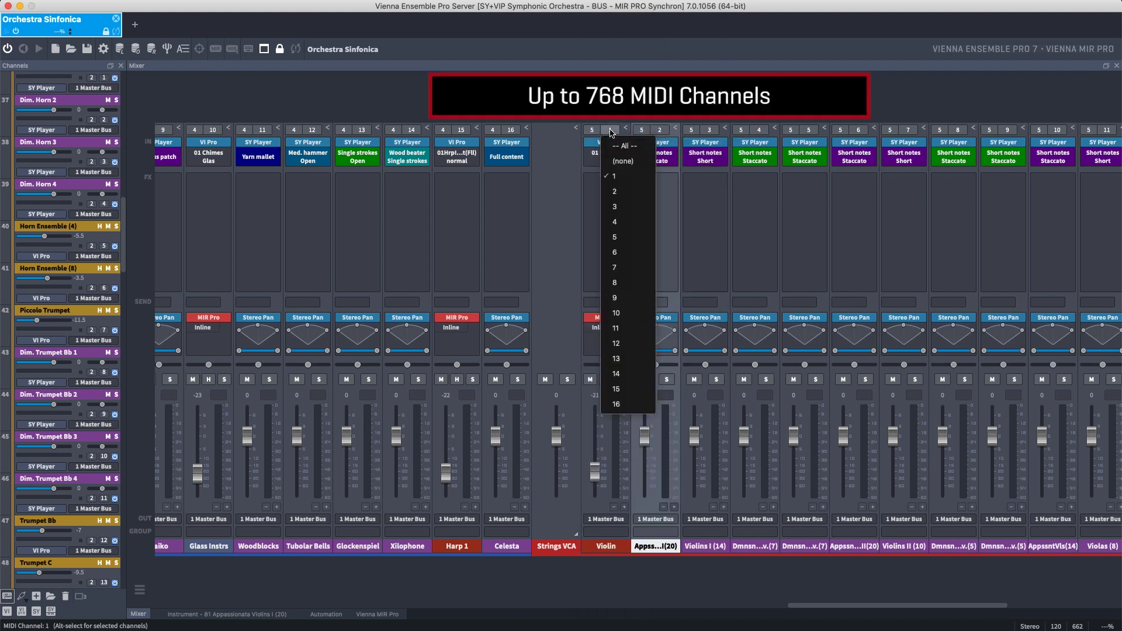
key("Escape")
Set the number of audio outputs per instance to 75 in the server's instance preferences.
left_click(59, 6)
left_click(64, 37)
left_click(578, 101)
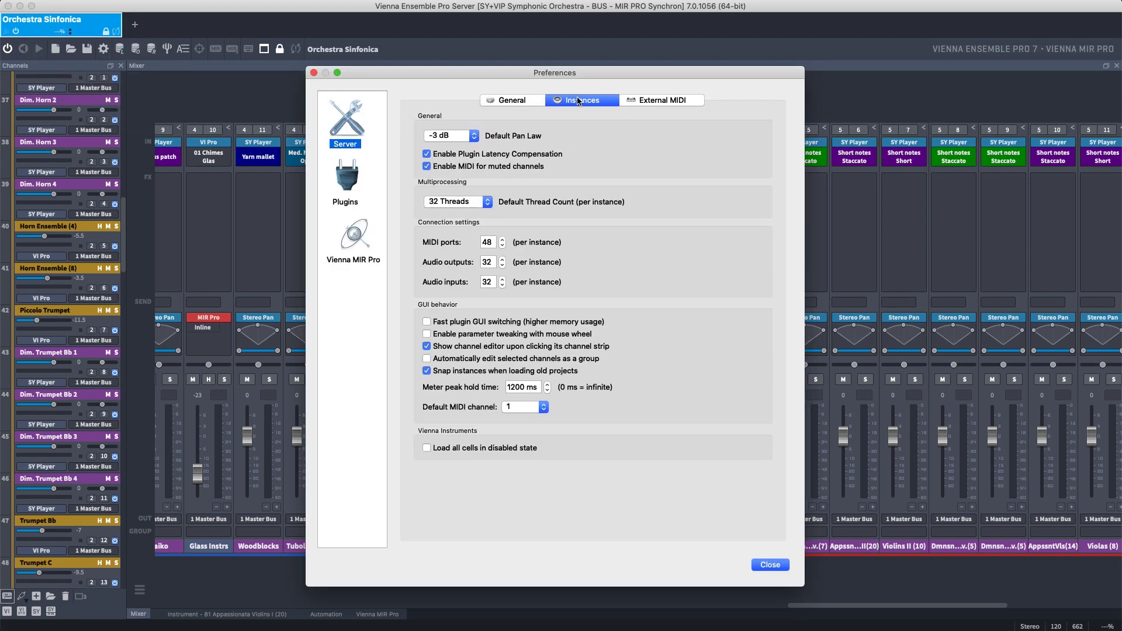
double_click(487, 261)
type("75")
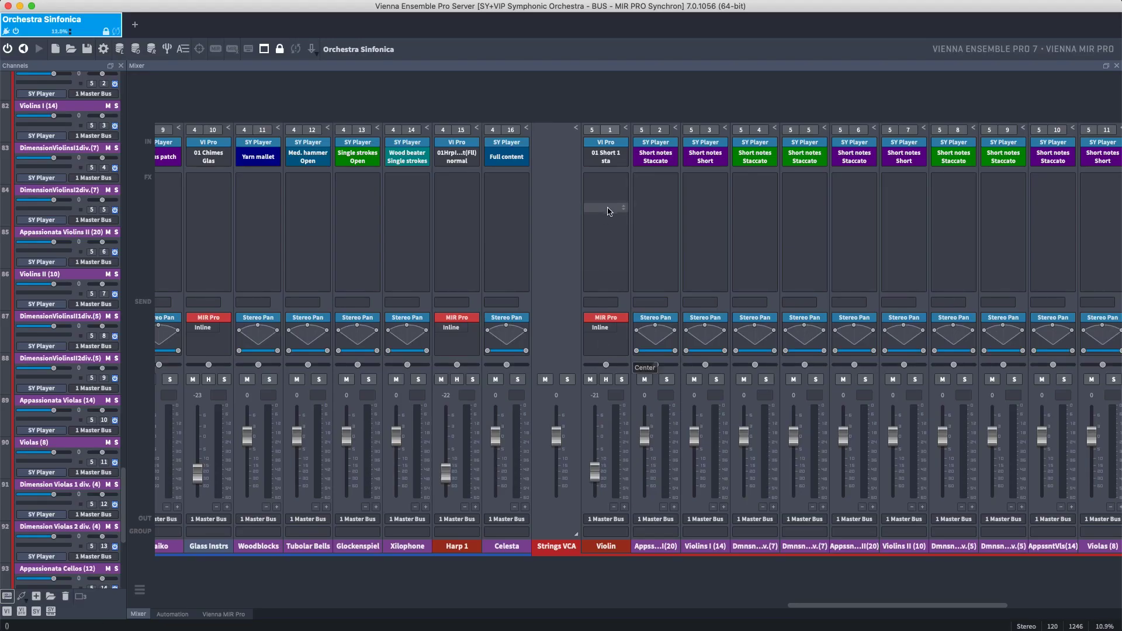
Insert Vienna Analyzer Pro as Stereo to Stereo on the Violin channel and move its window clear of the channel strip.
left_click(623, 180)
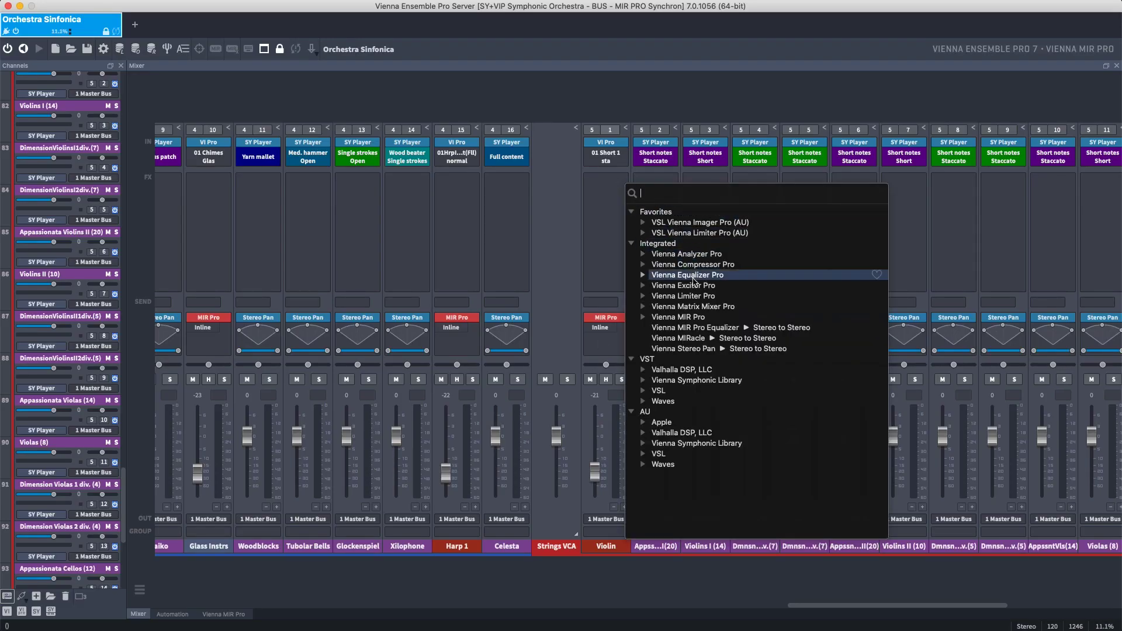
left_click(646, 254)
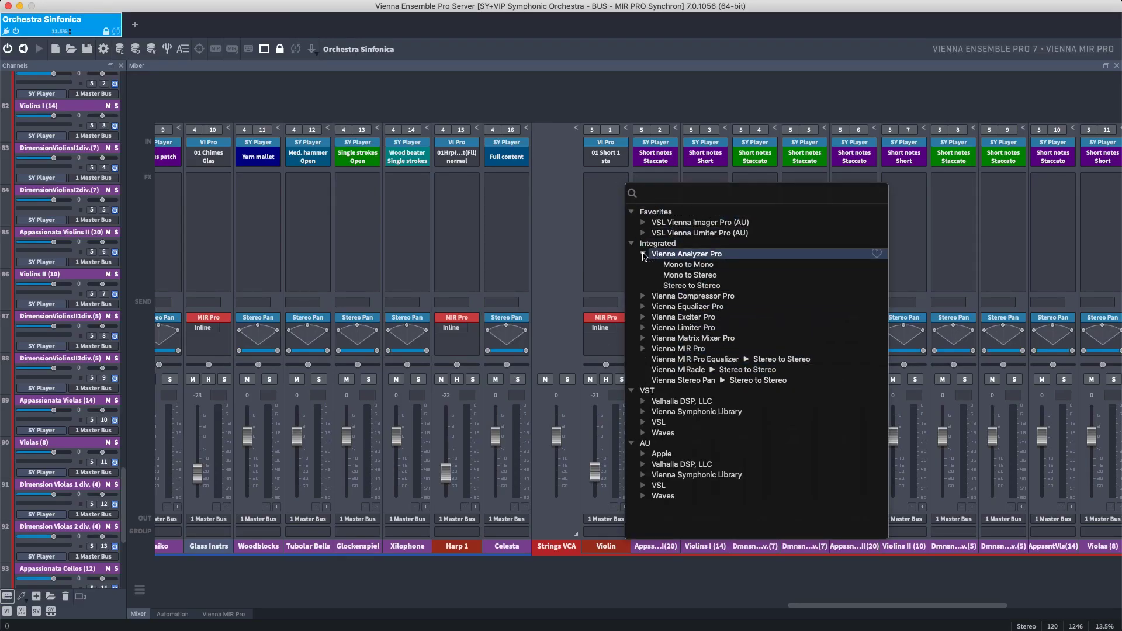
left_click(729, 286)
left_click_drag(680, 189, 455, 108)
Insert Vienna Compressor Pro as Stereo to Stereo on the Violin channel and move its window below the analyzer.
left_click(605, 188)
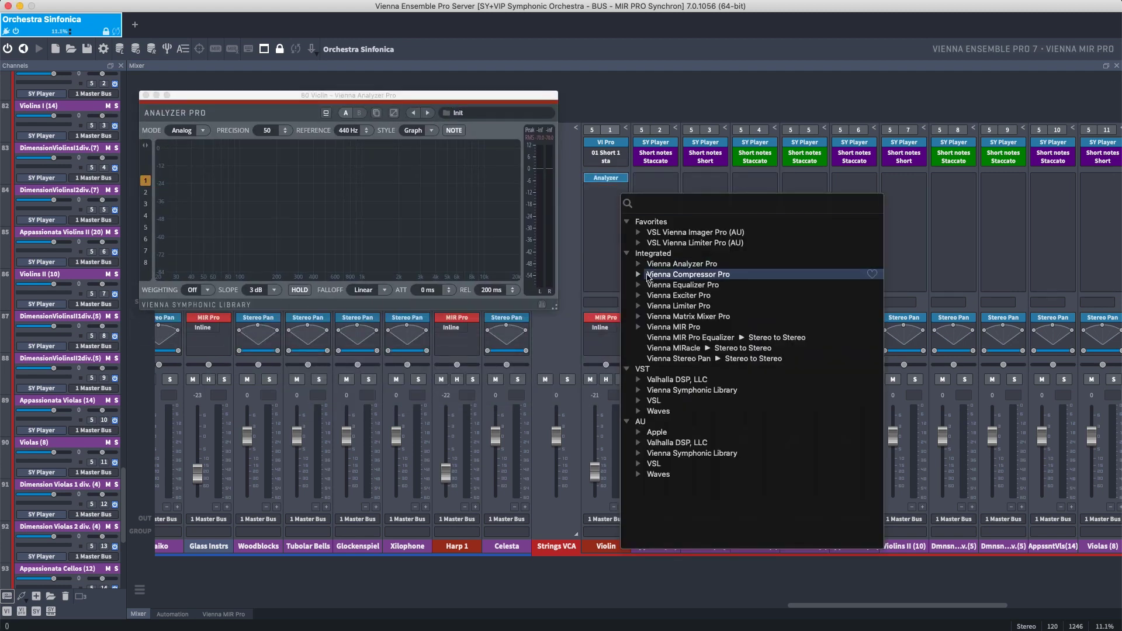
left_click(637, 274)
left_click(672, 306)
left_click_drag(374, 284, 332, 336)
Insert Vienna Equalizer Pro as Stereo to Stereo on the Violin channel and move its window clear of the insert slots.
left_click(605, 195)
left_click(641, 297)
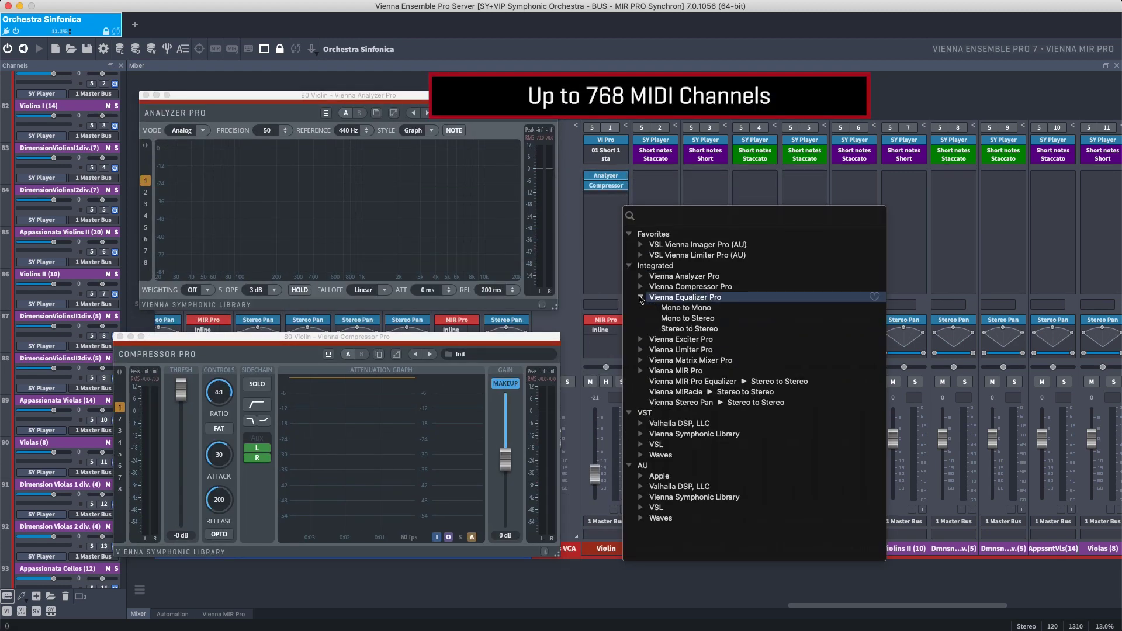
left_click(689, 328)
left_click_drag(643, 182, 855, 359)
Insert Vienna Exciter Pro in a lower slot of the Violin channel and move its window away from the channel strip.
left_click(622, 223)
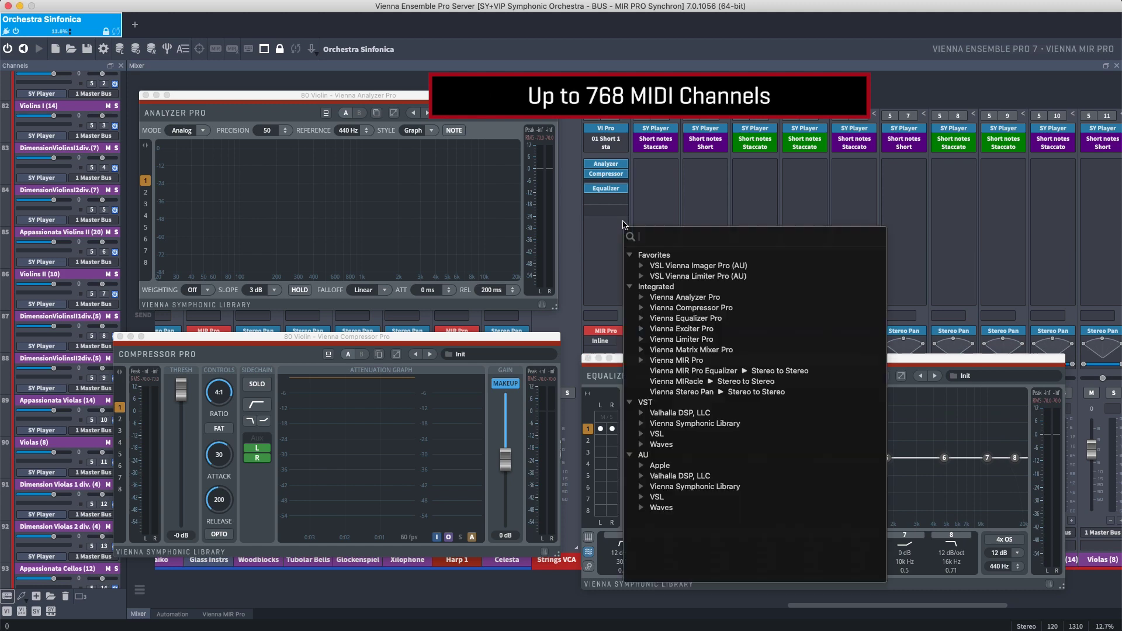
left_click(640, 328)
left_click(678, 354)
left_click_drag(535, 206, 375, 205)
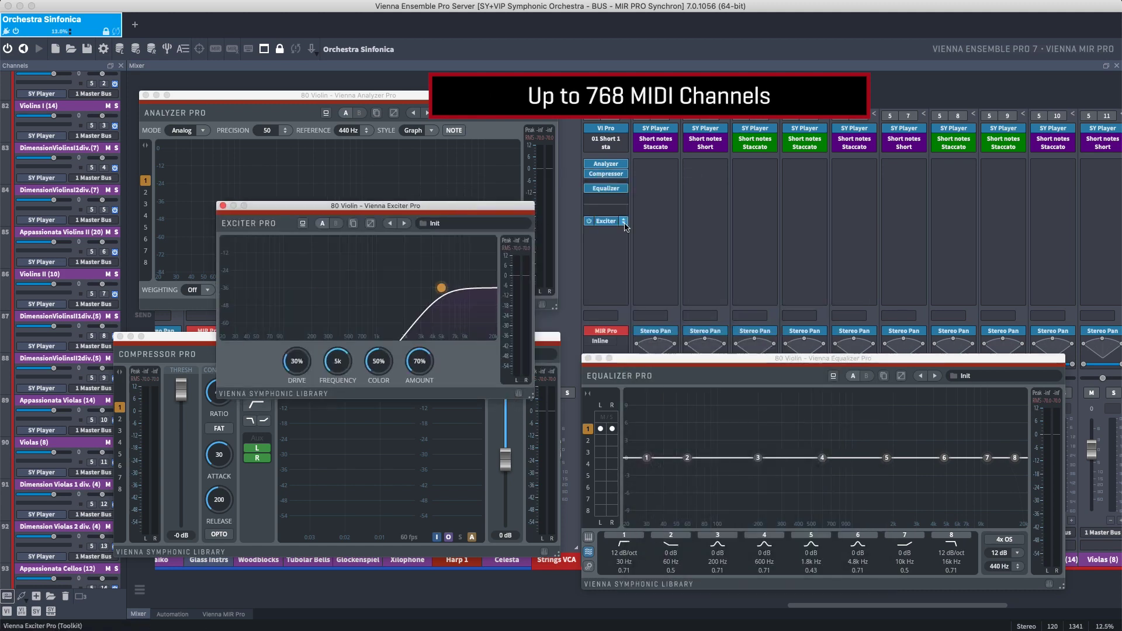
Insert Vienna Limiter Pro beneath the exciter on the Violin channel and move its window above the equalizer.
left_click(608, 231)
left_click(642, 349)
left_click(678, 377)
left_click_drag(520, 206, 805, 60)
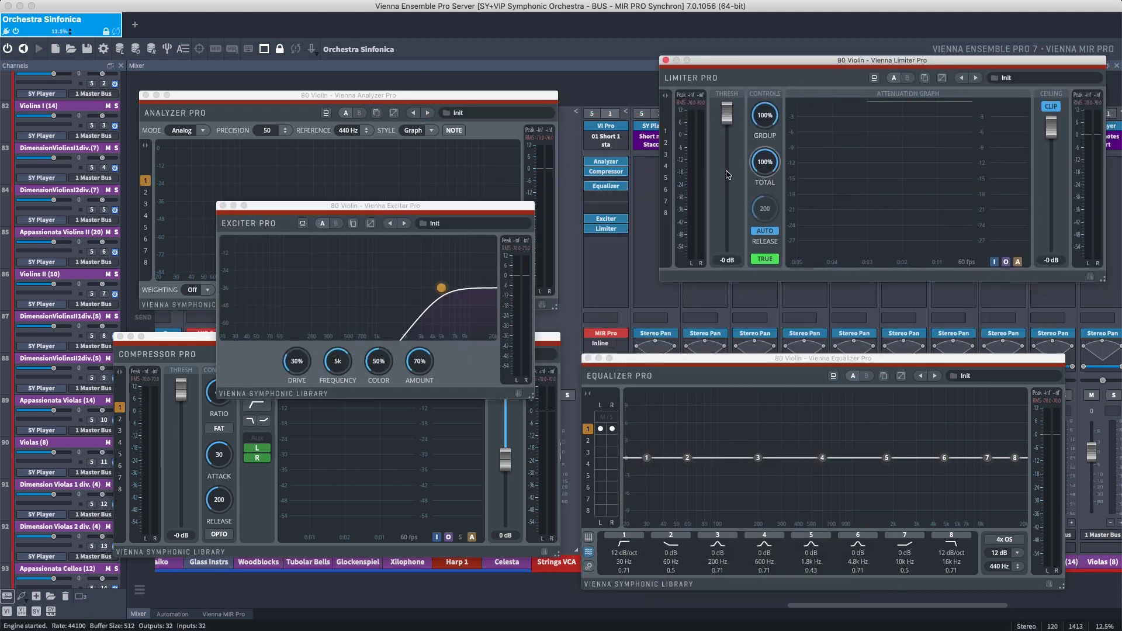
Look through the remaining integrated effects available for the Violin channel, including Vienna Matrix Mixer Pro and Vienna MIRacle.
left_click(606, 239)
left_click(640, 373)
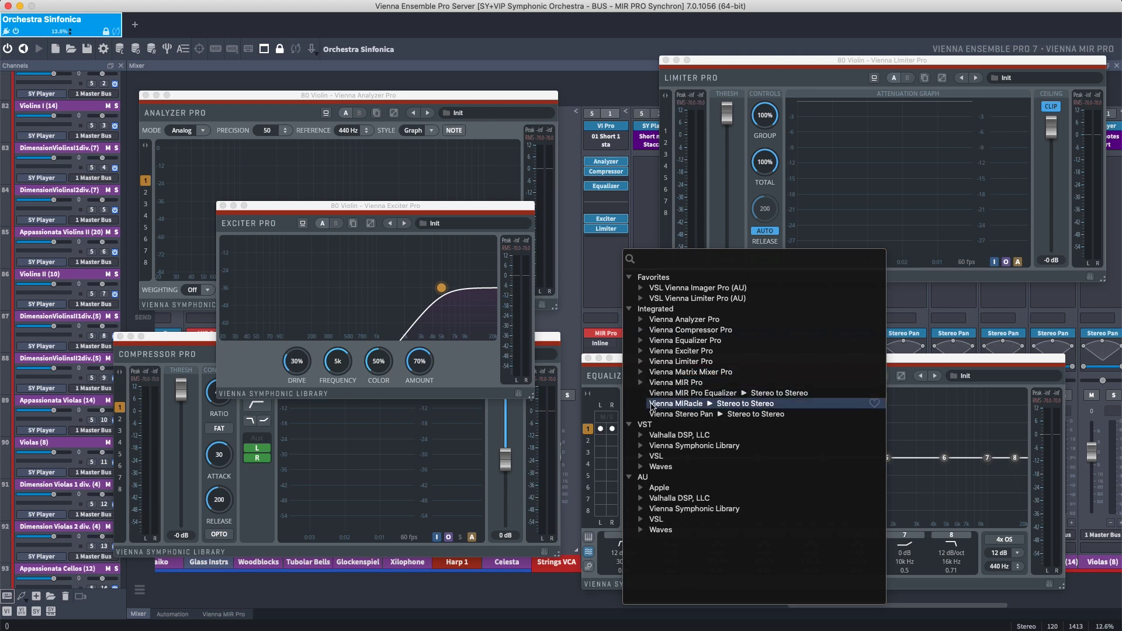
left_click(701, 404)
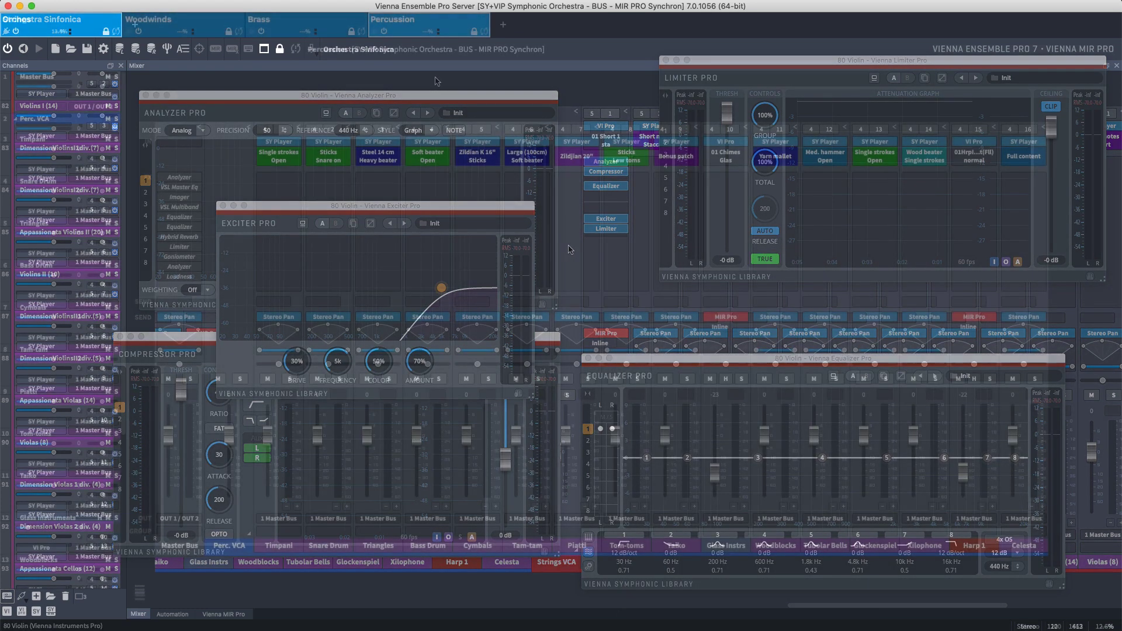
Enable the Percussion instance and all the channels grouped under Perc. VCA.
left_click(384, 33)
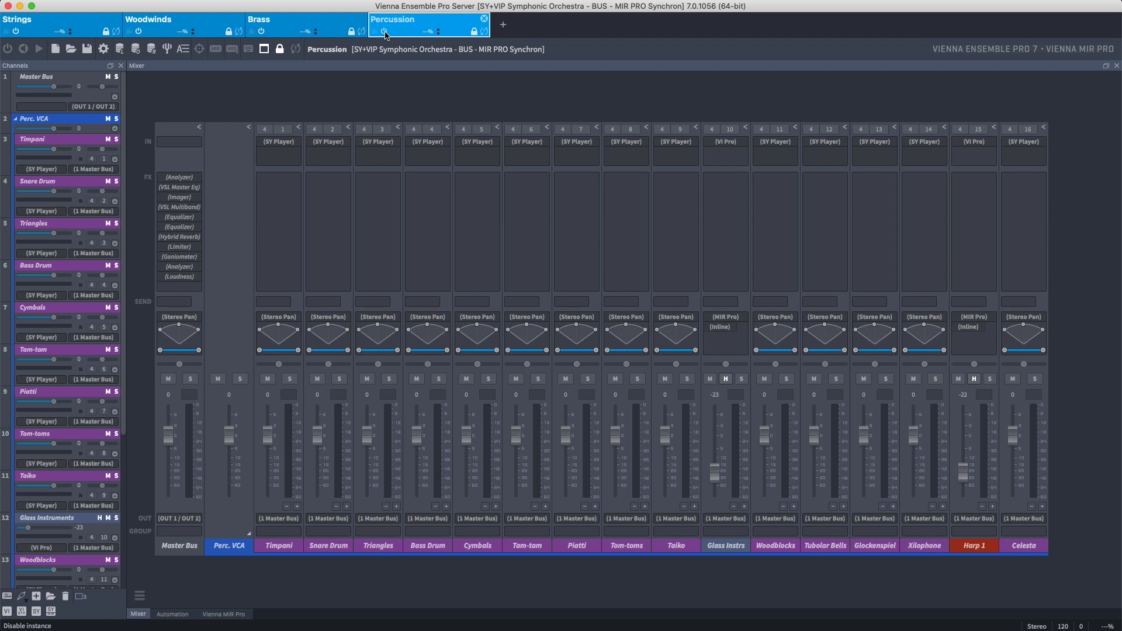
left_click(384, 33)
left_click(115, 130, "super")
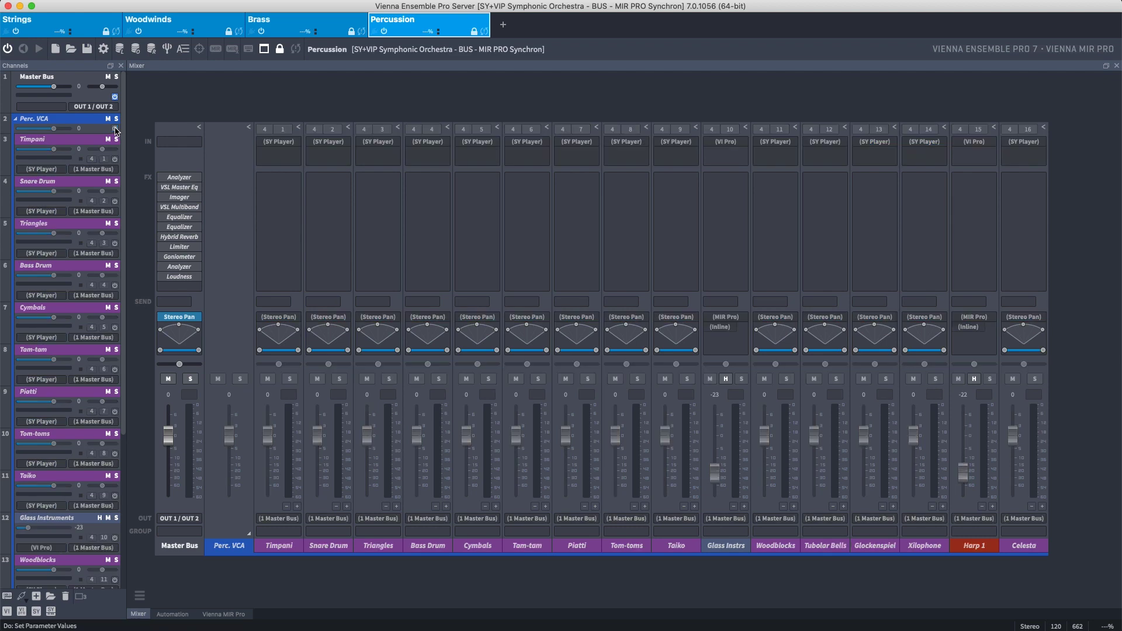
left_click(115, 129, "super")
Disable the Timpani and Snare Drum channels individually and re-enable both.
left_click(115, 159)
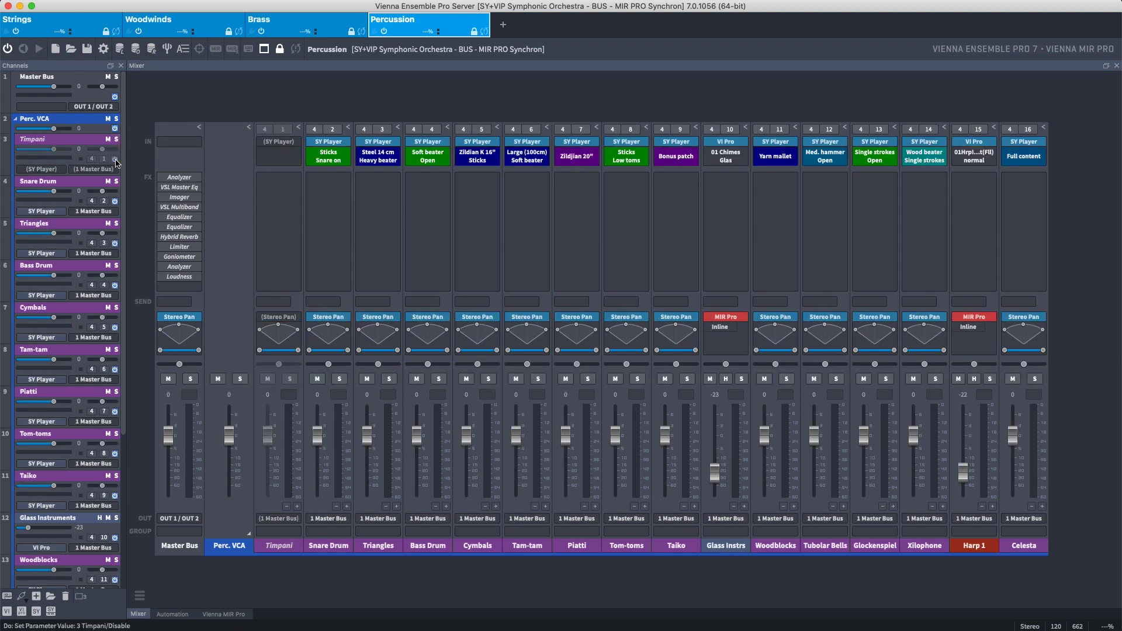
left_click(115, 201)
left_click(115, 201)
left_click(115, 159)
Examine the Timpani and Instance parameters that can be assigned to automation slot #1 of the Percussion instance.
left_click(165, 614)
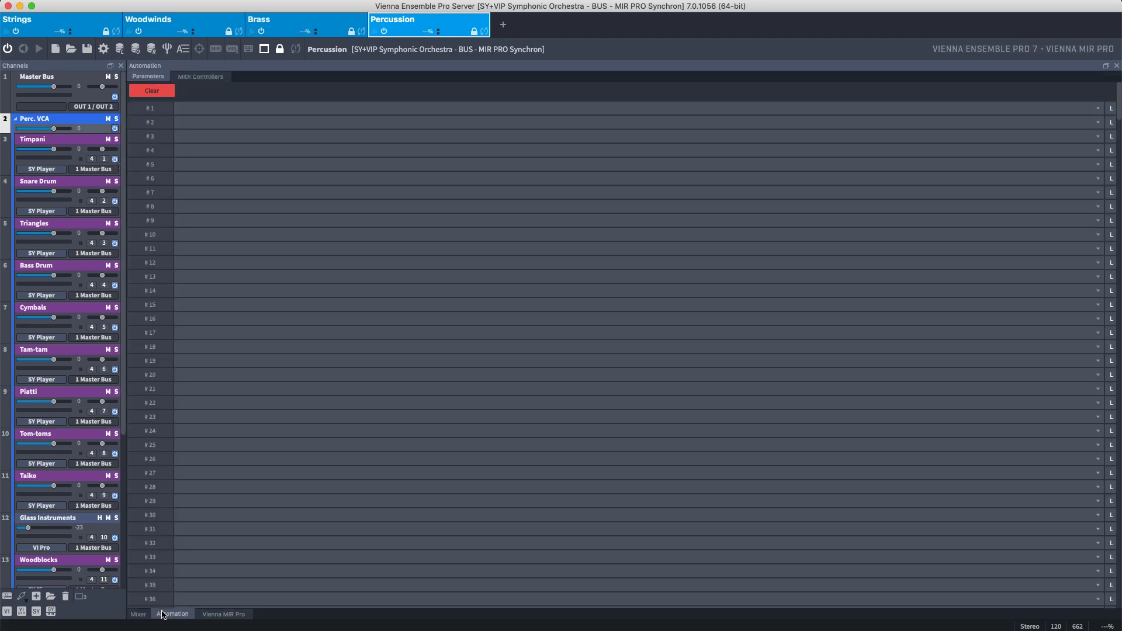
left_click(211, 109)
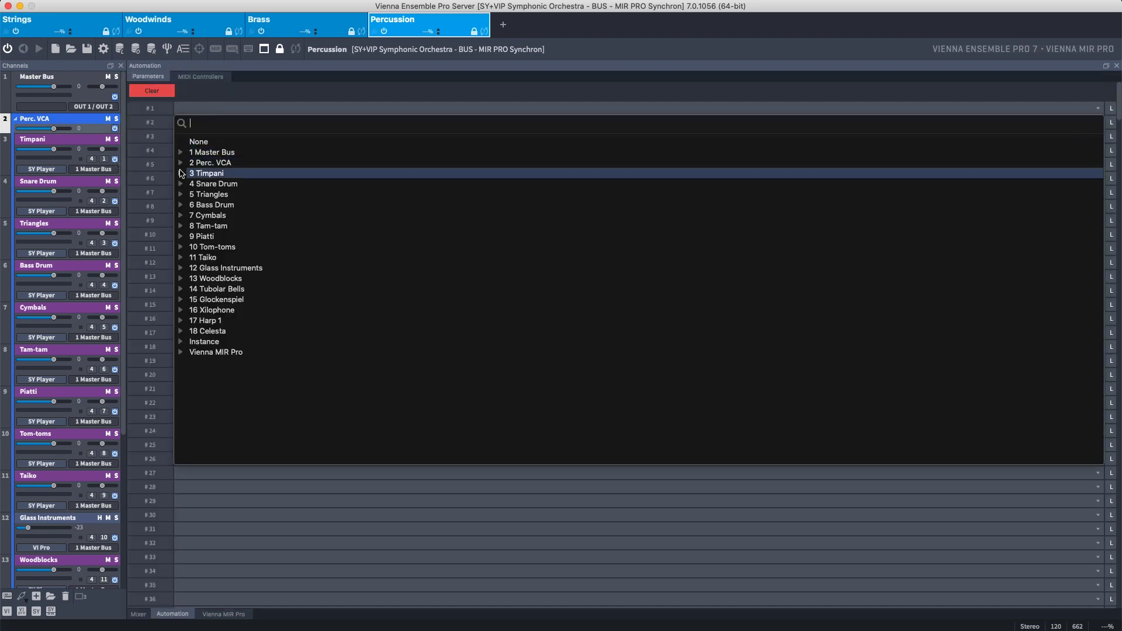
left_click(181, 173)
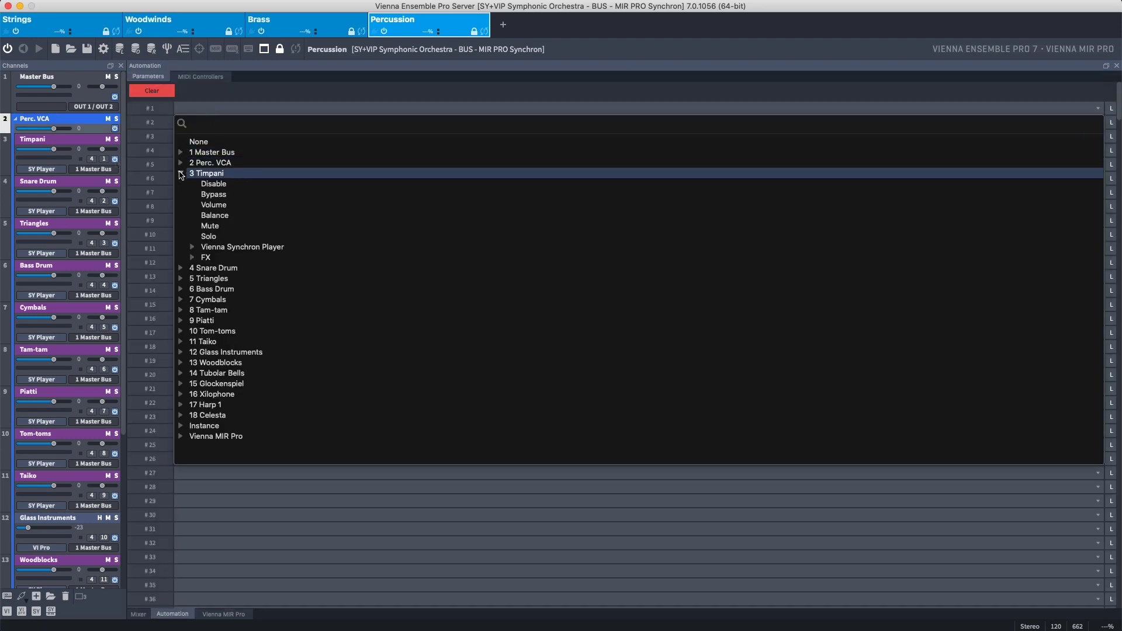
left_click(180, 427)
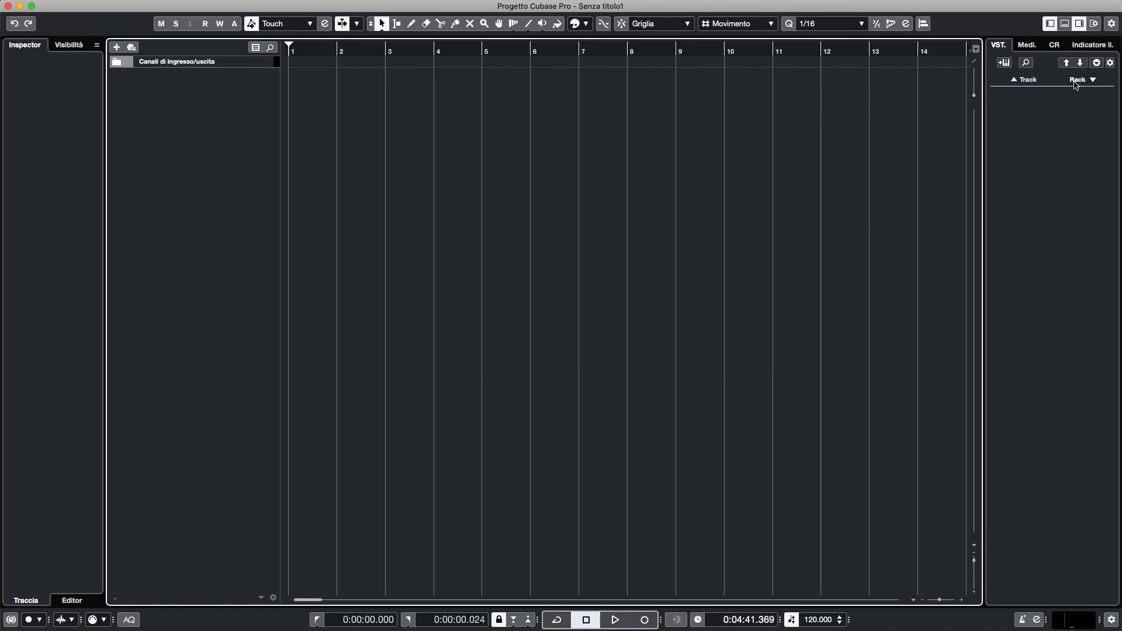
In the empty Cubase Pro project, add Vienna Ensemble Pro as a rack instrument and create its assigned MIDI track.
left_click(1076, 85)
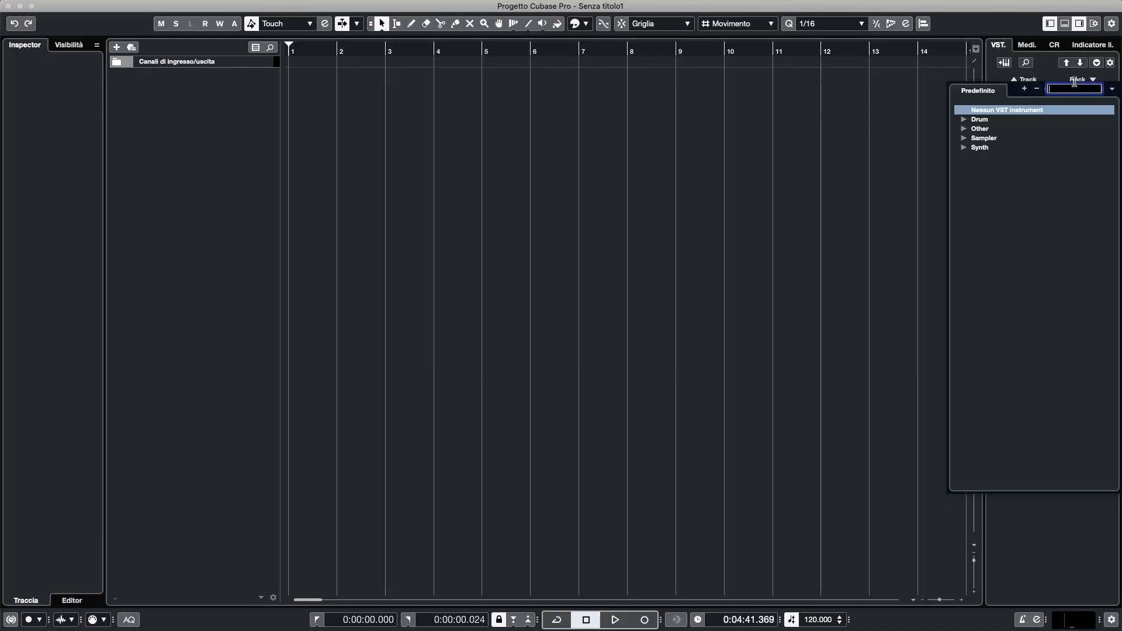
left_click(971, 128)
scroll(1008, 211, "down", 3)
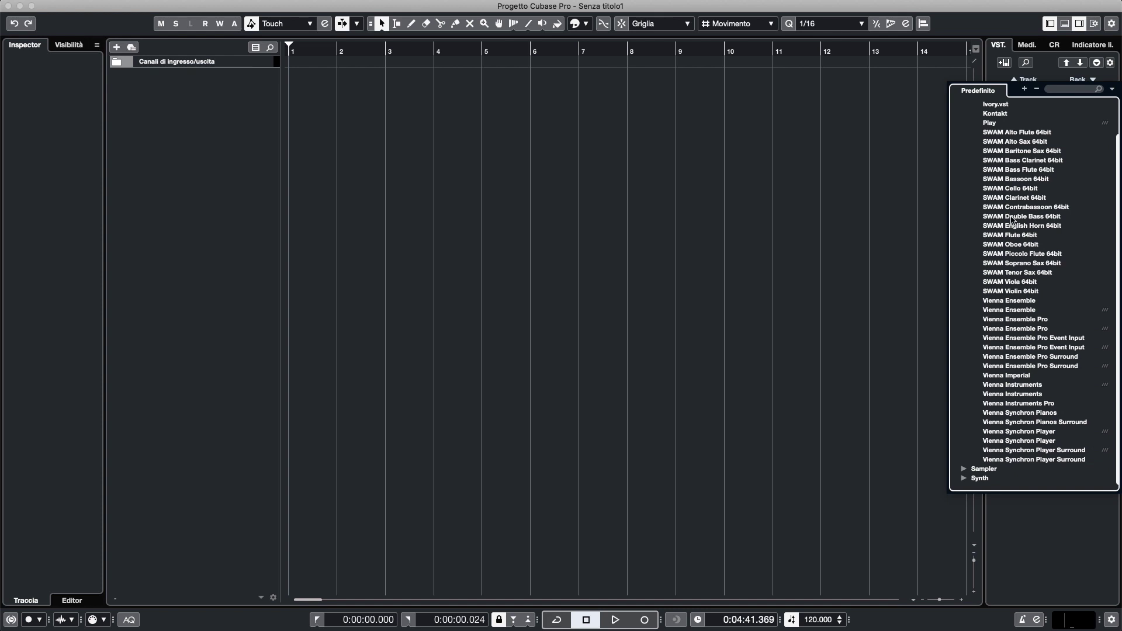
left_click(1040, 328)
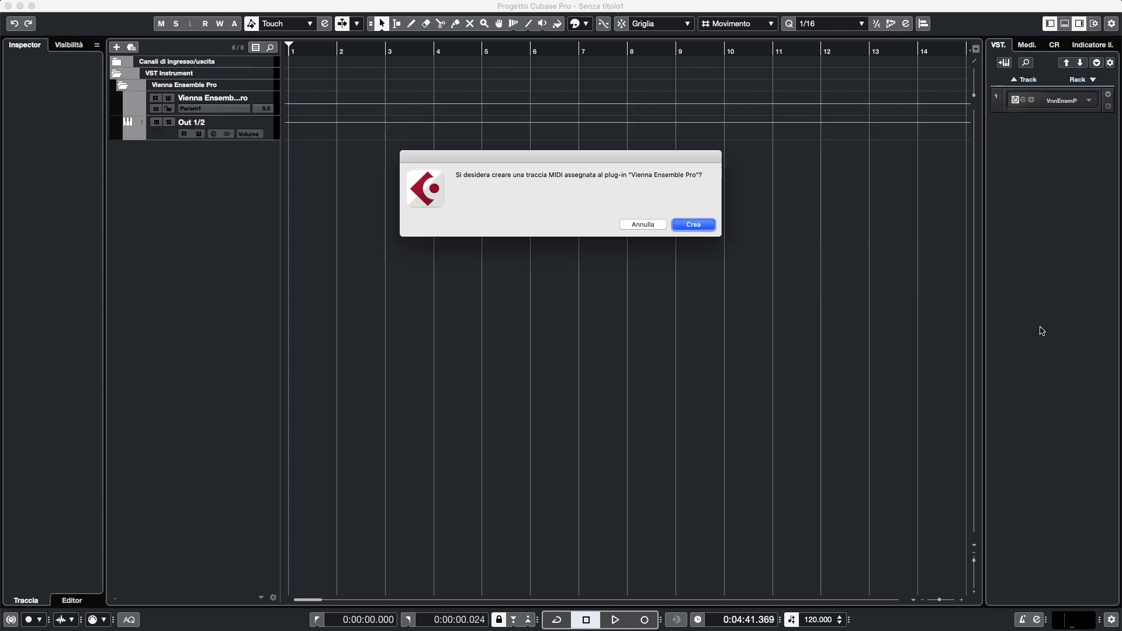
left_click(691, 226)
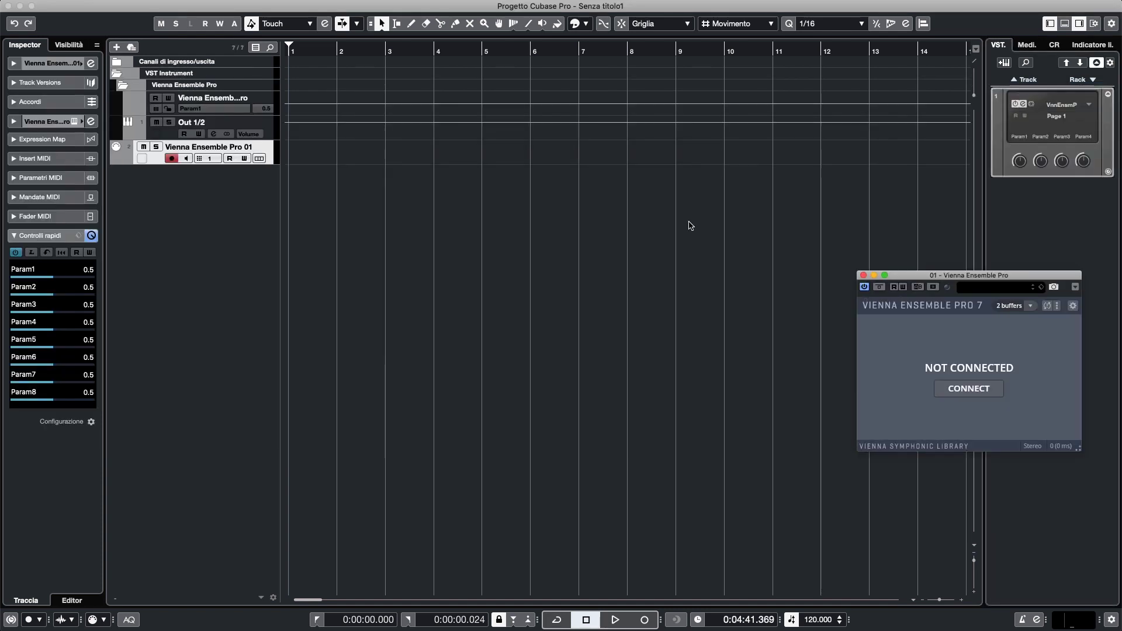
Connect the first Vienna Ensemble Pro plug-in to the Strings instance on the local server.
left_click(982, 396)
left_click(912, 359)
left_click(925, 433)
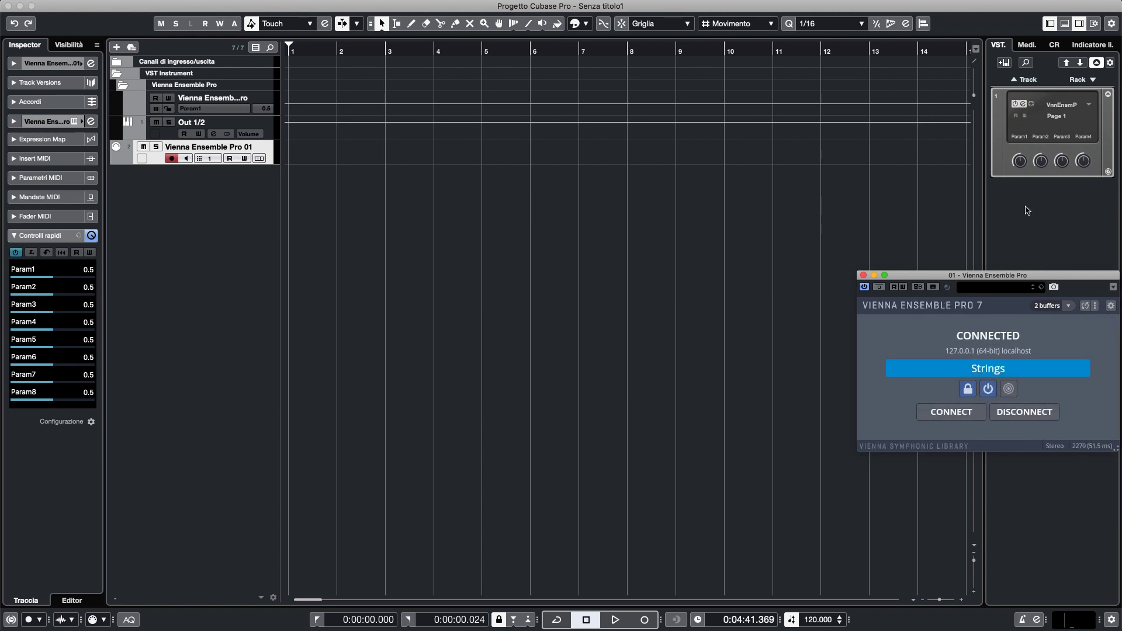
Add a second Vienna Ensemble Pro rack instrument with its own assigned MIDI track.
left_click(1074, 82)
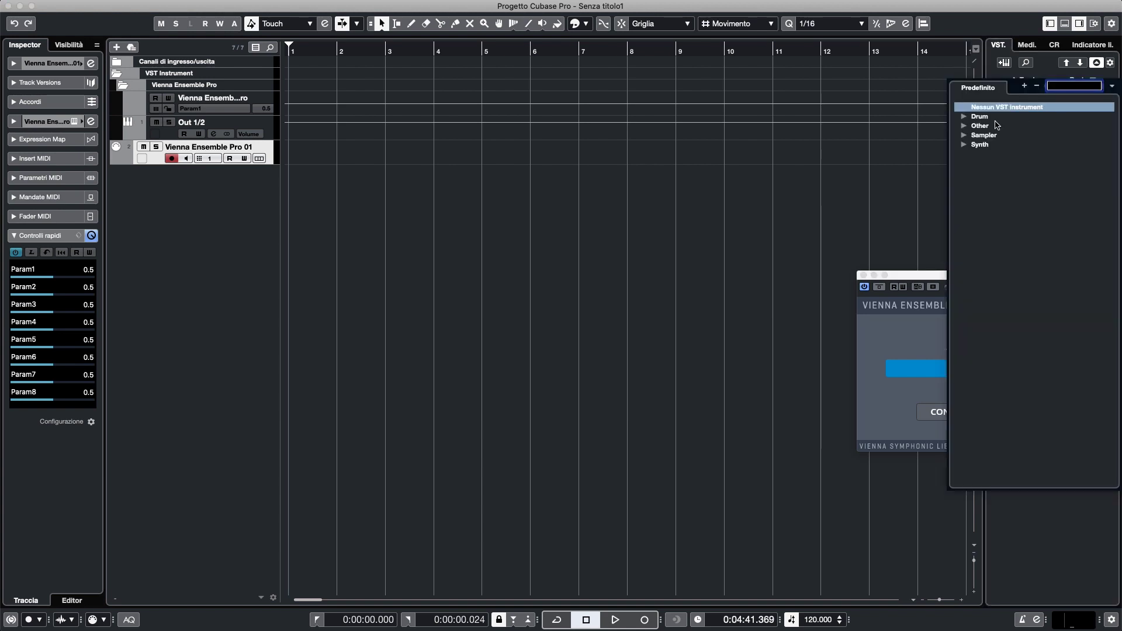
left_click(963, 126)
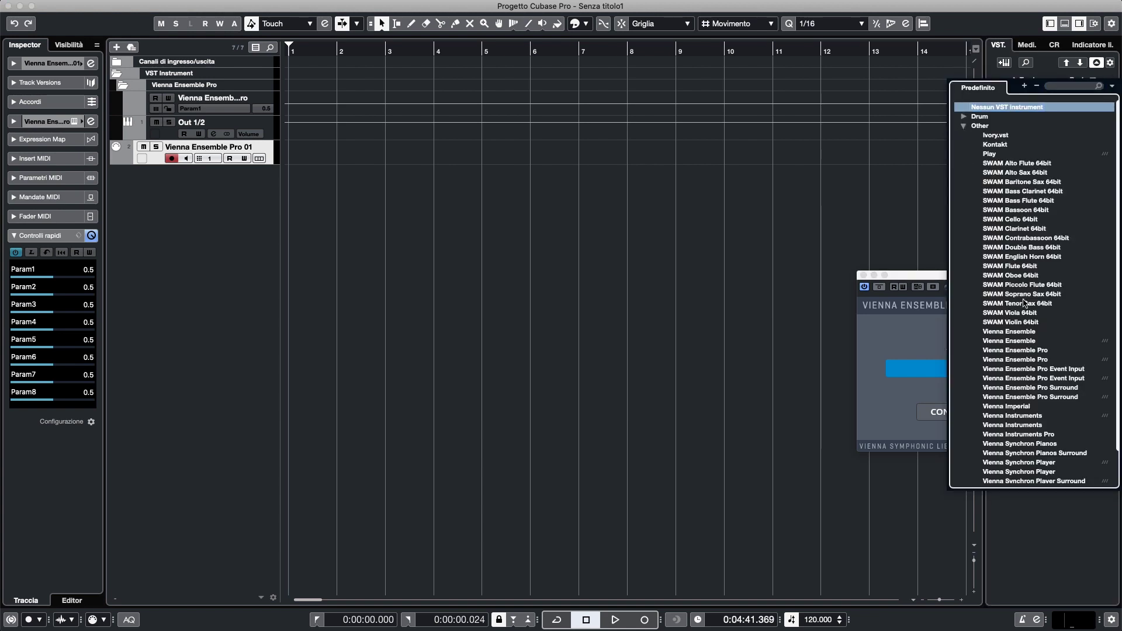
scroll(1024, 303, "down", 3)
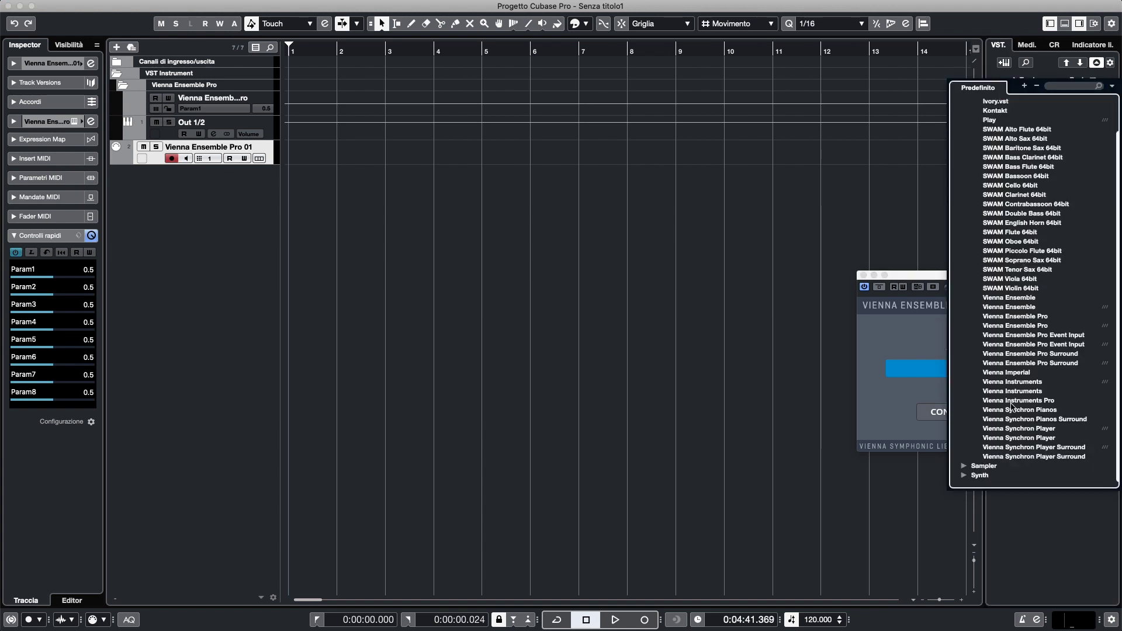
left_click(1035, 326)
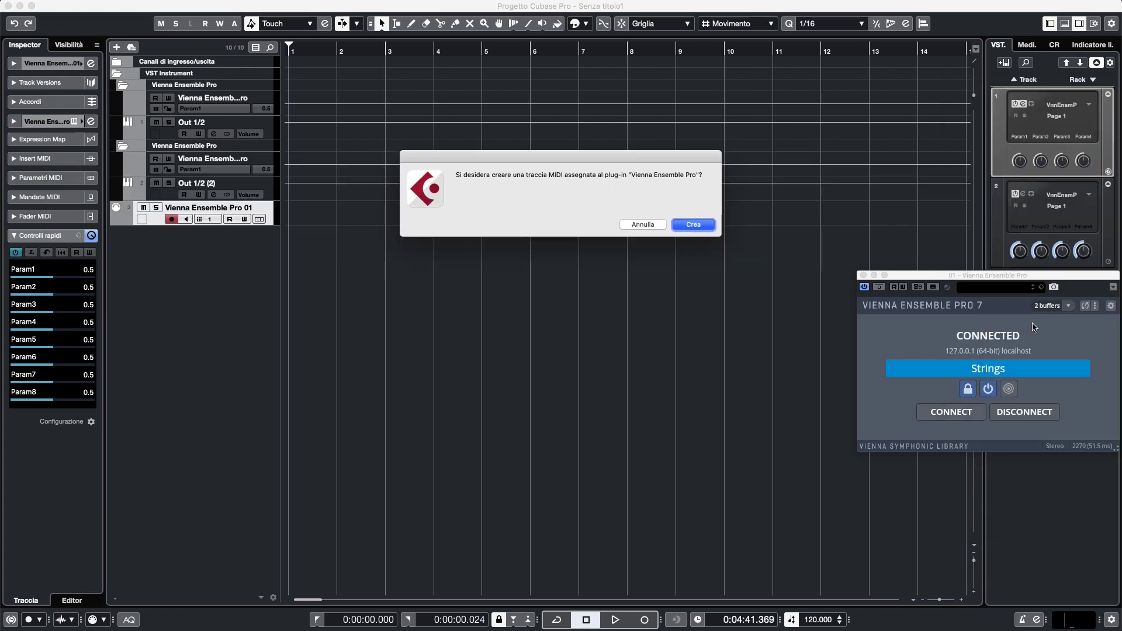
left_click(692, 225)
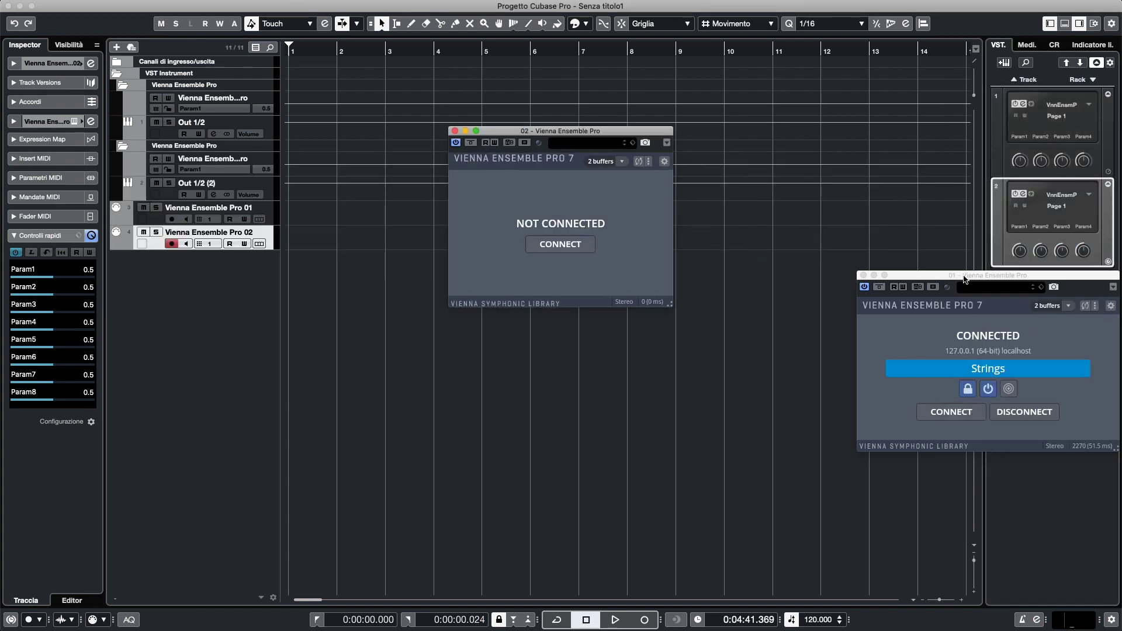
Connect the second Vienna Ensemble Pro plug-in to the Woodwinds instance on 127.0.0.1 and widen its window.
left_click(558, 245)
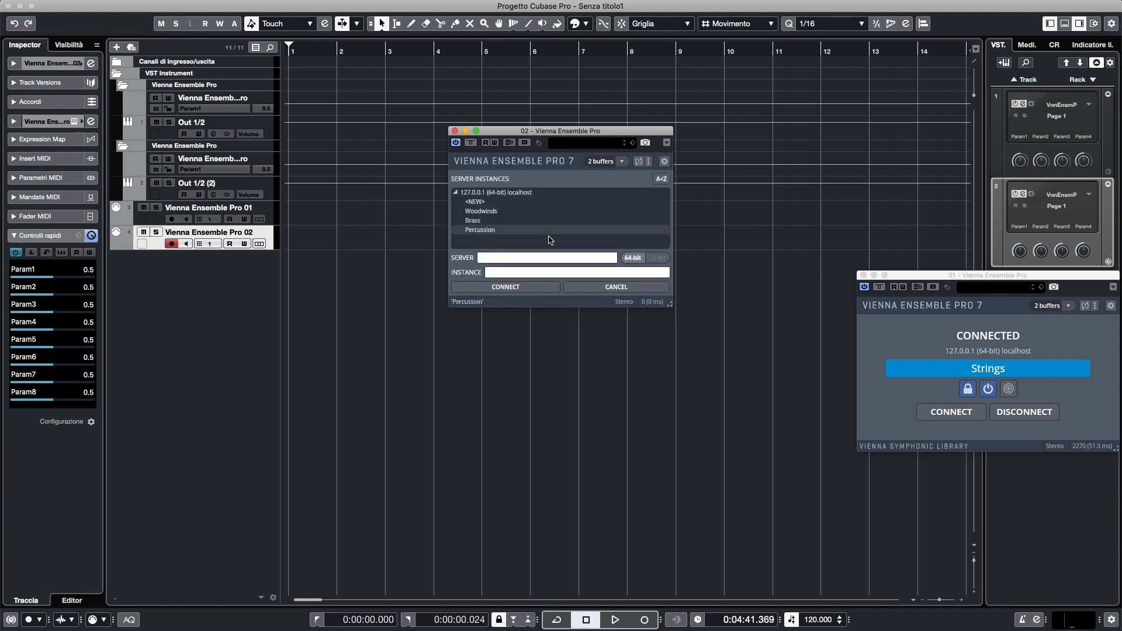
left_click(488, 214)
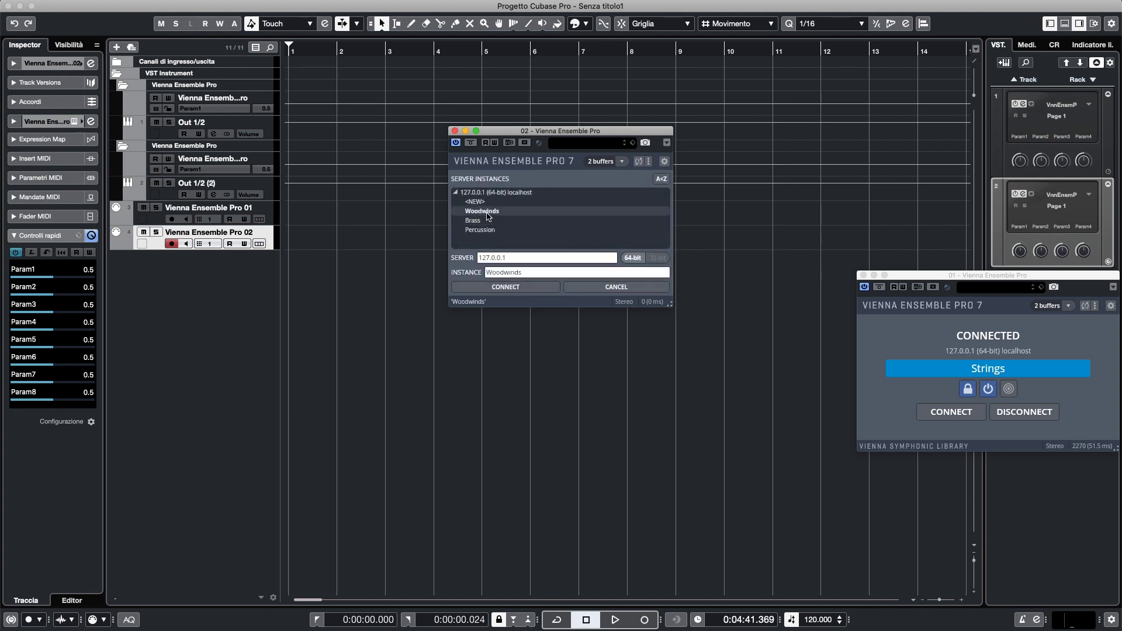
left_click(529, 287)
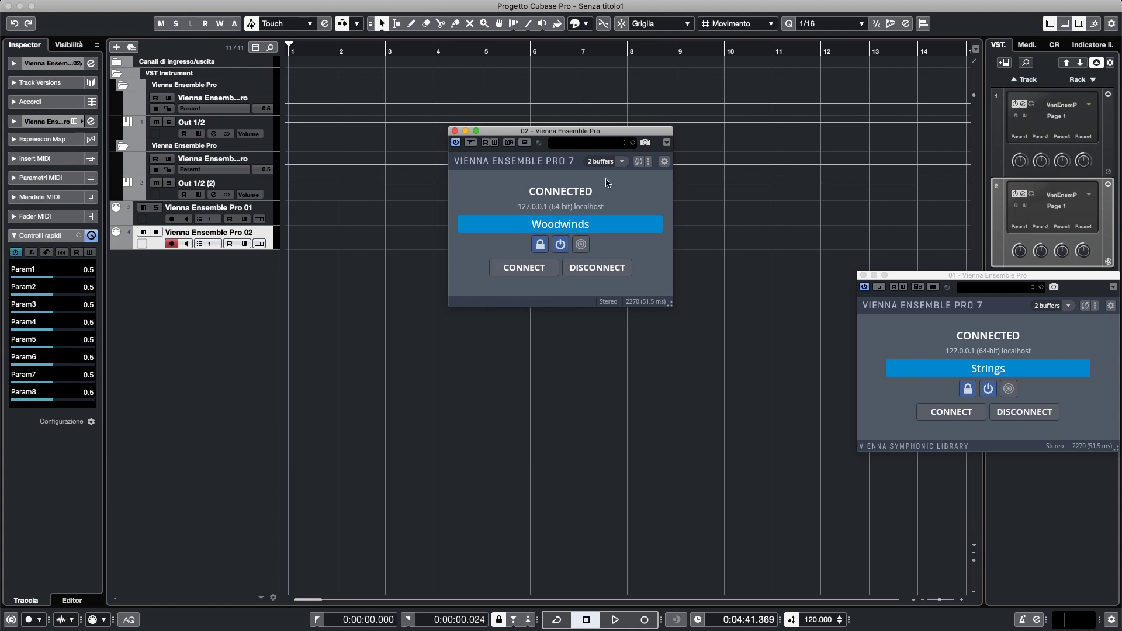
left_click_drag(708, 349, 767, 349)
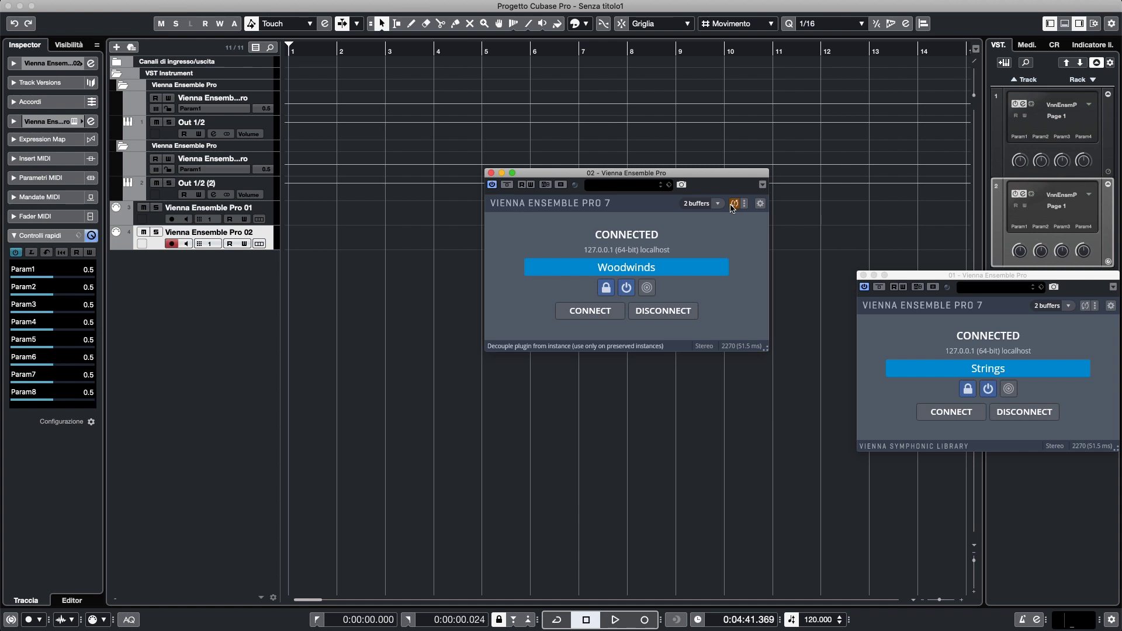
Toggle the decoupling of all Vienna Ensemble Pro plug-ins from their server instances.
left_click(744, 205)
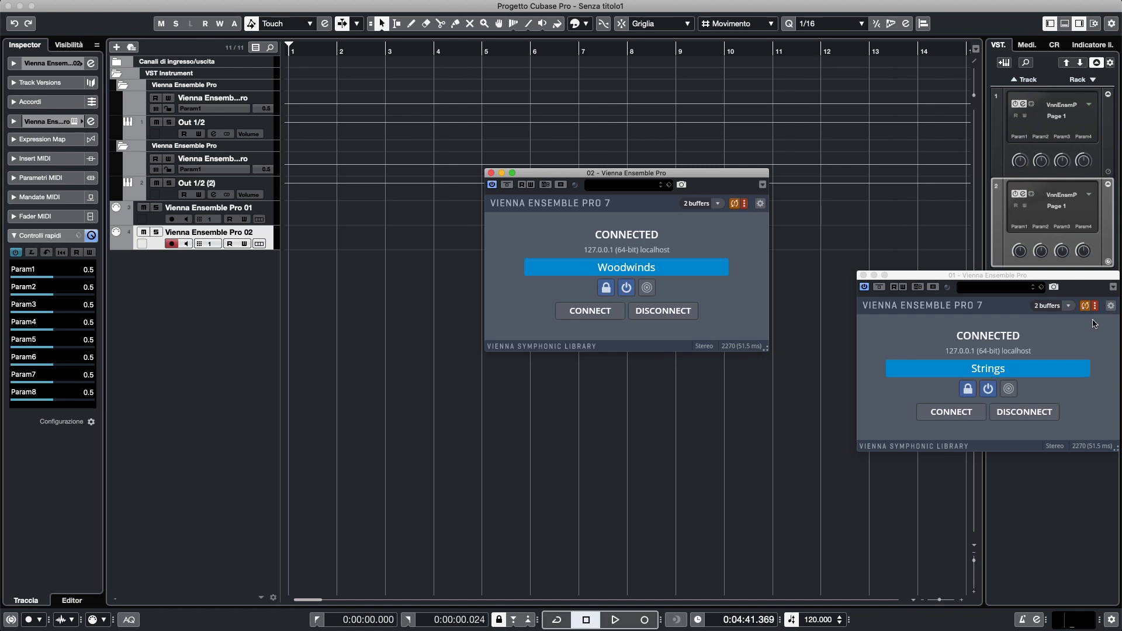
left_click(746, 205)
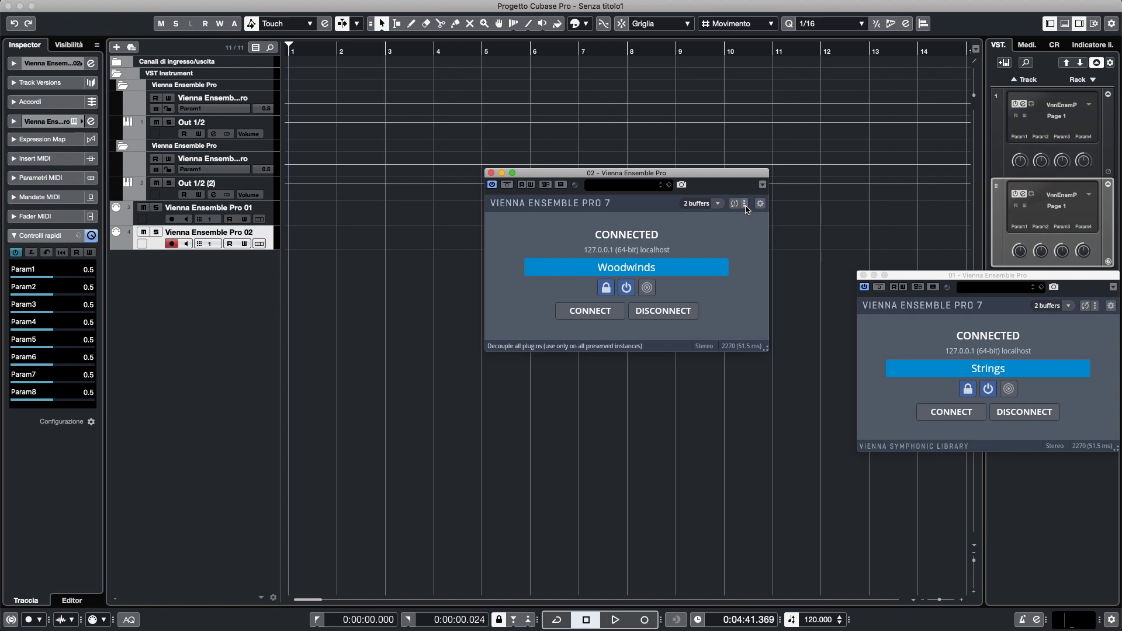
left_click(745, 206)
In Logic Pro, select Orchestra Sinfonica as the server instance for Inst 1 and add a second Vienna Ensemble Pro instrument track.
left_click(423, 264)
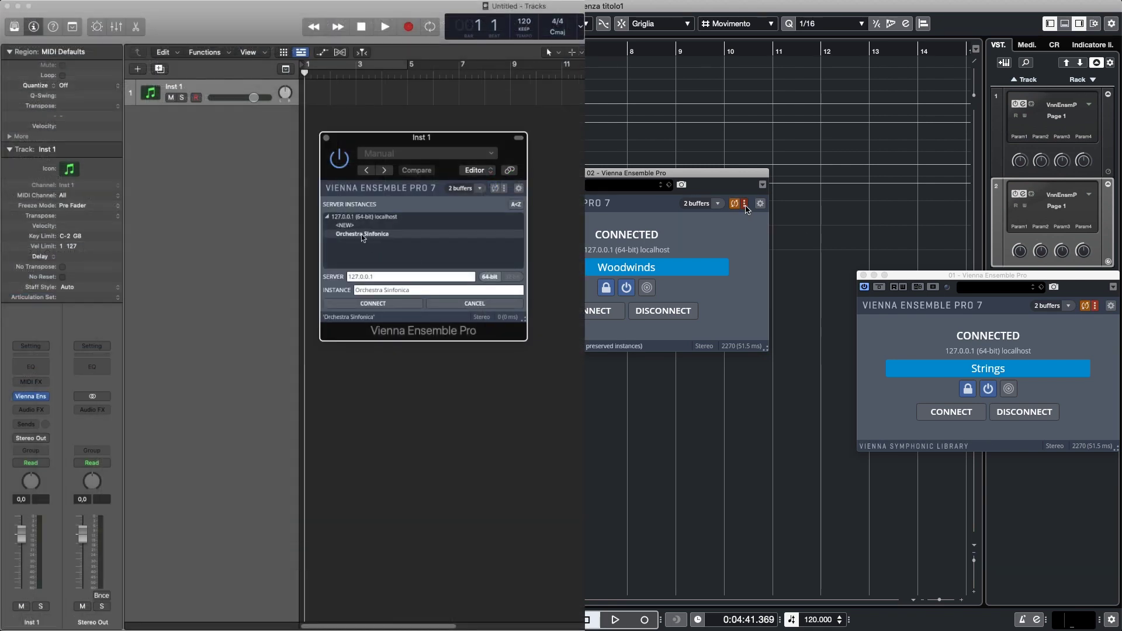
left_click(362, 234)
right_click(200, 190)
left_click(248, 207)
left_click(33, 400)
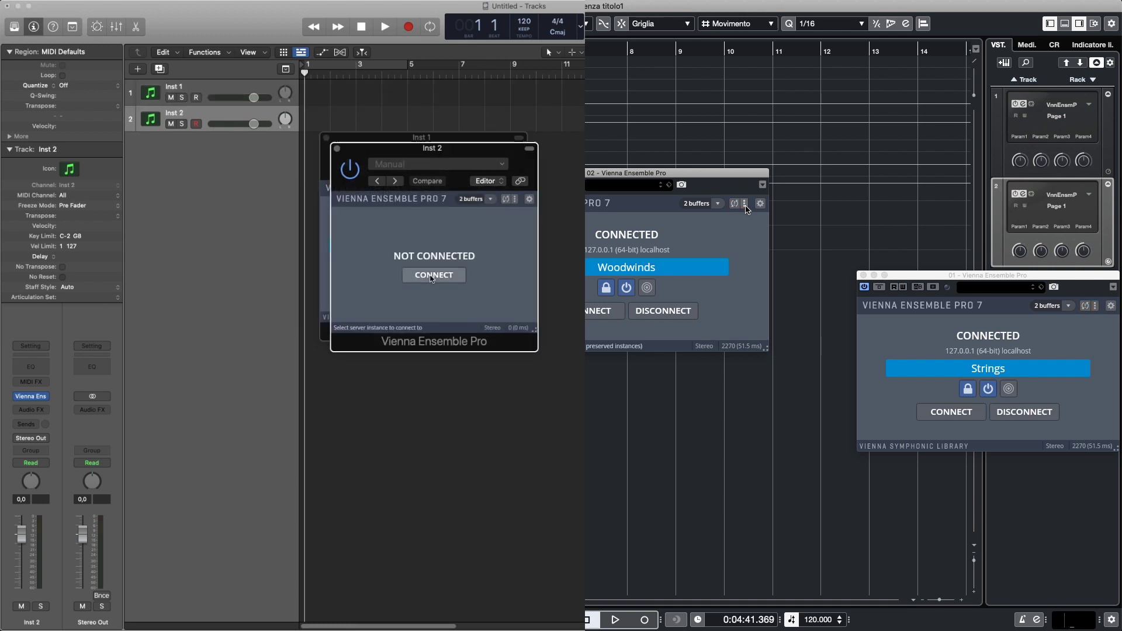
Connect the Inst 2 Vienna Ensemble Pro plug-in to a server instance and move its window lower.
left_click(436, 276)
double_click(357, 242)
left_click_drag(458, 141, 458, 352)
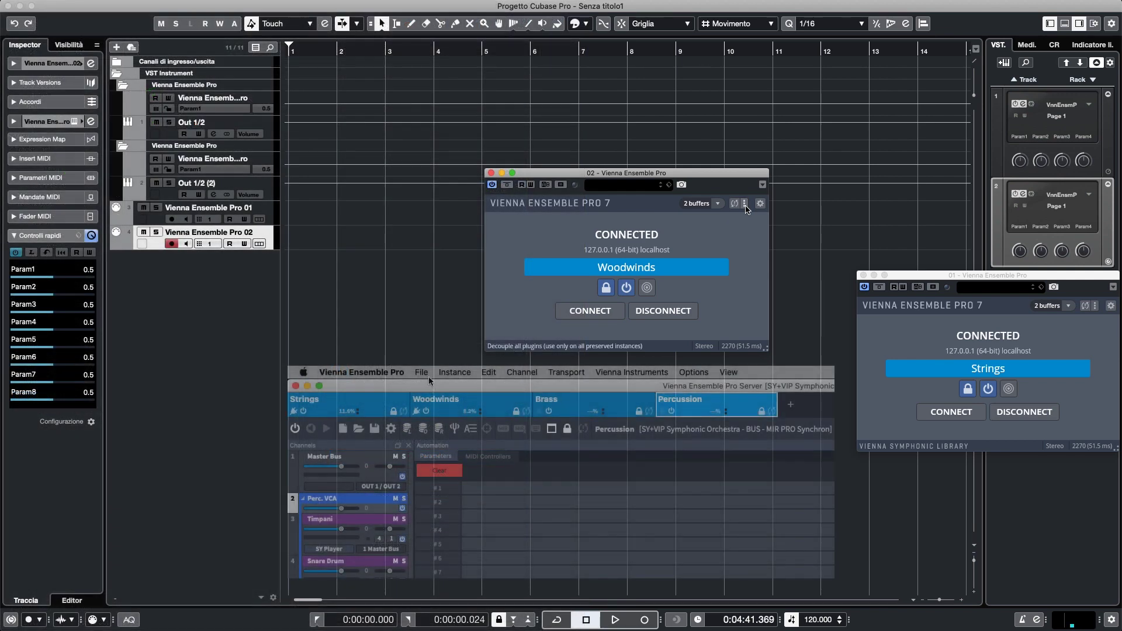
Review the server project and instance commands available in the Vienna Ensemble Pro server.
left_click(421, 373)
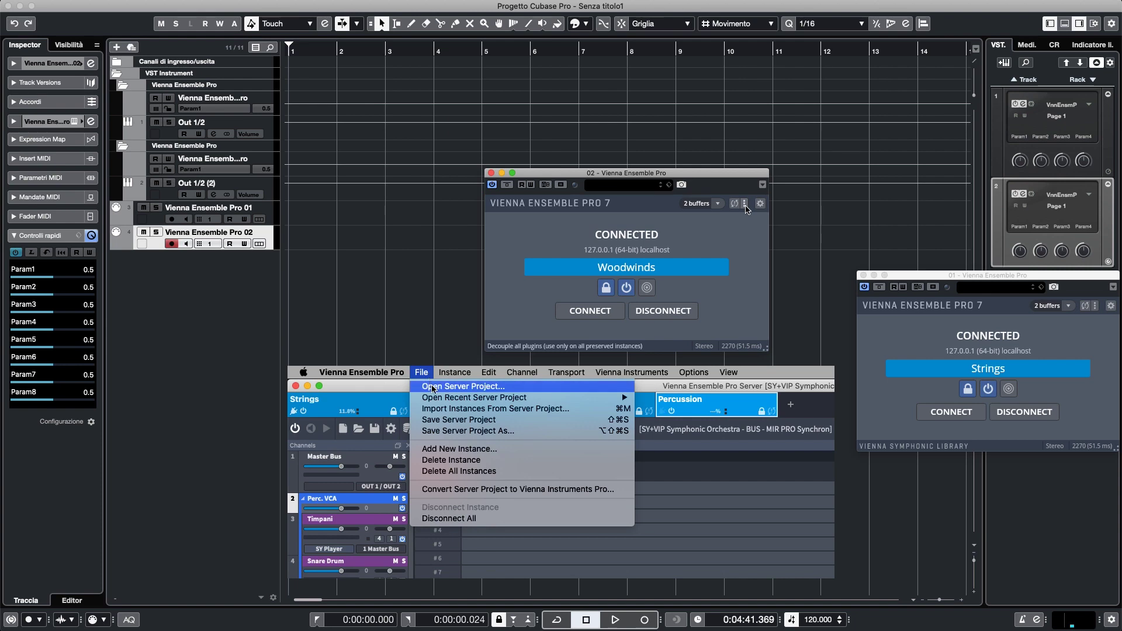
mouse_move(455, 372)
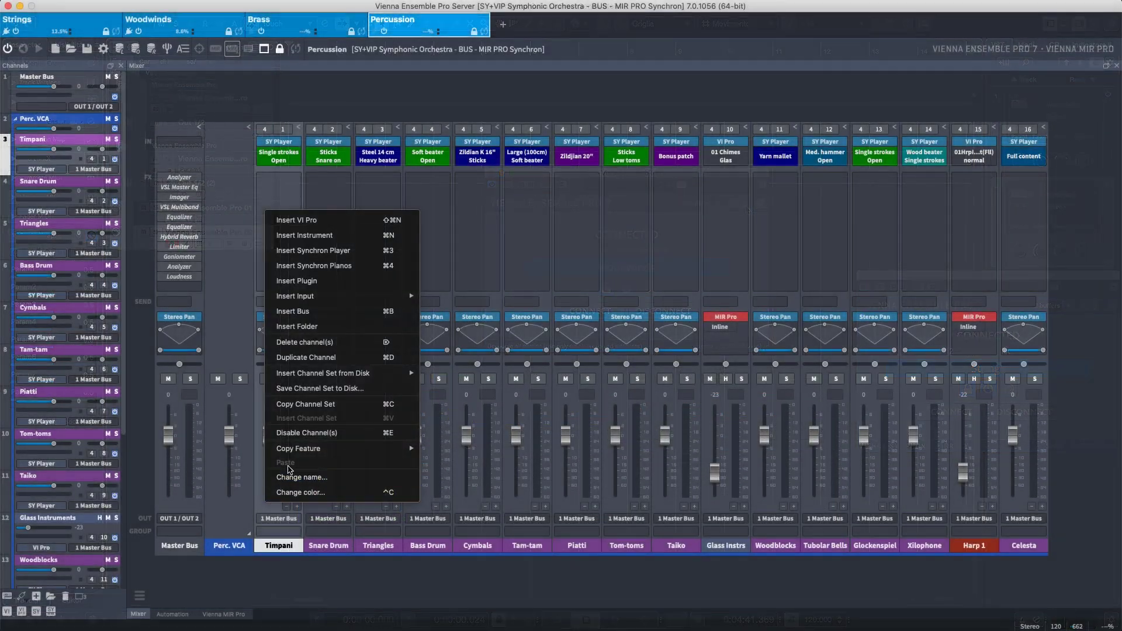
Add Vienna Synchron Player and Vienna Instruments Pro to the favorite instruments in the plug-in preferences.
mouse_move(301, 451)
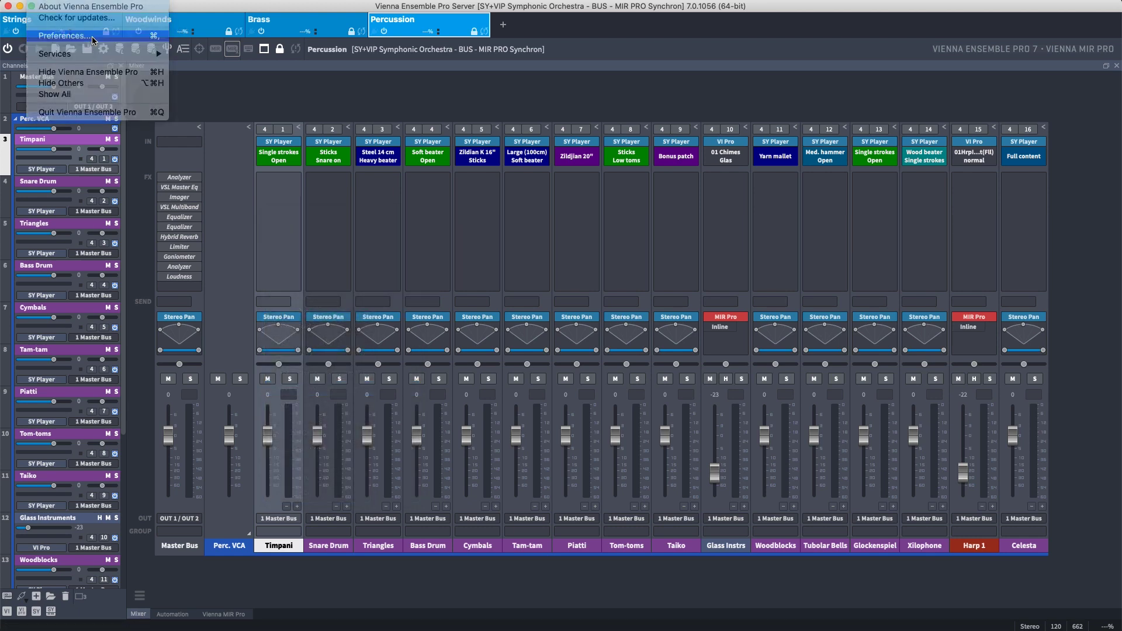
left_click(64, 35)
left_click(350, 178)
left_click(740, 295)
left_click(619, 112)
left_click(742, 295)
left_click(850, 360)
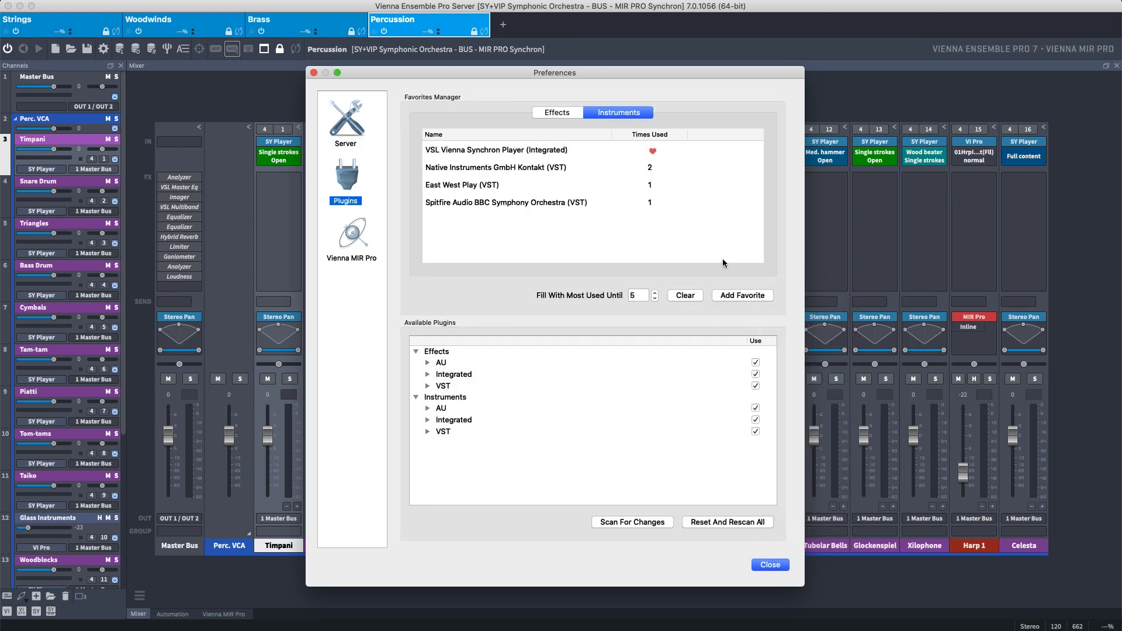
left_click(742, 295)
left_click(824, 331)
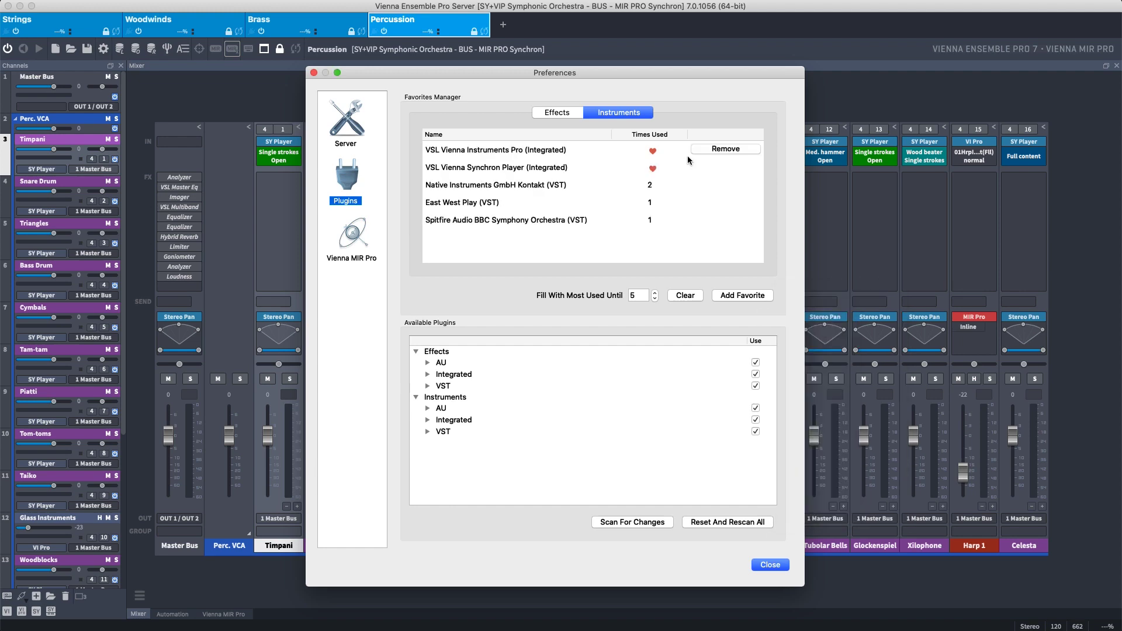
left_click(770, 565)
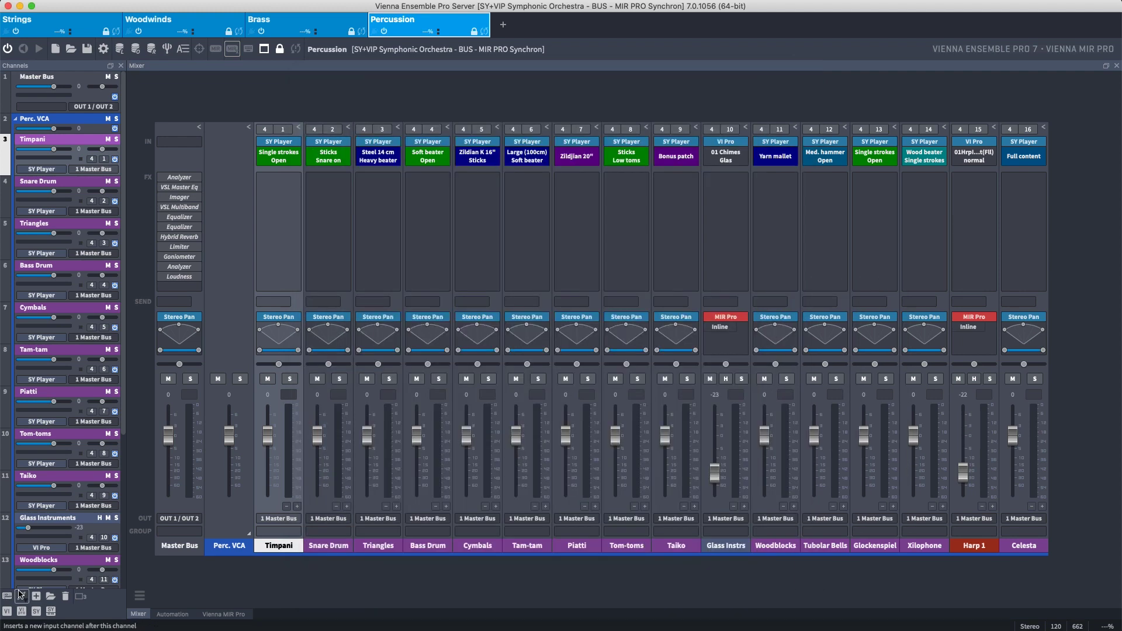
Insert a folder channel in the mixer and place it ahead of the four Kopernikus trumpets channels.
left_click(37, 596)
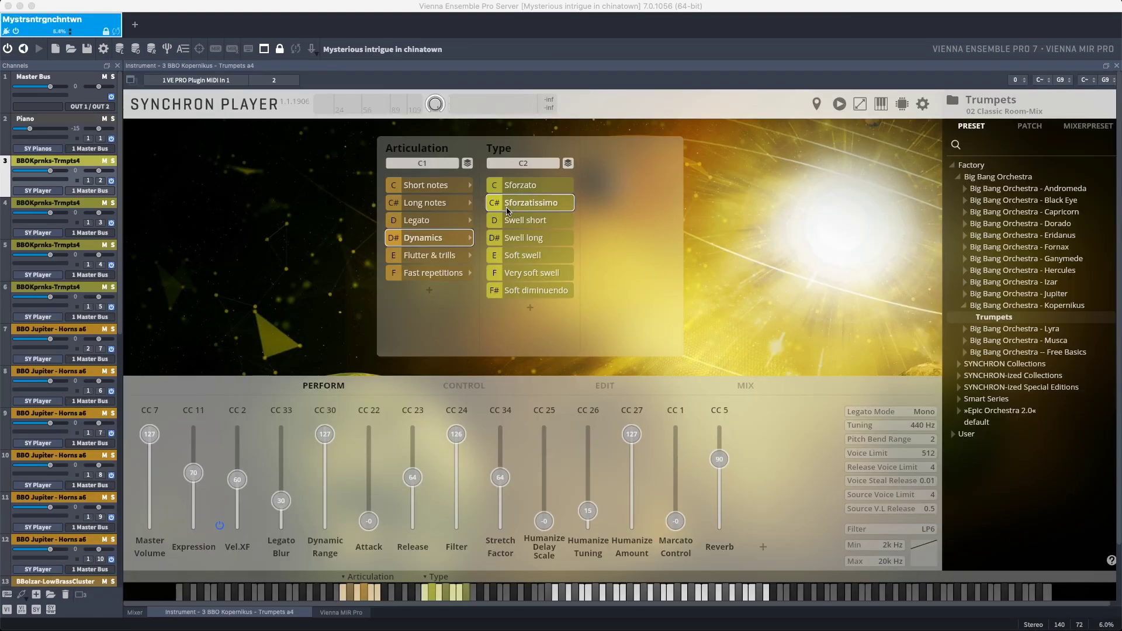
left_click(134, 612)
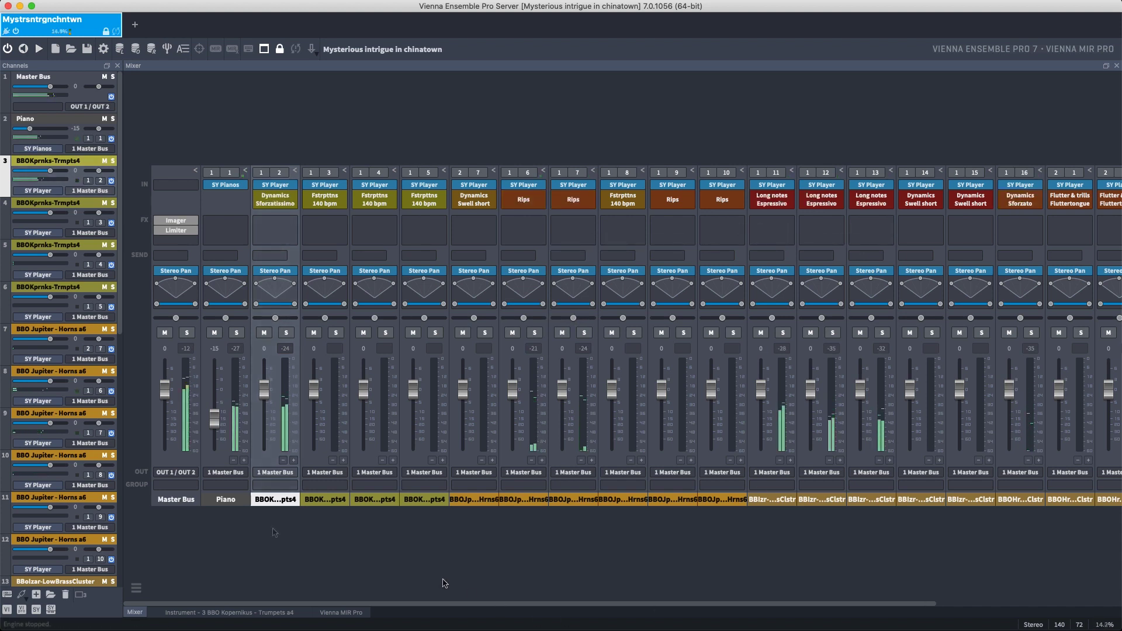
left_click_drag(275, 532, 435, 496)
right_click(273, 457)
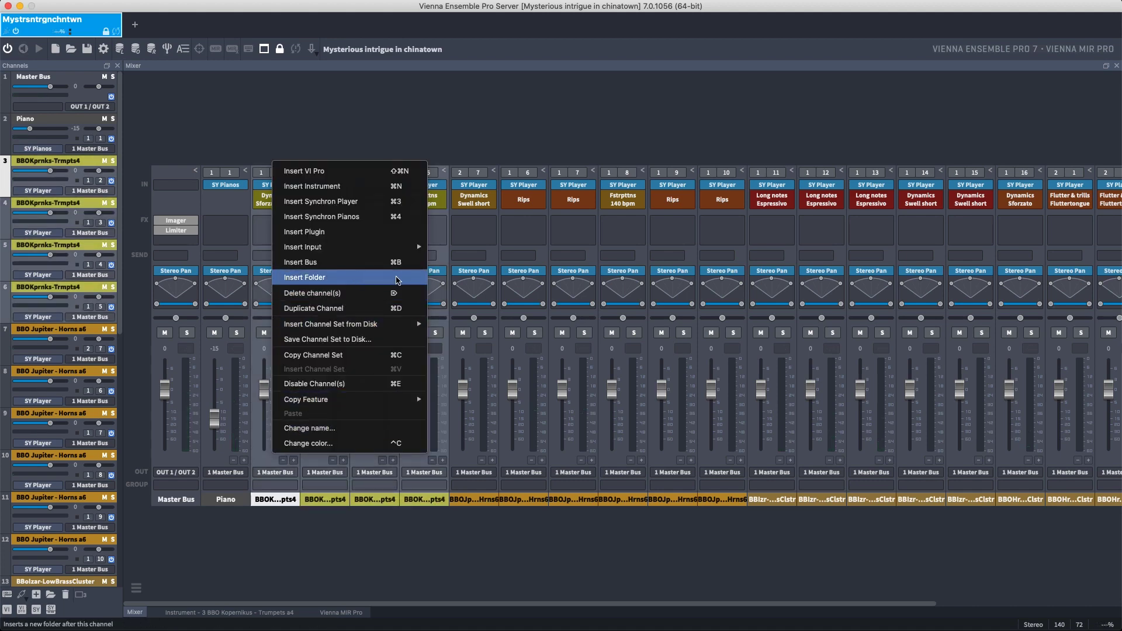
key("Escape")
left_click(50, 595)
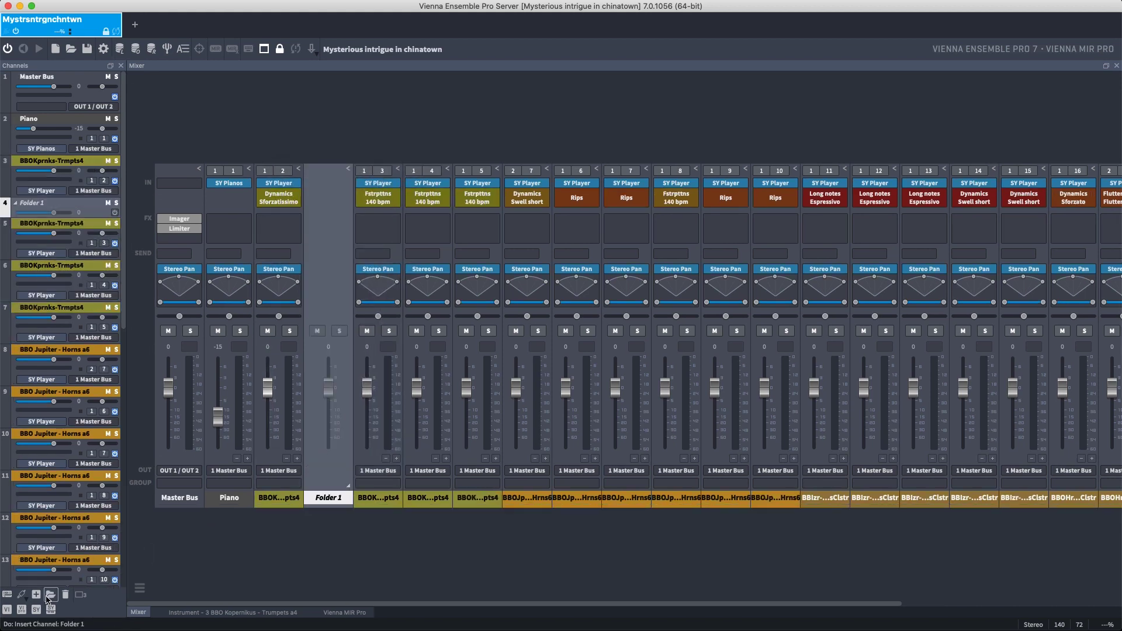
mouse_move(329, 498)
left_mouse_down()
mouse_move(267, 506)
mouse_move(318, 503)
mouse_move(310, 505)
left_mouse_up()
left_click(330, 500)
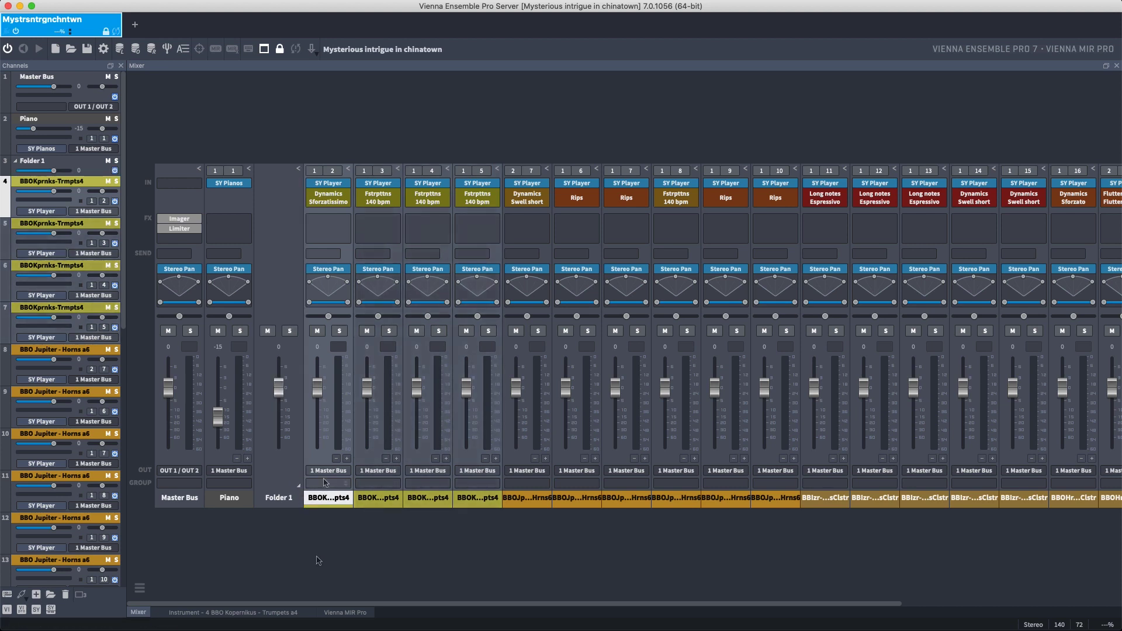
Review the commands available for the first trumpets channel, including the options for inserting an input.
right_click(329, 446)
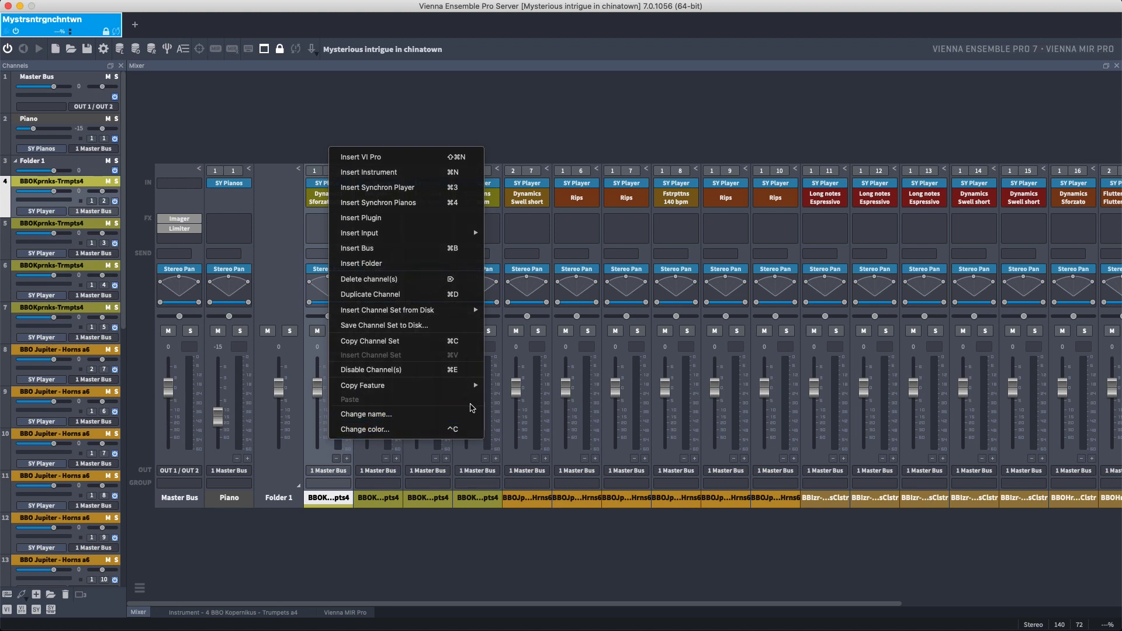
mouse_move(464, 393)
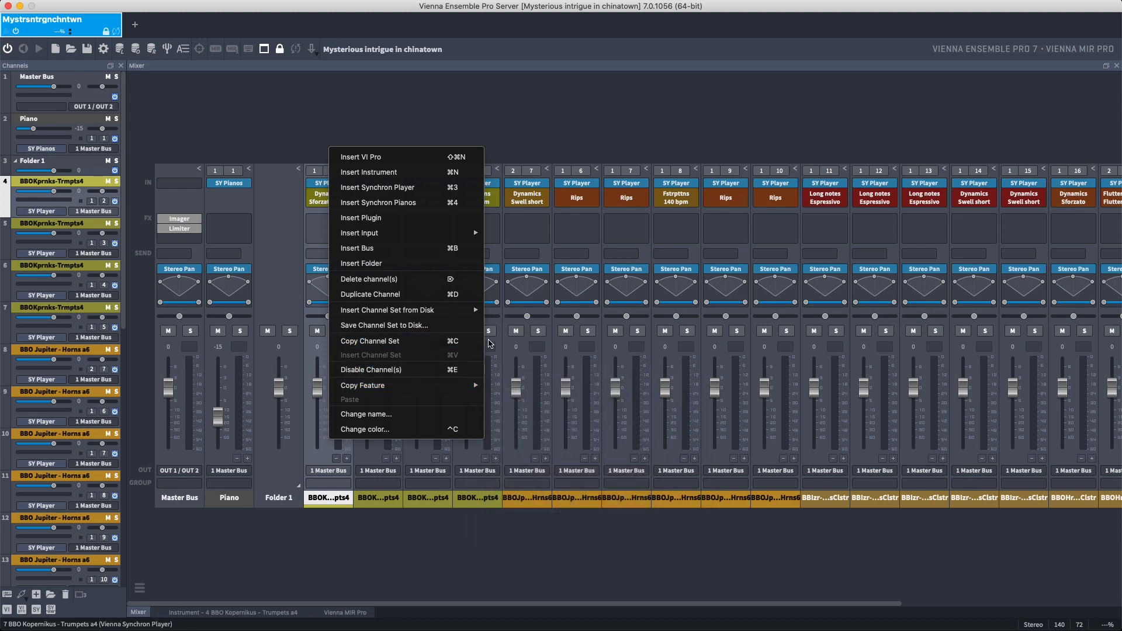
mouse_move(459, 317)
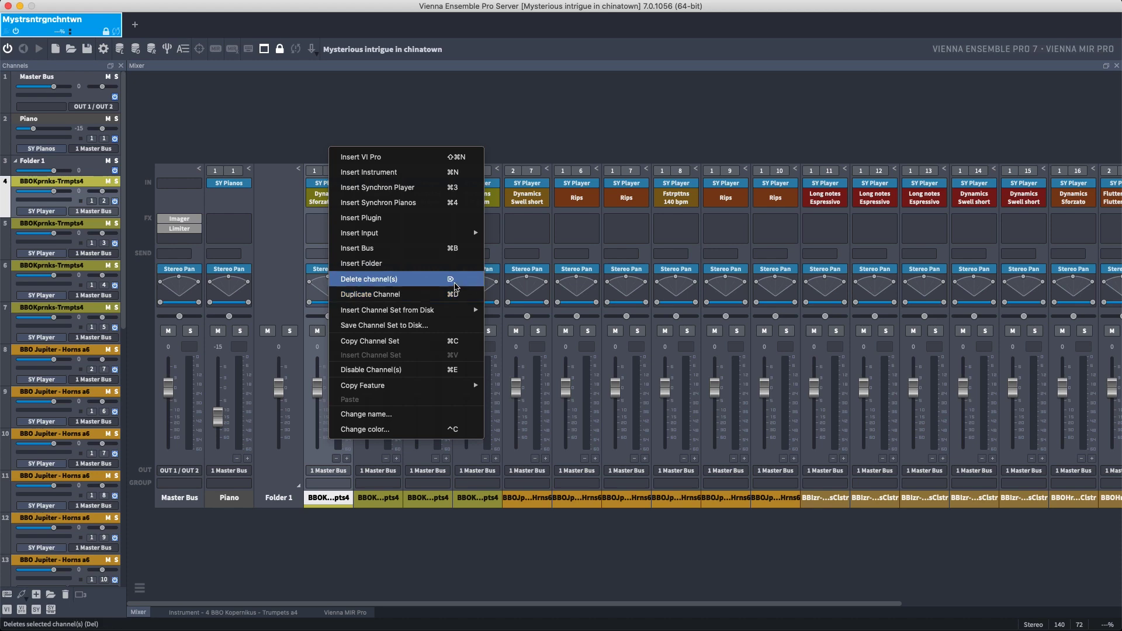
right_click(323, 161)
mouse_move(408, 248)
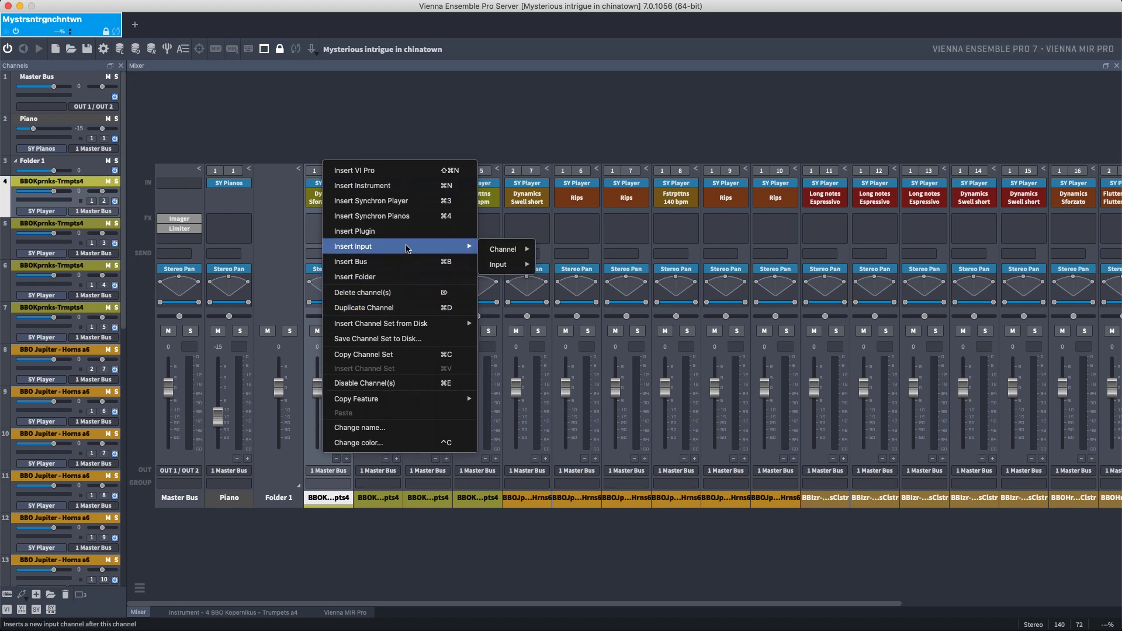
mouse_move(516, 264)
right_click(377, 133)
Insert a bus named BUS FX and route the first trumpets channel's output to it.
right_click(405, 515)
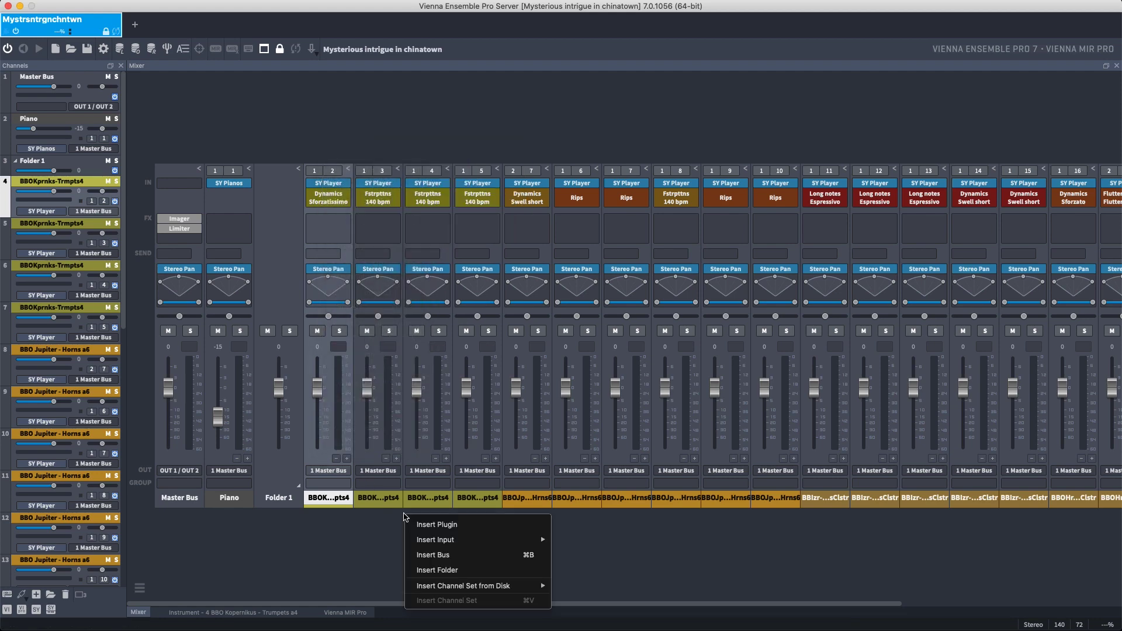
left_click(433, 555)
left_click(362, 471)
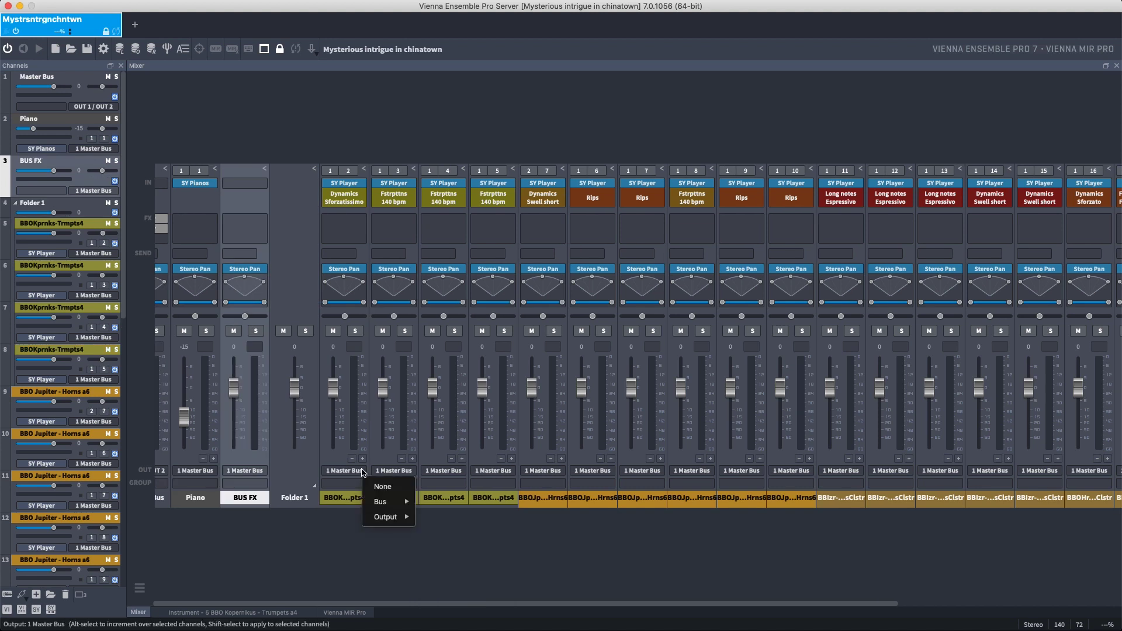
mouse_move(380, 501)
left_click(442, 520)
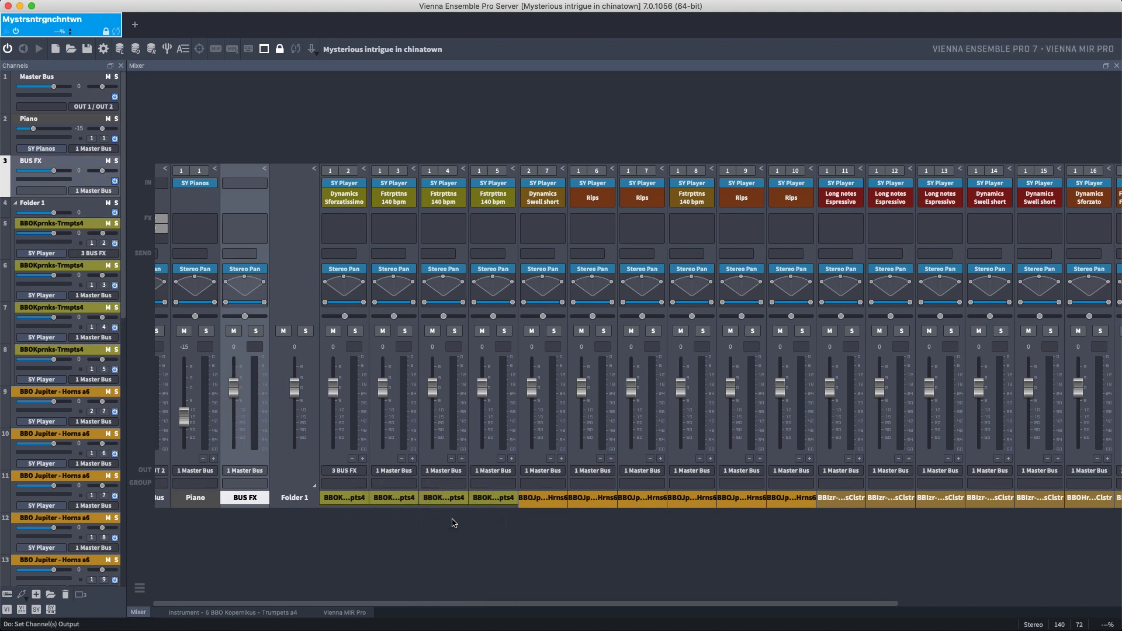
Assign the first three Kopernikus trumpets channels to group 1.
left_click(363, 483)
left_click(376, 531)
left_click(407, 483)
left_click(422, 531)
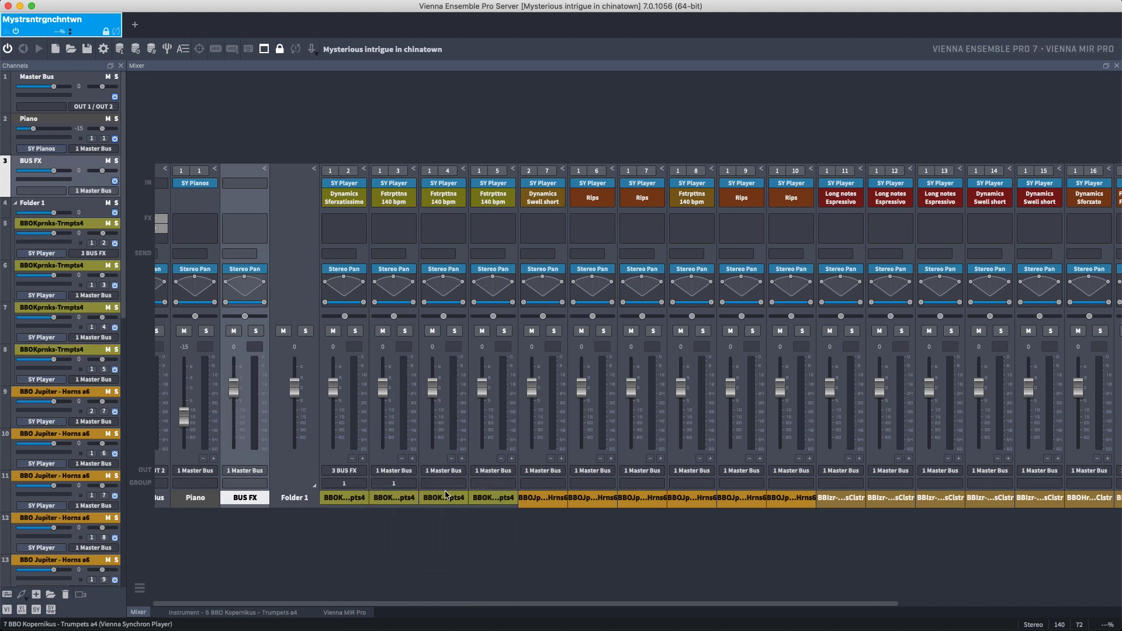
left_click(447, 483)
left_click(461, 531)
Rename group 1 as Trumpets in the group settings.
left_click(457, 485)
left_click(497, 499)
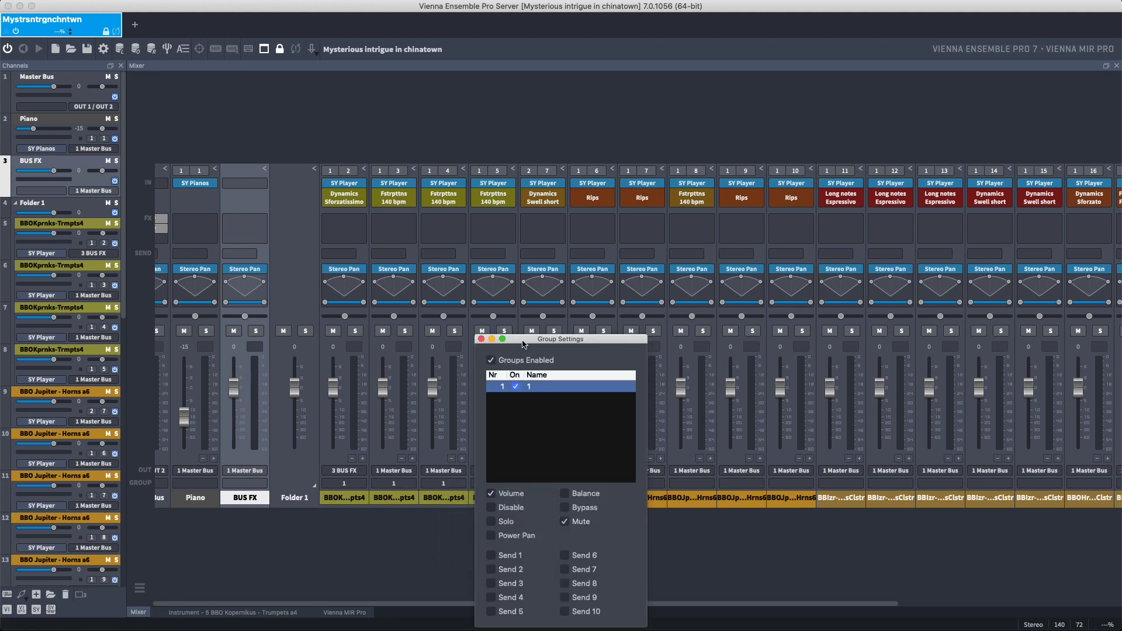
left_click_drag(526, 341, 516, 319)
double_click(519, 369)
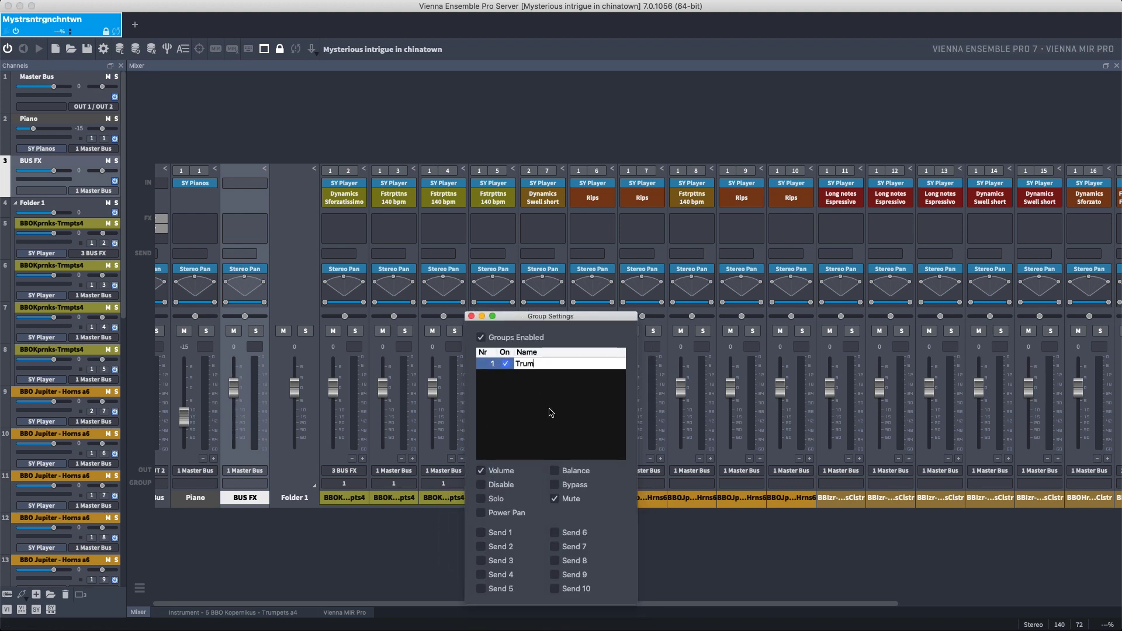
key("Return")
left_click(471, 316)
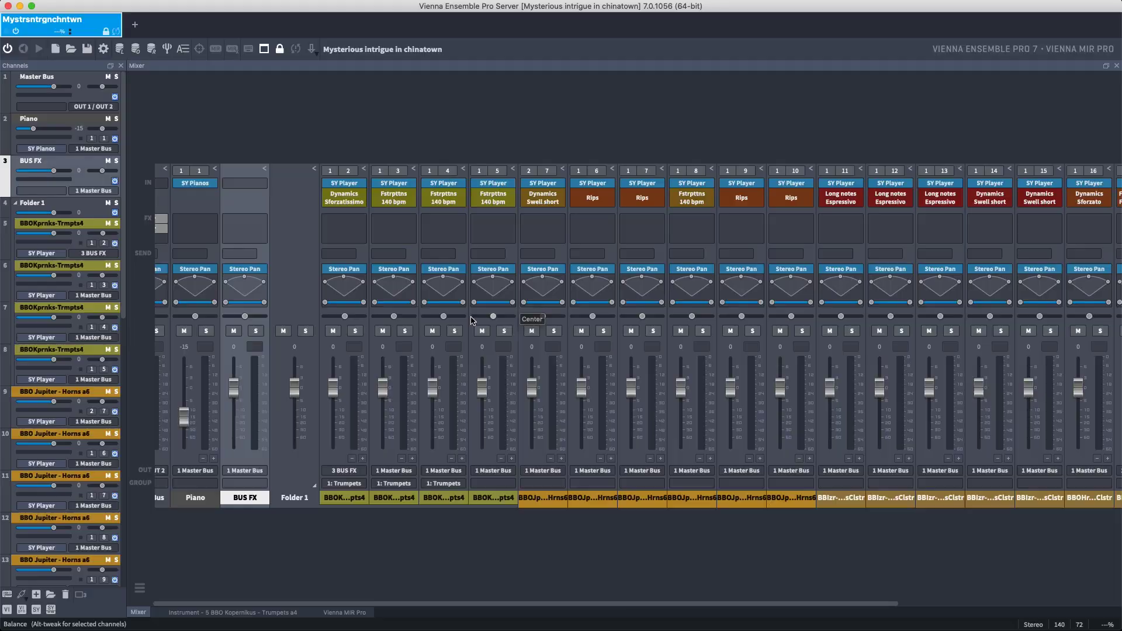
Test the mute and balance controls on the grouped trumpets channels and narrow the first channel's stereo pan.
left_click(384, 334)
left_click(384, 335)
left_click_drag(344, 316, 356, 322)
double_click(356, 319)
left_click_drag(325, 282, 336, 282)
Add a send to BUS FX on the first trumpets channel at about -6.6 dB.
left_click(345, 254)
mouse_move(354, 270)
left_click(403, 287)
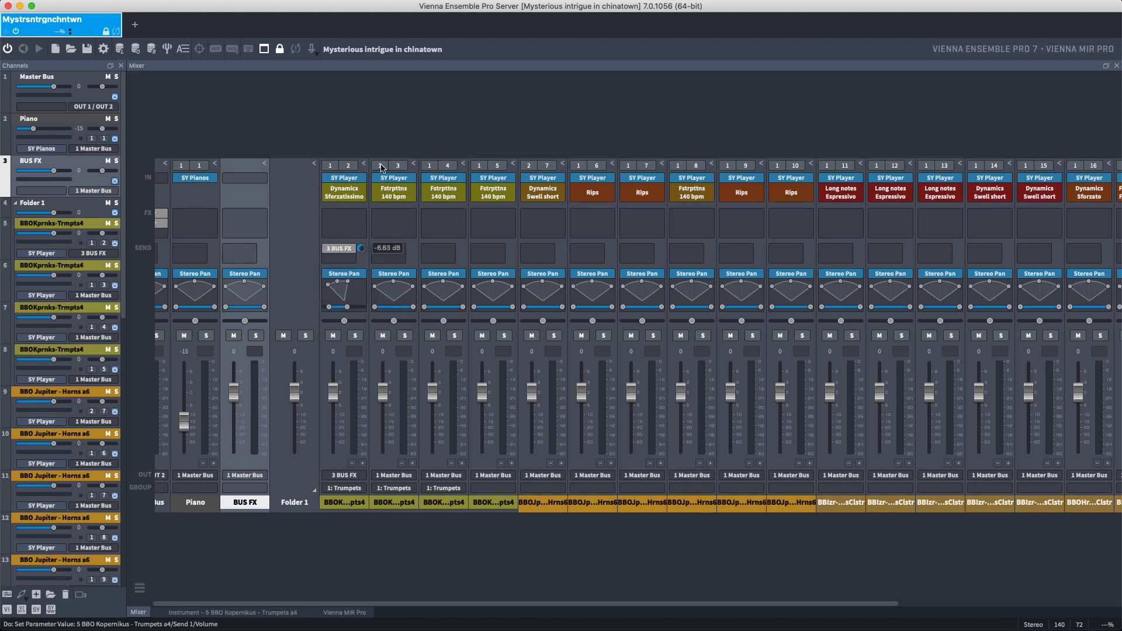
Examine the effect and instrument plug-in choices for the first trumpets channel.
left_click(356, 215)
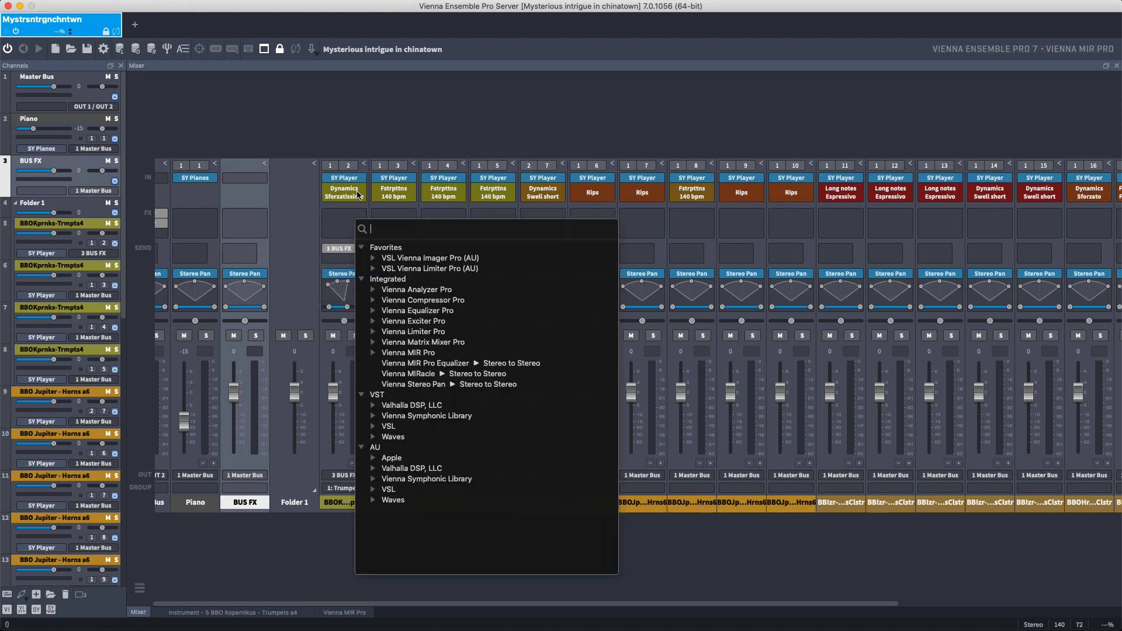
left_click(327, 178)
left_click(350, 184)
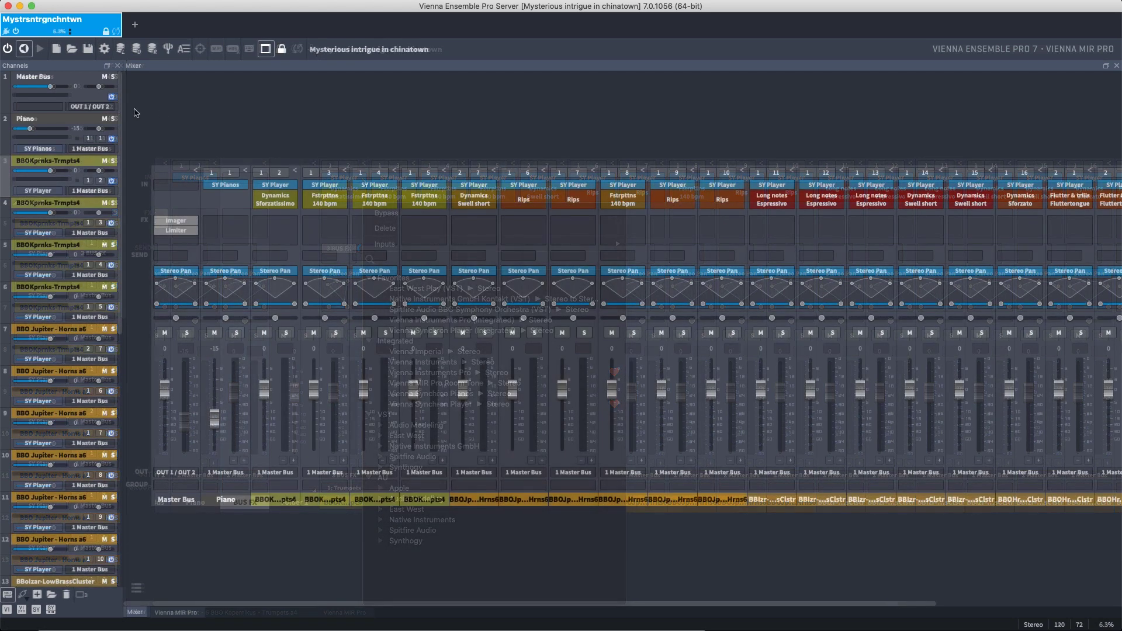
Try the instance's power and engine controls and toggle the transport.
left_click(8, 49)
left_click(23, 50)
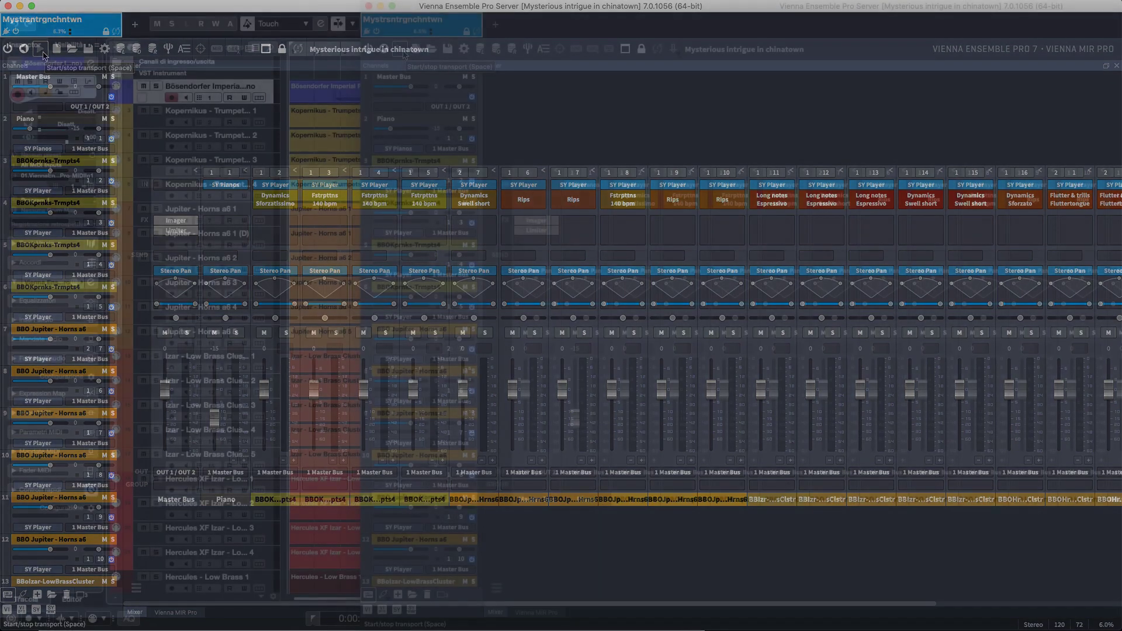
key("space")
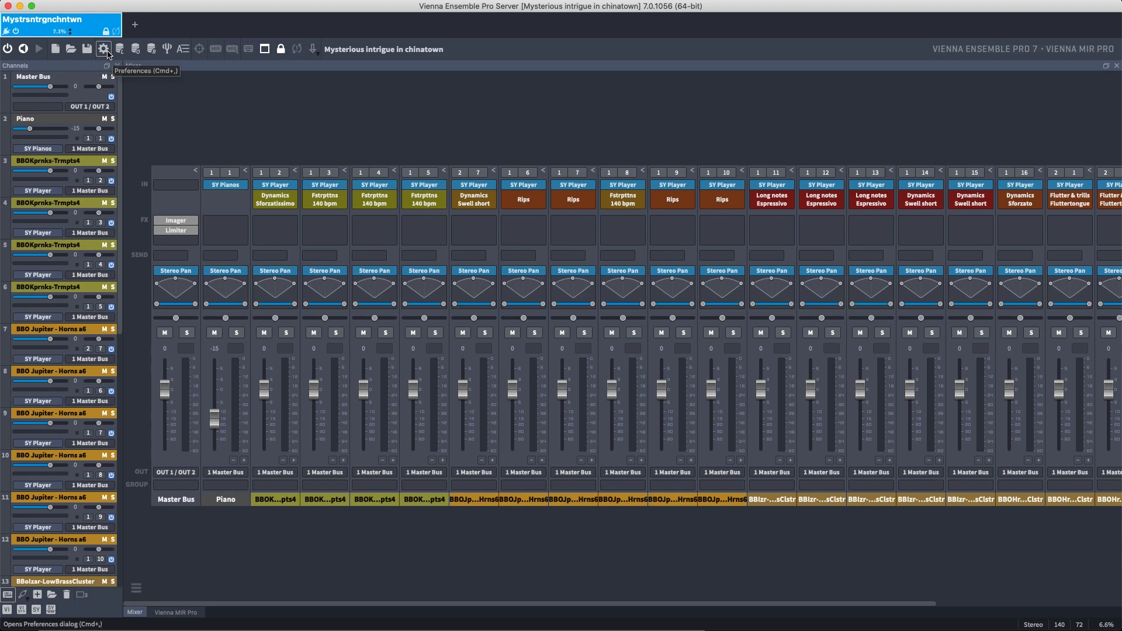
Review the server preferences for general, instance and external MIDI settings.
left_click(106, 51)
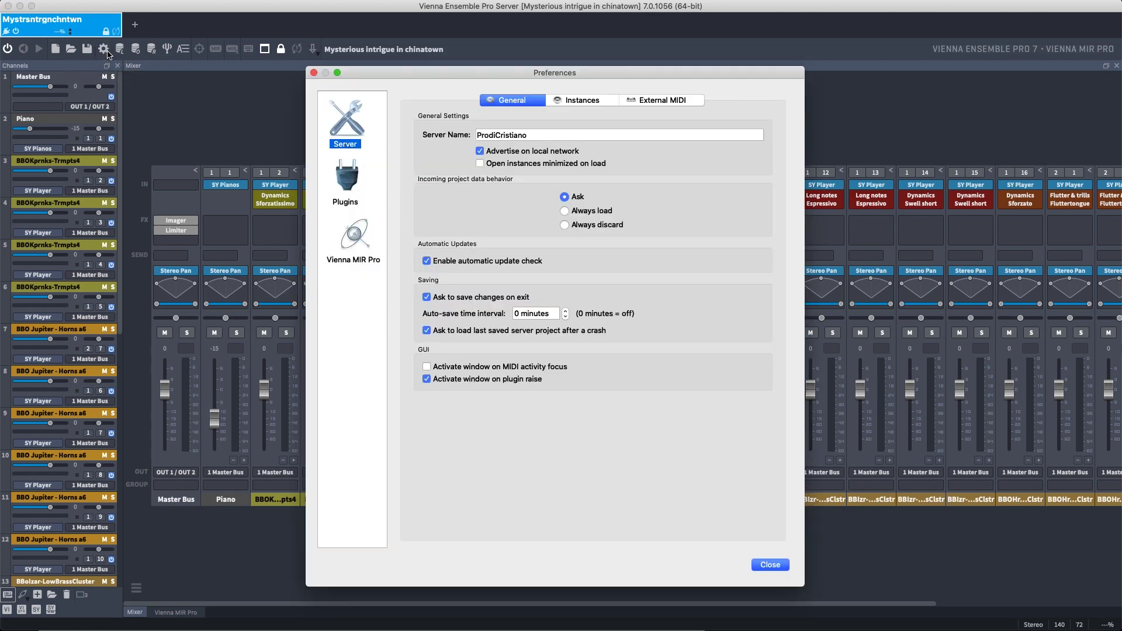
left_click(570, 100)
left_click(653, 101)
left_click(611, 101)
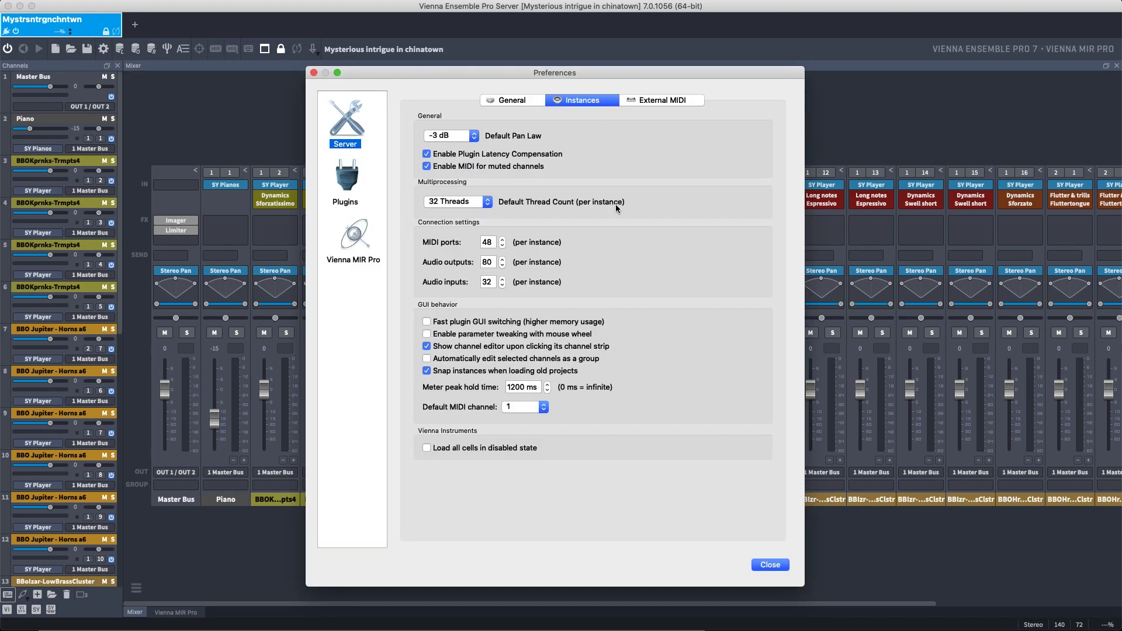
left_click(774, 565)
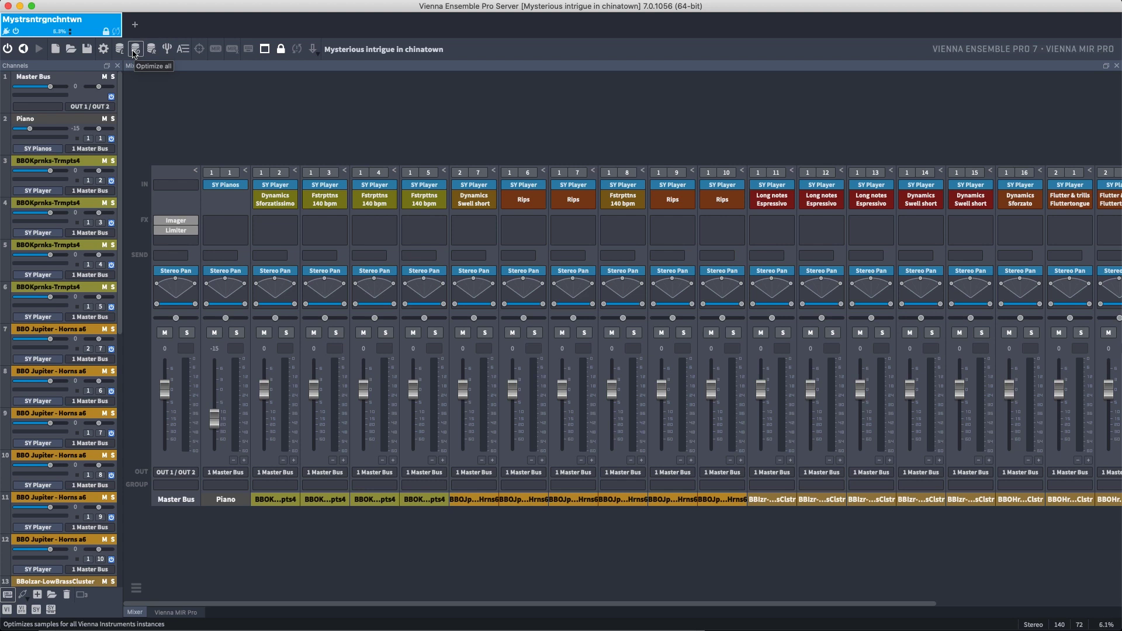
Review the tuning setting and the automation mapping of the instance.
left_click(167, 49)
left_click(615, 333)
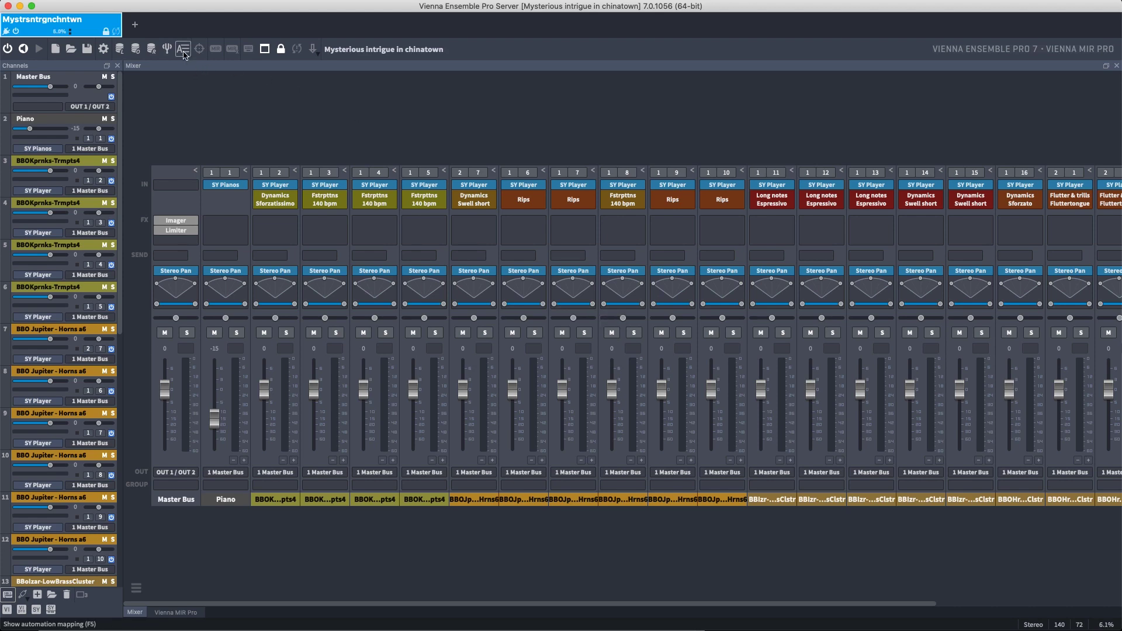
left_click(183, 51)
left_click(183, 51)
Enable MIDI activity focus and, in Cubase, lower the Breath (CC2) point at 14.5.3.0 on Jupiter - Horns a6 1.
left_click(200, 50)
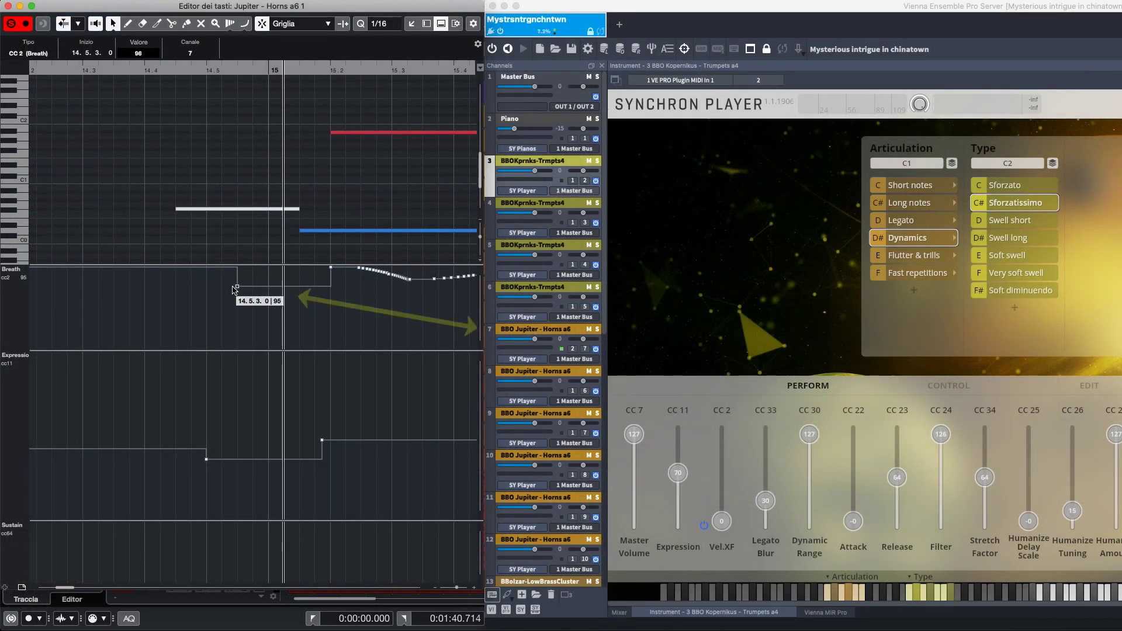
left_click_drag(234, 290, 235, 294)
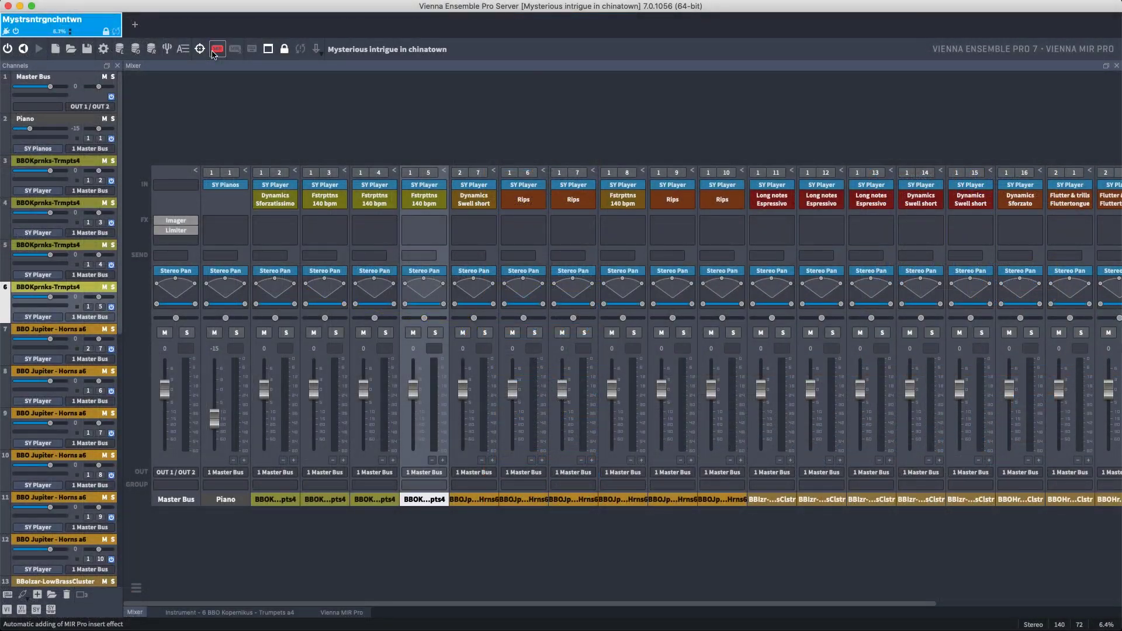
With automatic MIR Pro insertion enabled, insert a Vienna Instruments Pro channel for Bassoon 1.
left_click(234, 49)
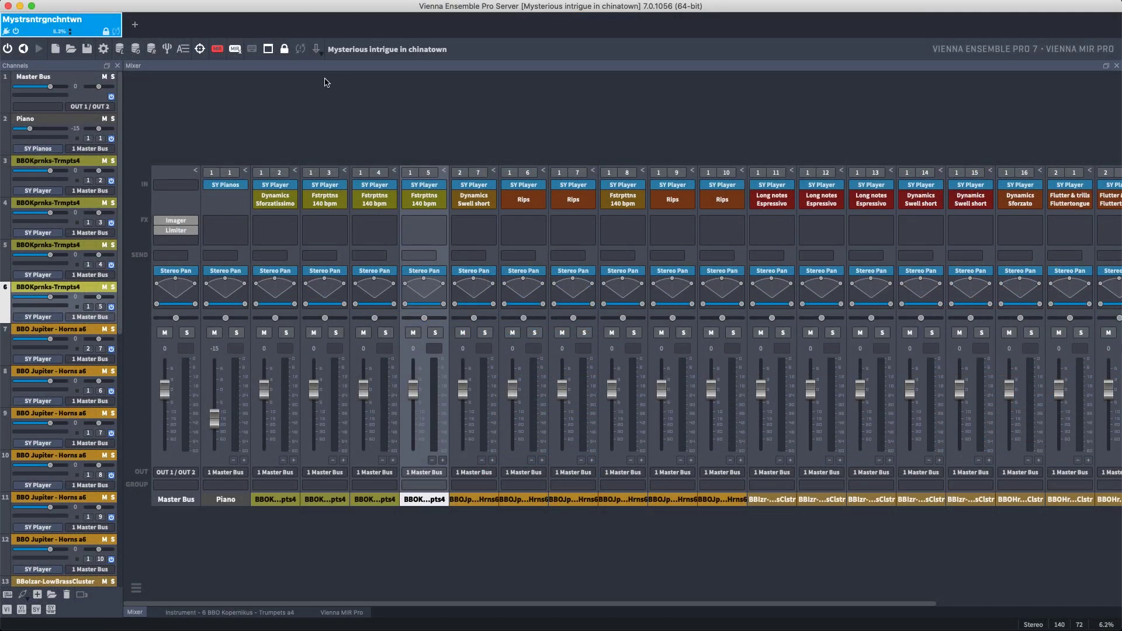
left_click(21, 609)
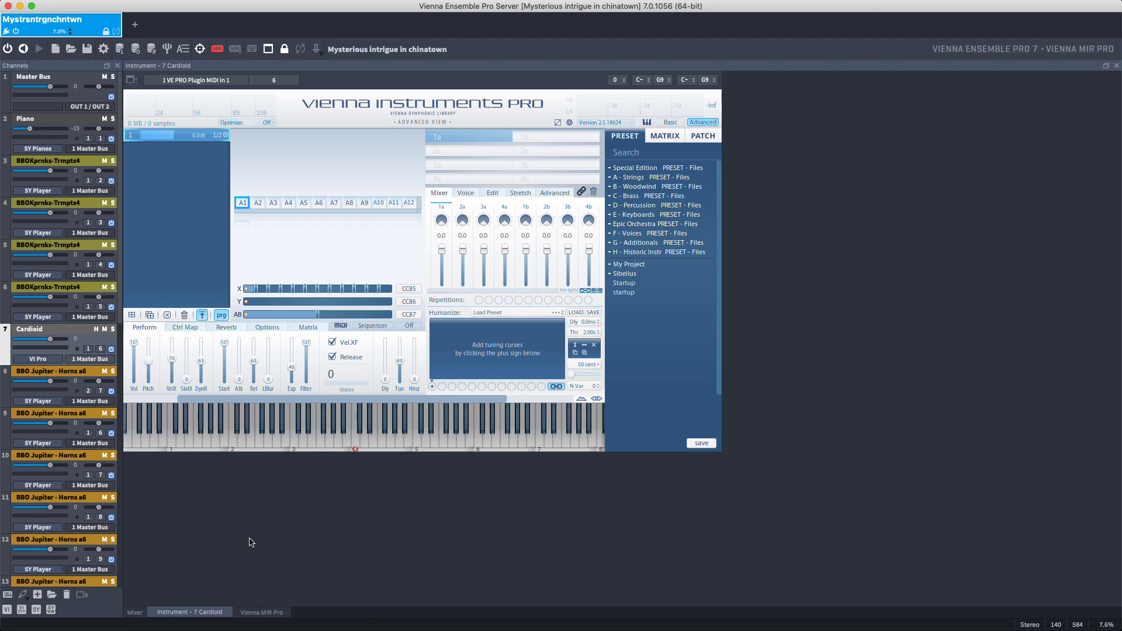
Insert a second Vienna Instruments Pro channel and load 01 VI-14 Preset VIPRO from 21 Violins orchestra.
left_click(21, 609)
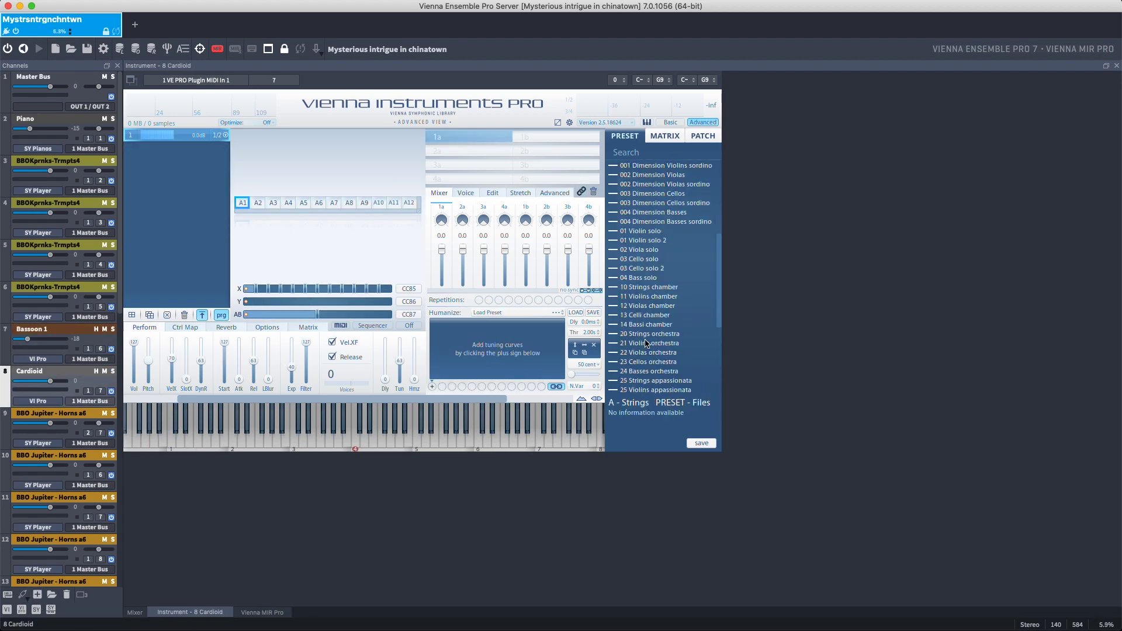
double_click(646, 344)
double_click(652, 353)
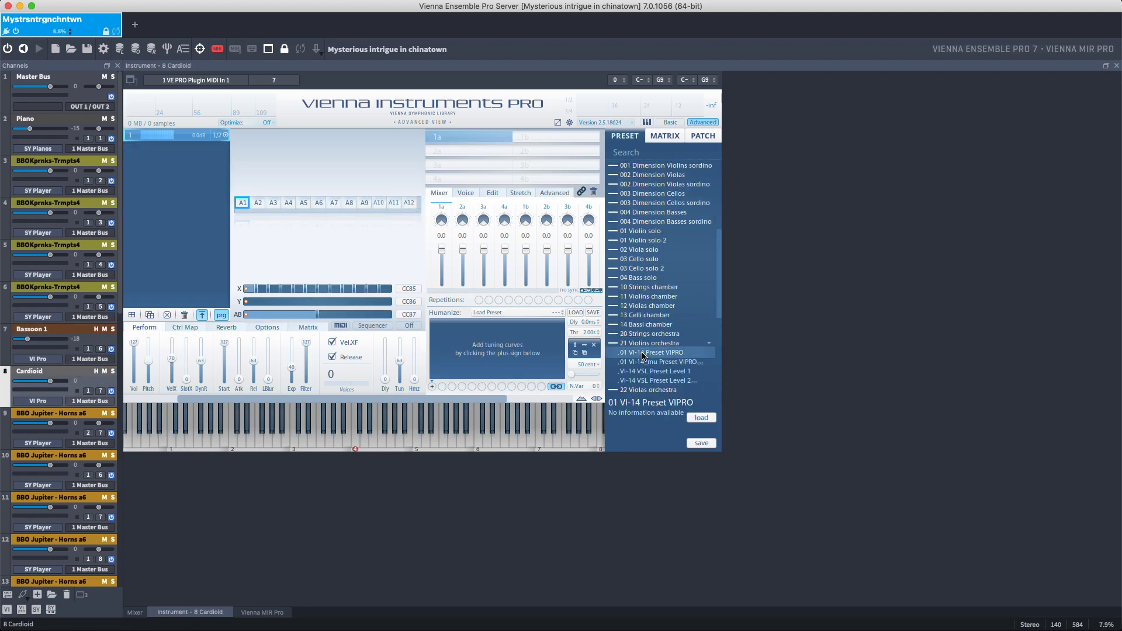
Insert another Vienna Instruments Pro channel and load a preset from 51 Trumpet Piccolo in the C - Brass preset files.
left_click(21, 610)
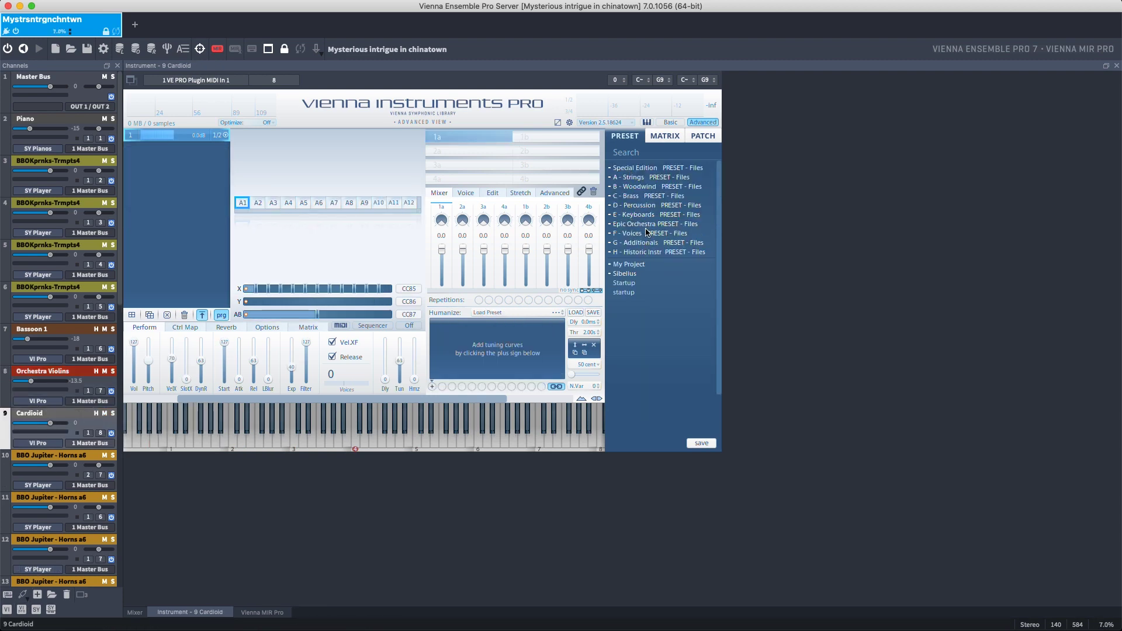
double_click(636, 197)
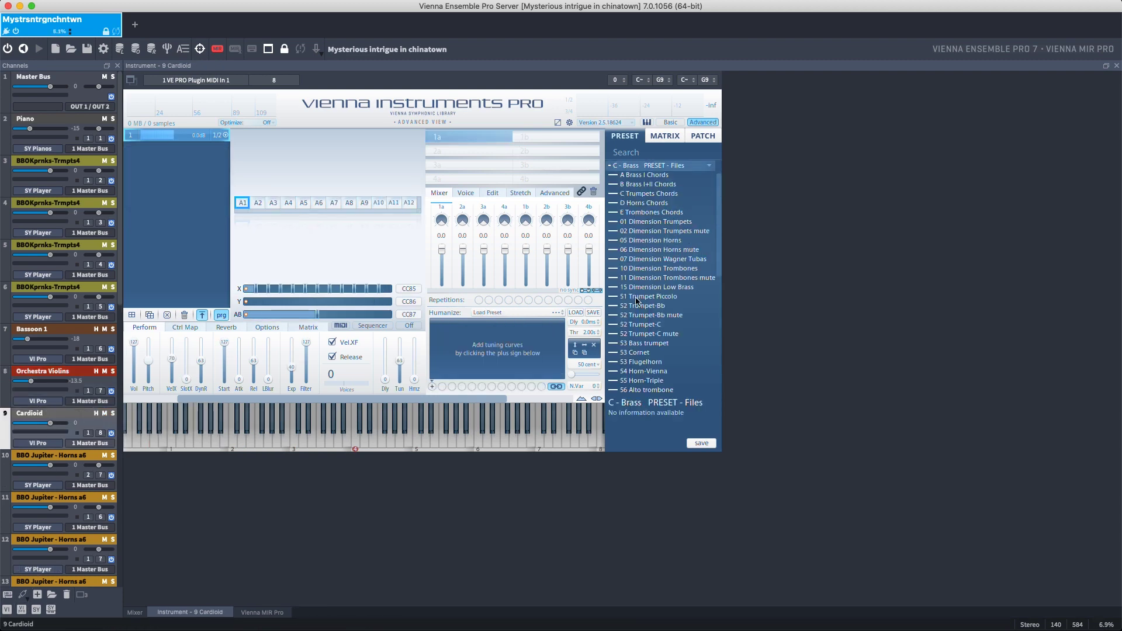
double_click(649, 297)
left_click(134, 611)
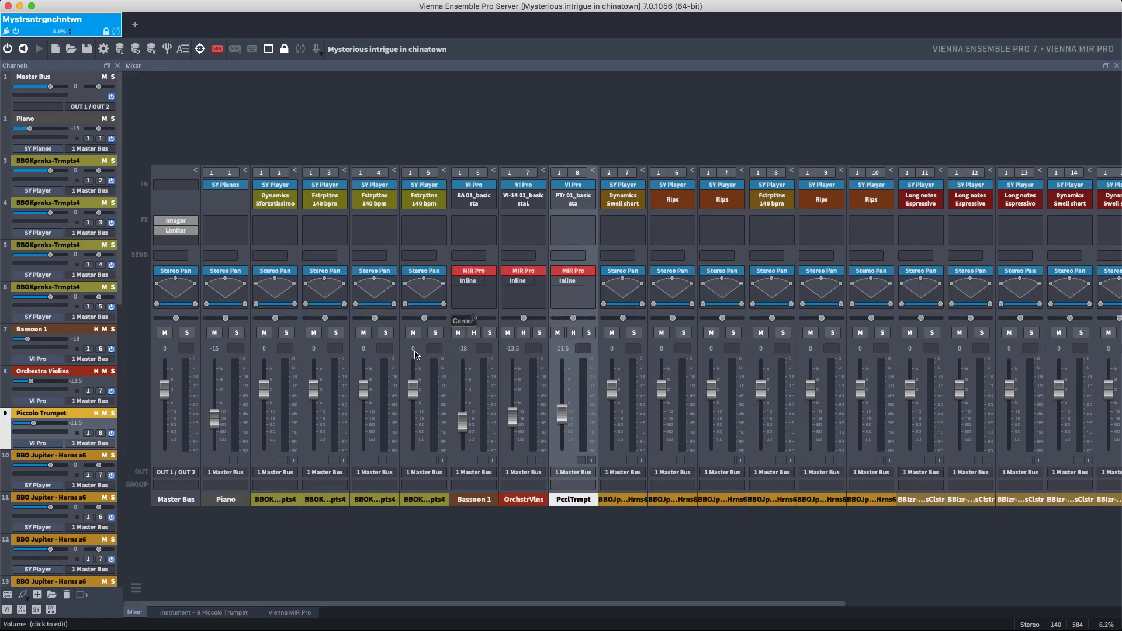
In the Vienna MIR Pro view, open the MIRx settings and choose the Konzerthaus - Grosser Saal venue.
left_click(290, 612)
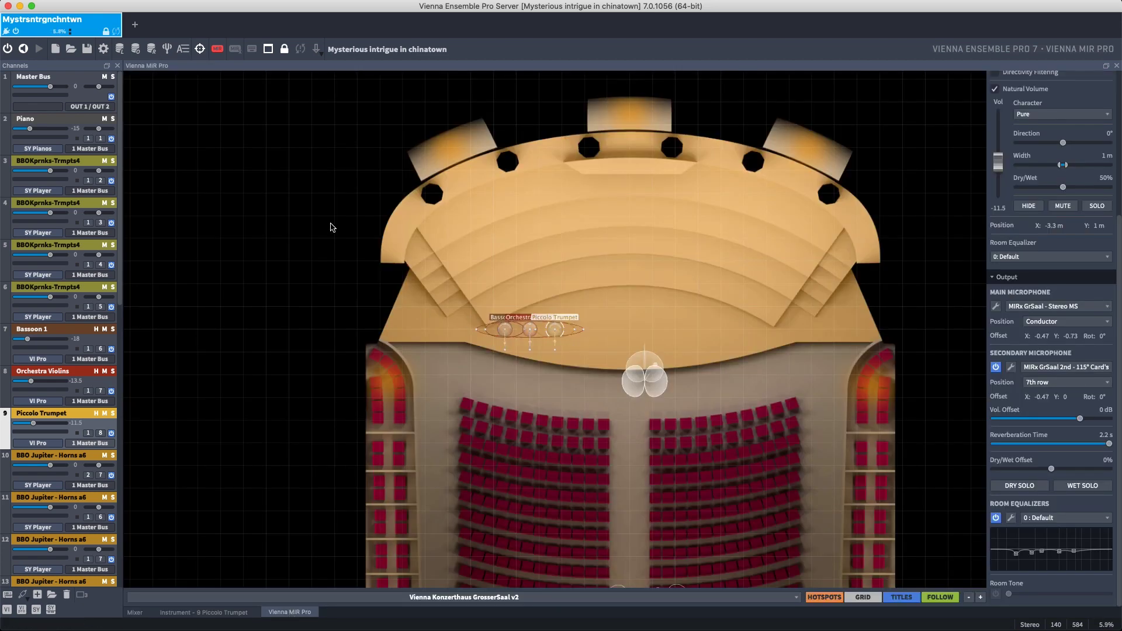
left_click(234, 49)
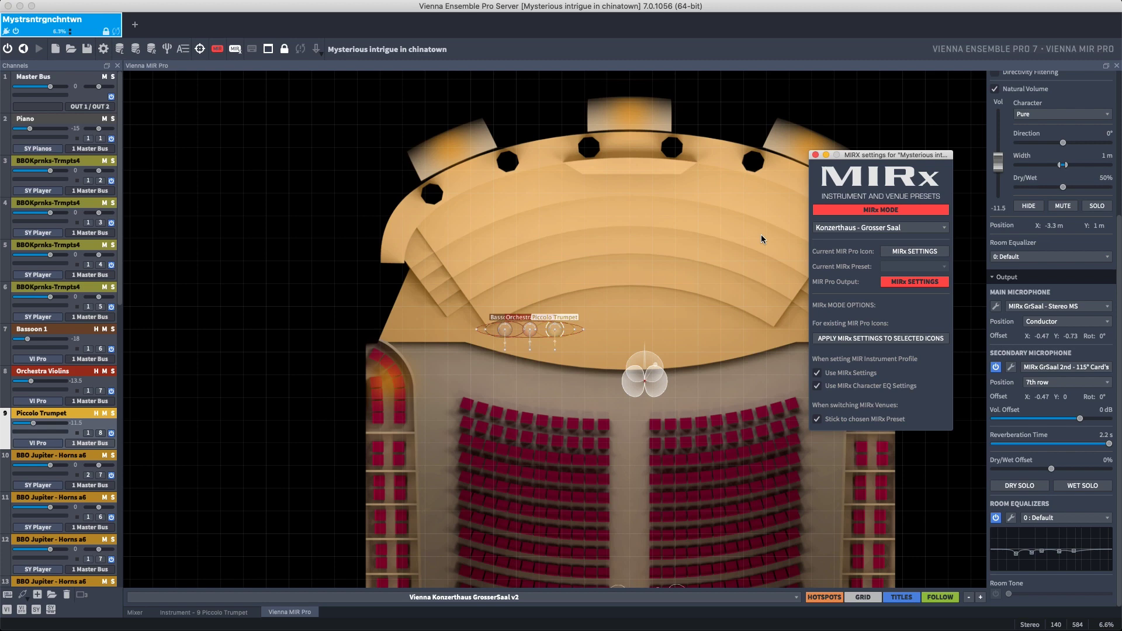
scroll(761, 234, "right", 5)
left_click(855, 229)
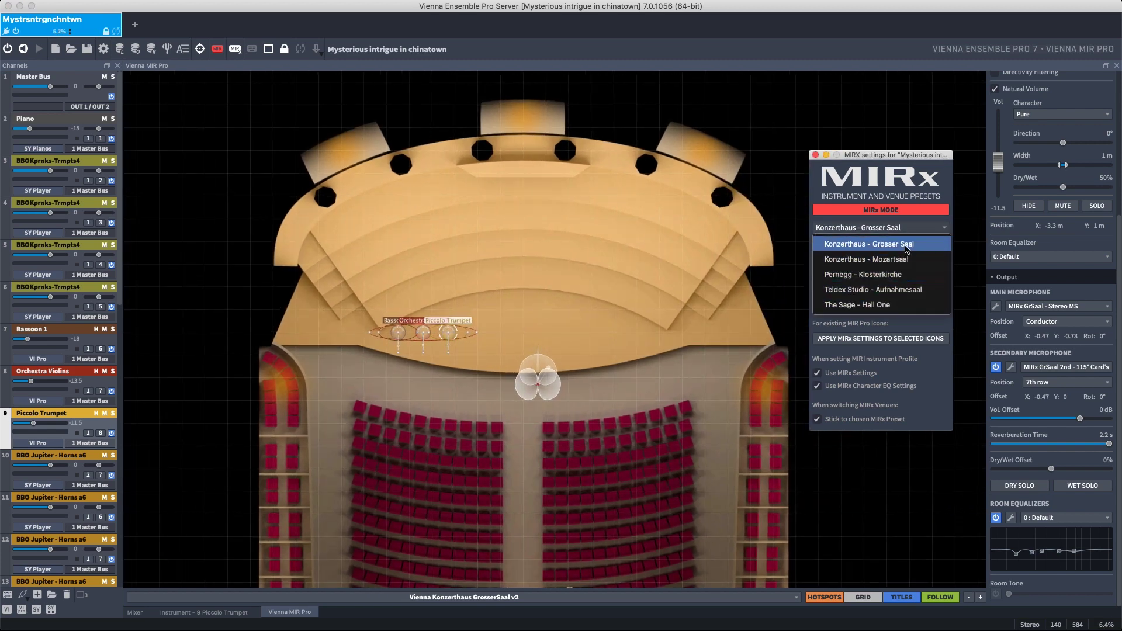
left_click(868, 244)
Apply the MIRx settings to the Bassoon 1, Orchestra Violins and Piccolo Trumpet icons together, and return to the mixer.
left_click_drag(517, 287, 381, 351)
left_click(848, 340)
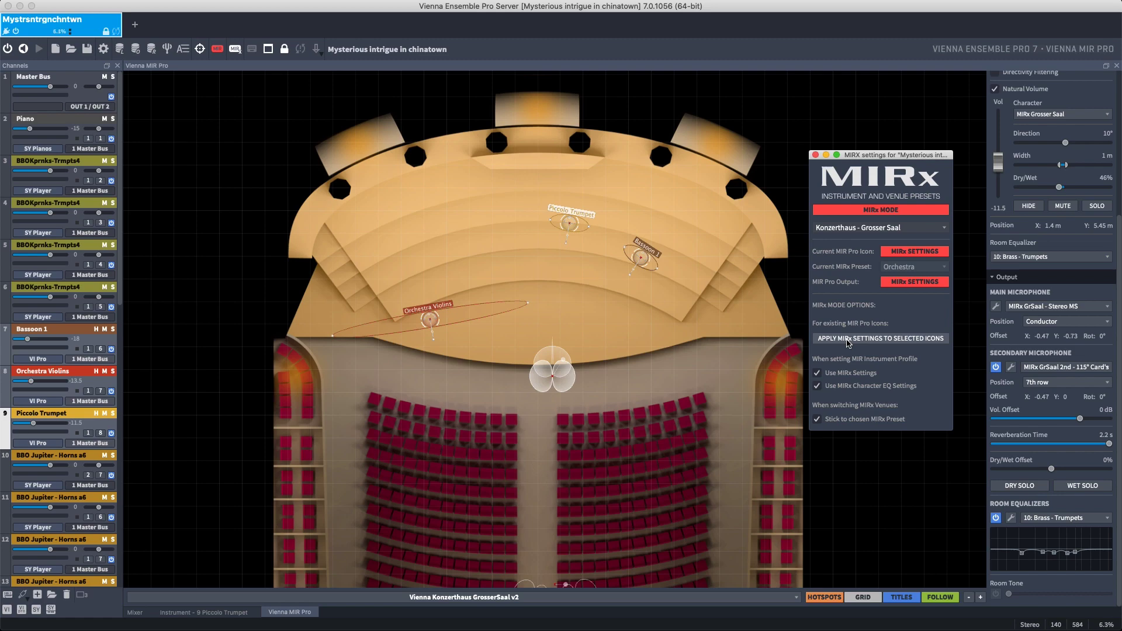
key("super+m")
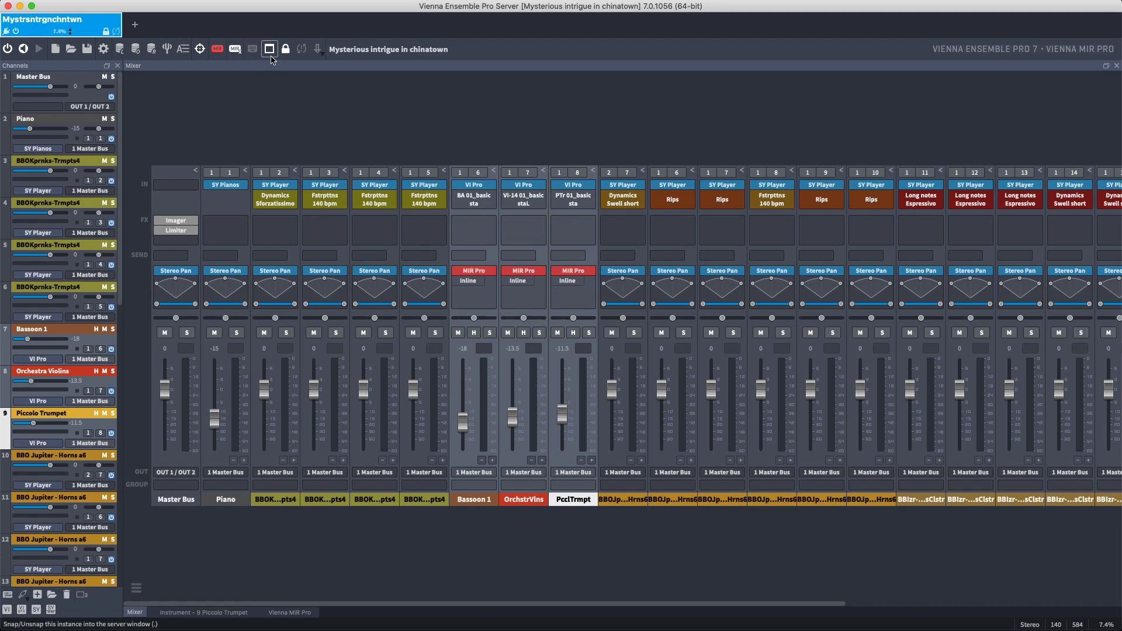
Unsnap the instance into its own window and snap it back into the server window.
left_click(270, 50)
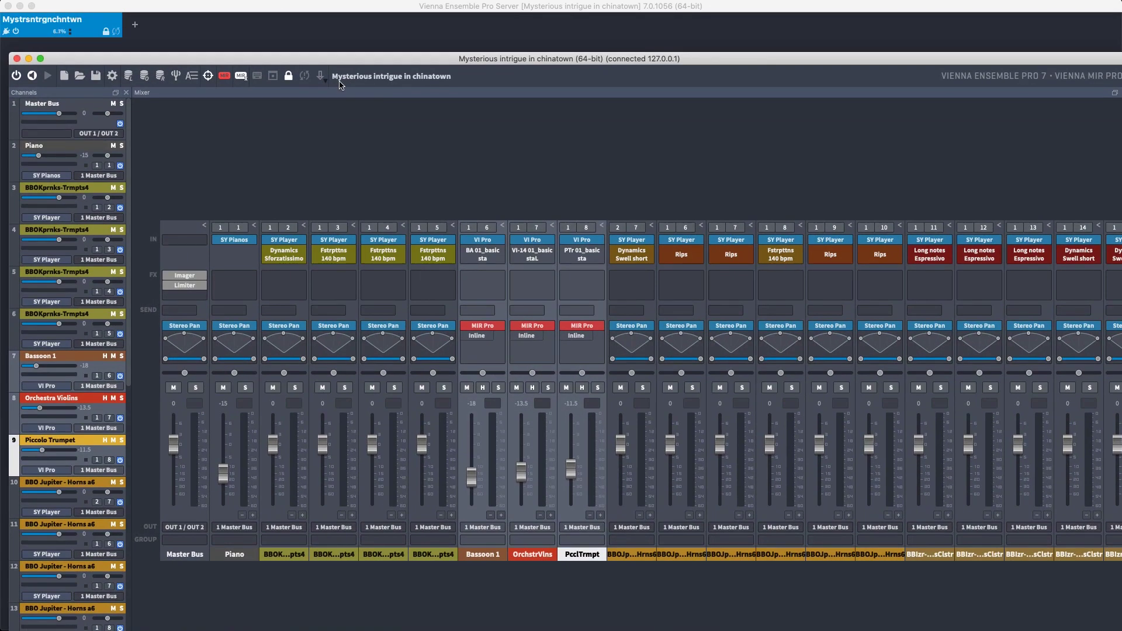
left_click(271, 77)
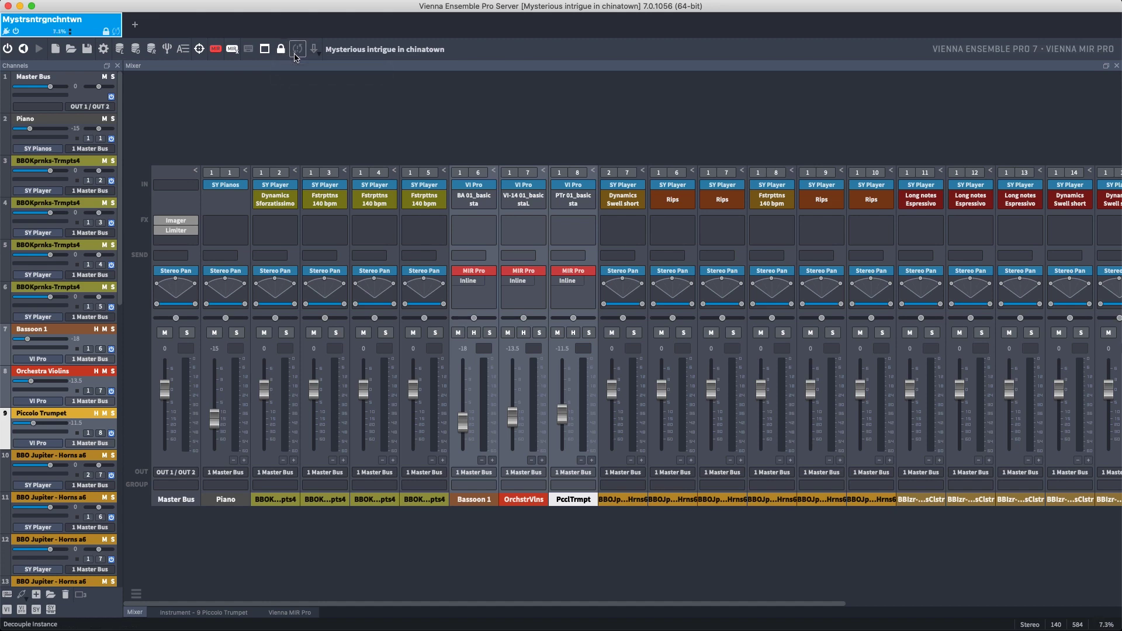
left_click(297, 49)
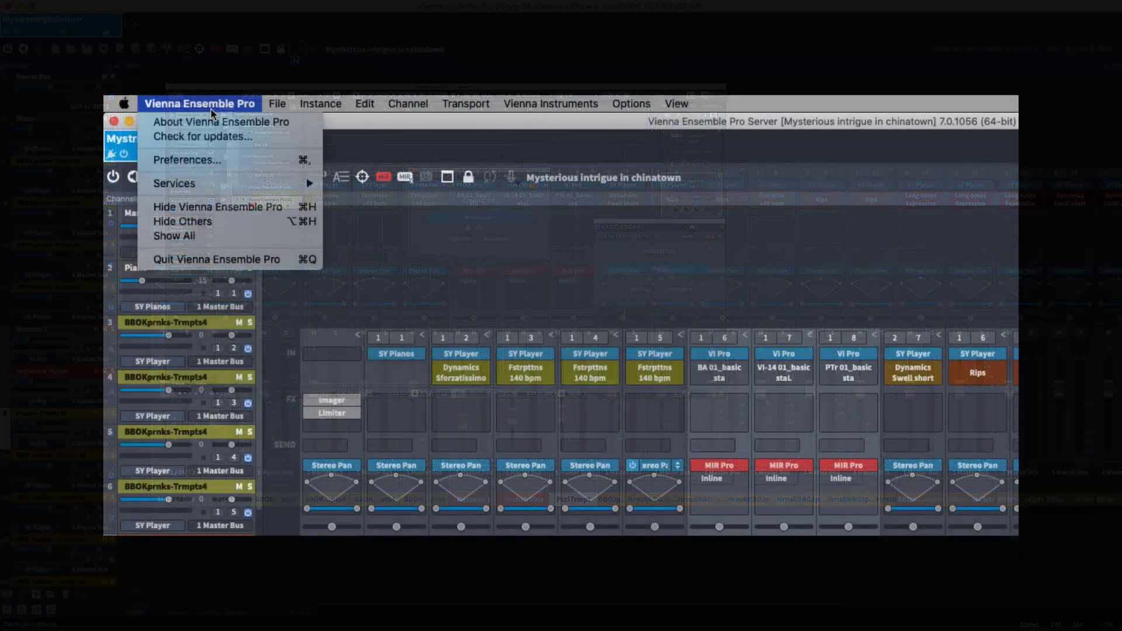
mouse_move(272, 110)
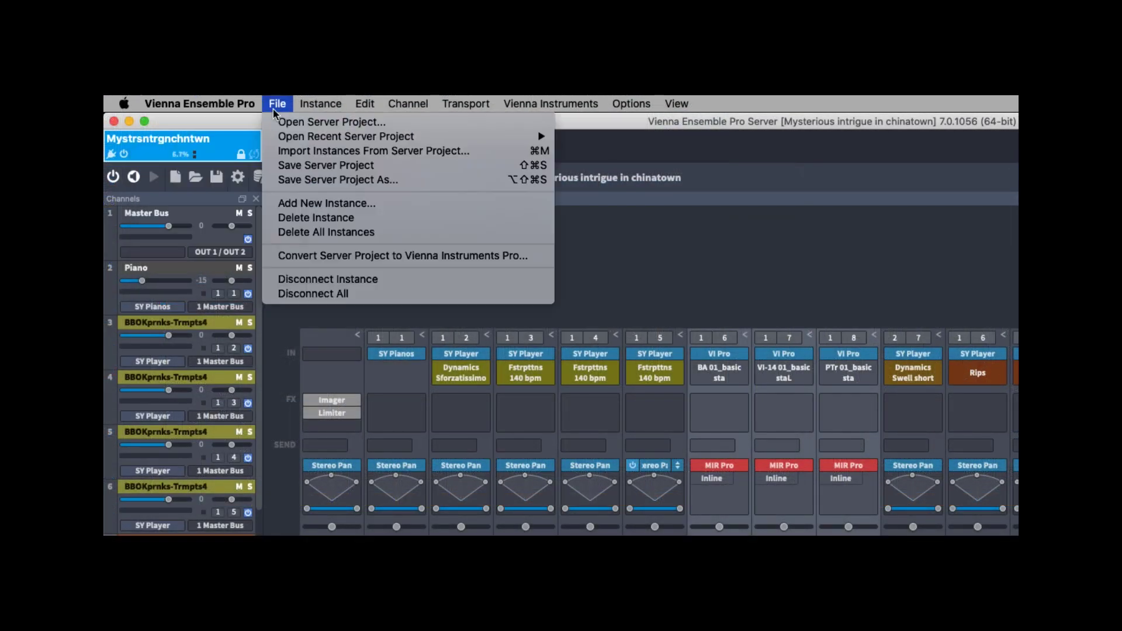
mouse_move(326, 103)
mouse_move(369, 105)
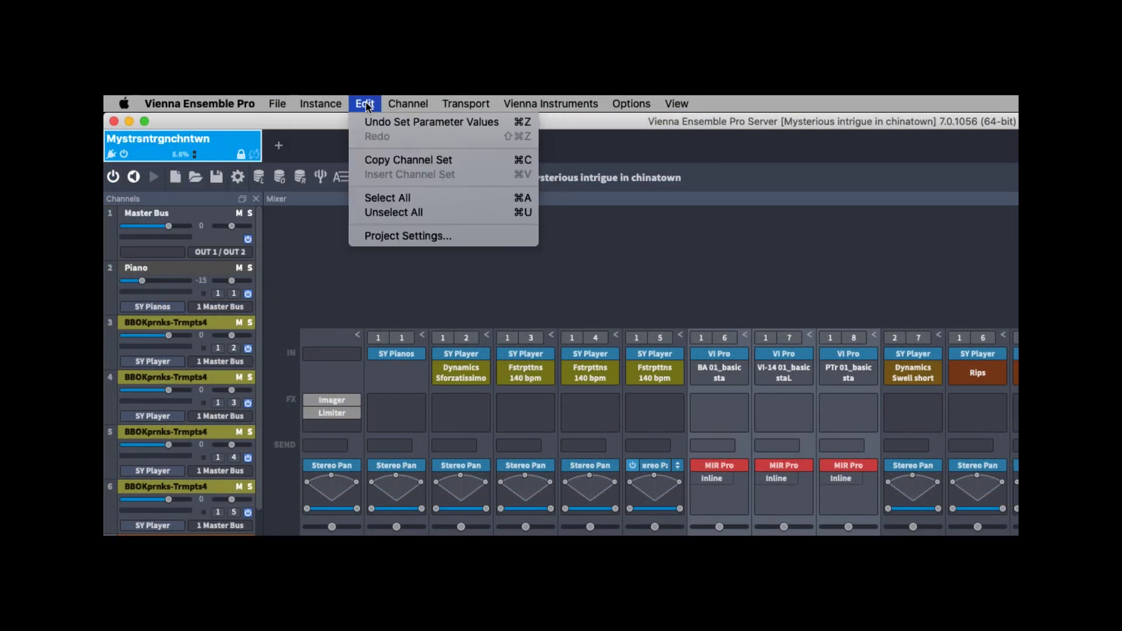
mouse_move(443, 110)
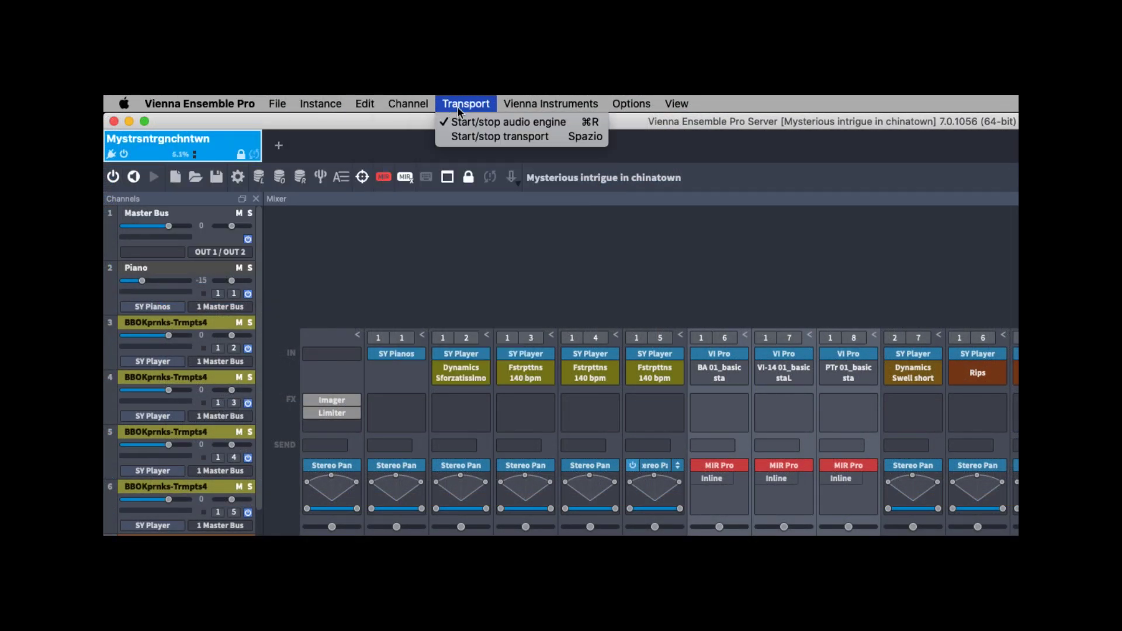
mouse_move(665, 108)
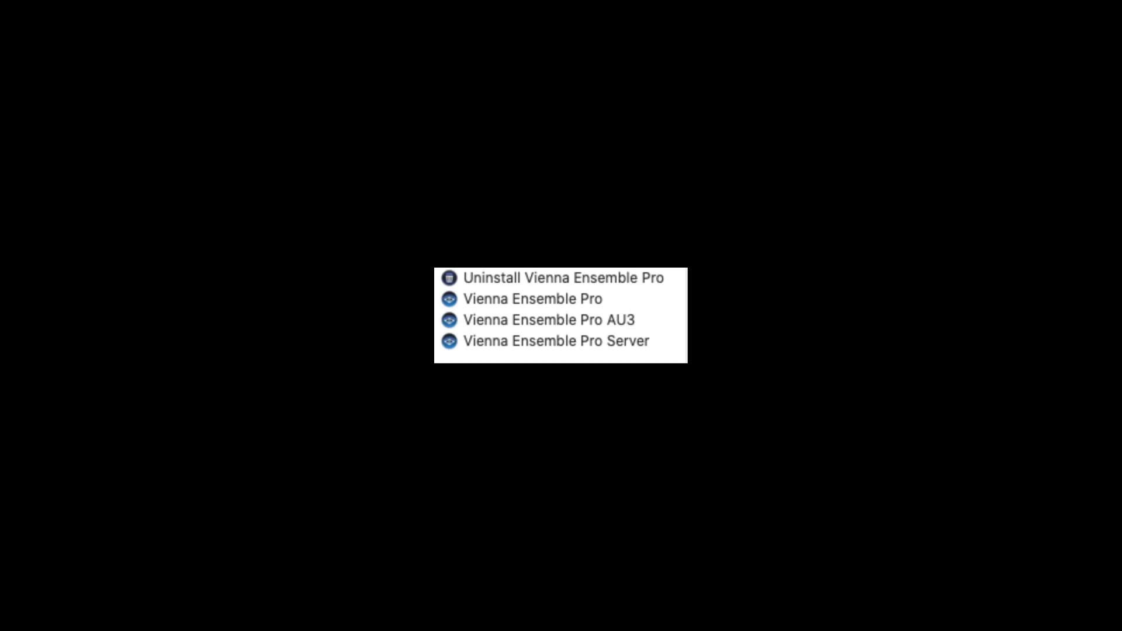
Switch to the standalone Vienna Ensemble Pro and add a Native Instruments Kontakt (VST) channel and an East West Play (VST) channel from the favorites.
left_click(534, 346)
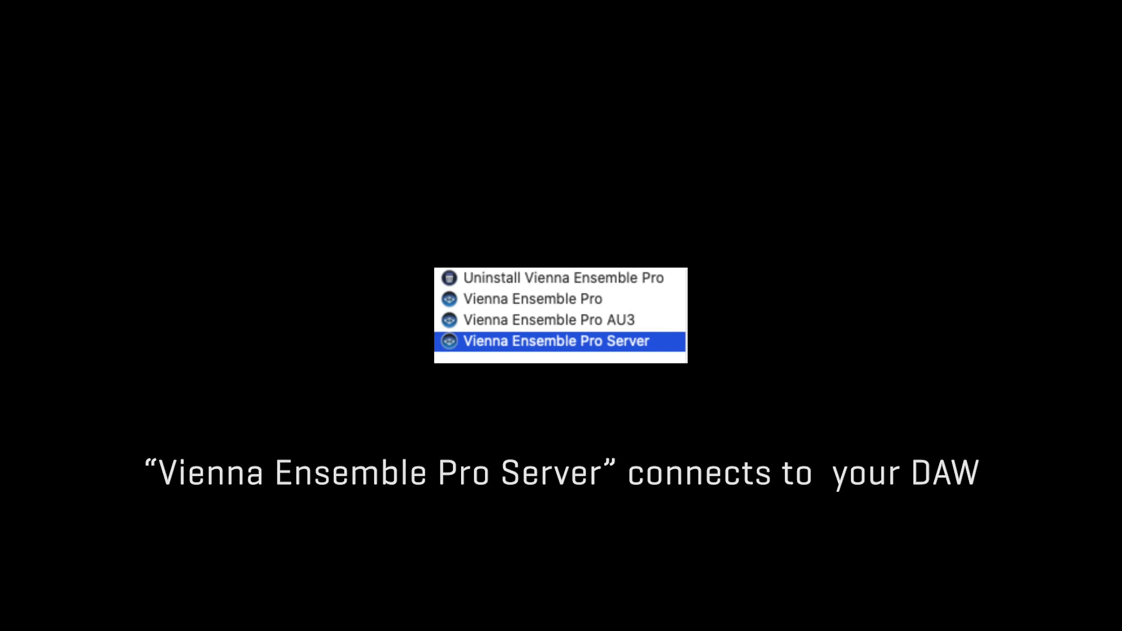
left_click(543, 299)
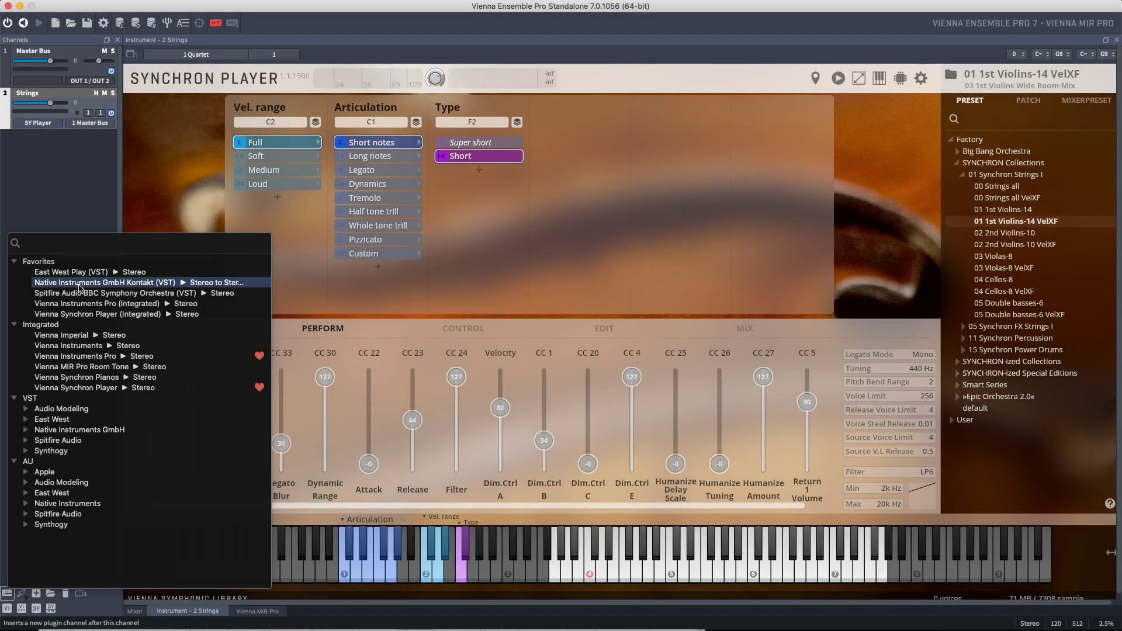
left_click(81, 286)
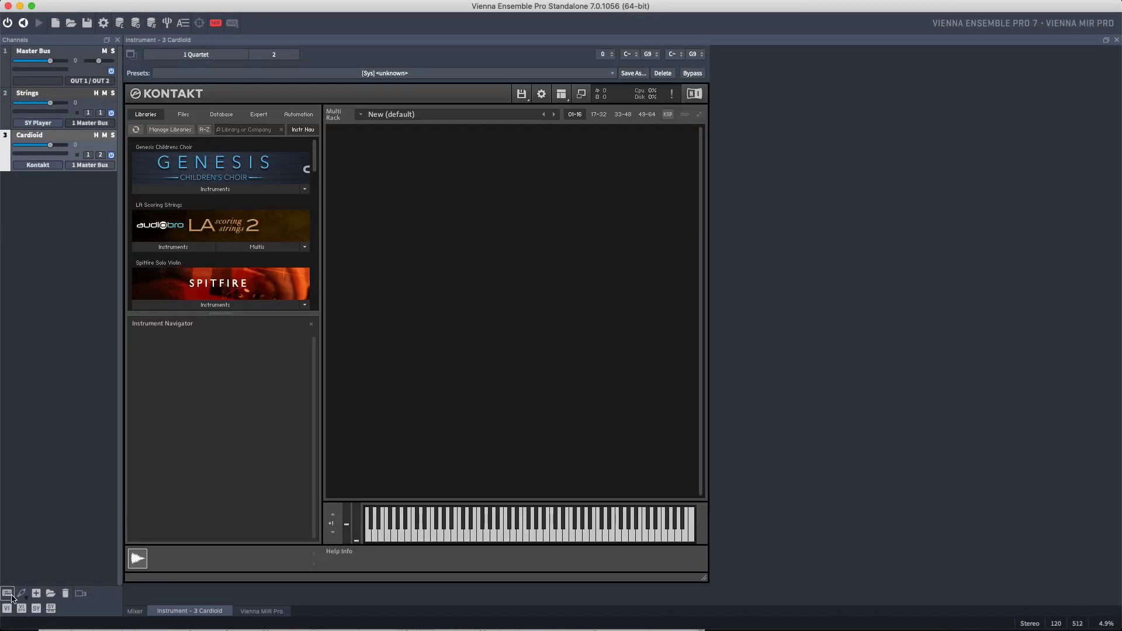
left_click(12, 594)
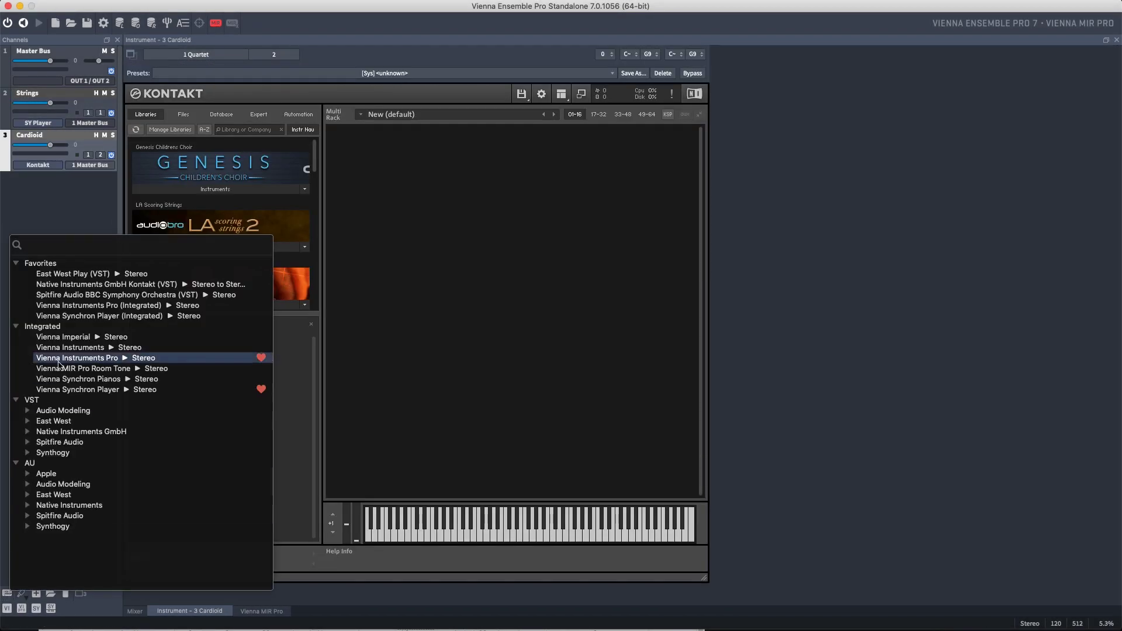
left_click(80, 277)
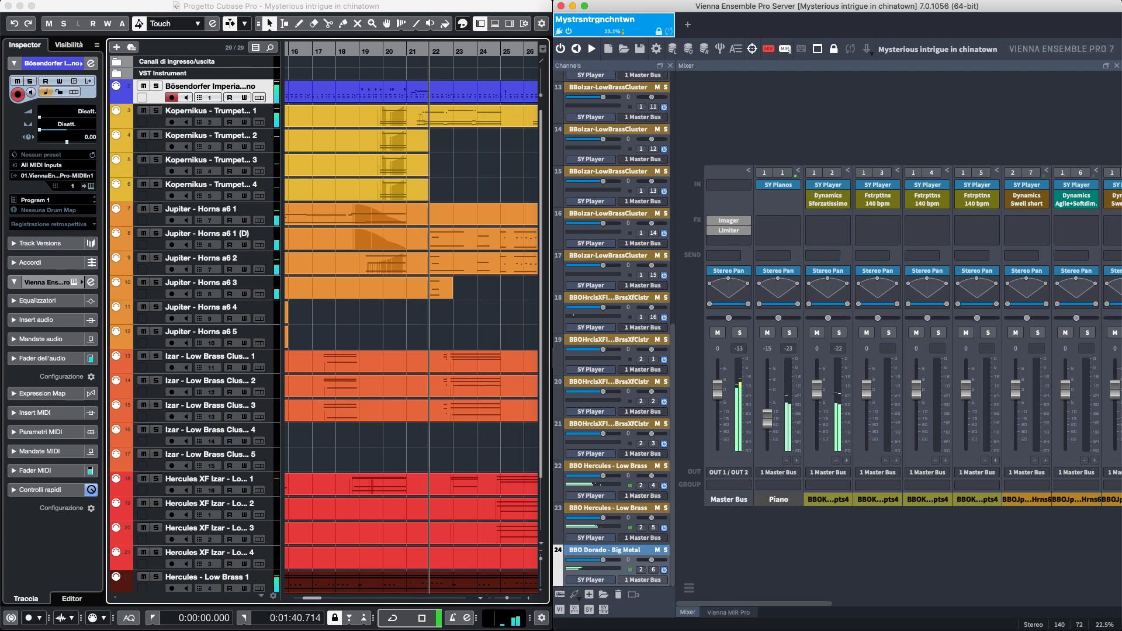
Examine the channel meters and articulations across the server's mixer and channel list during Cubase playback.
left_click(852, 604)
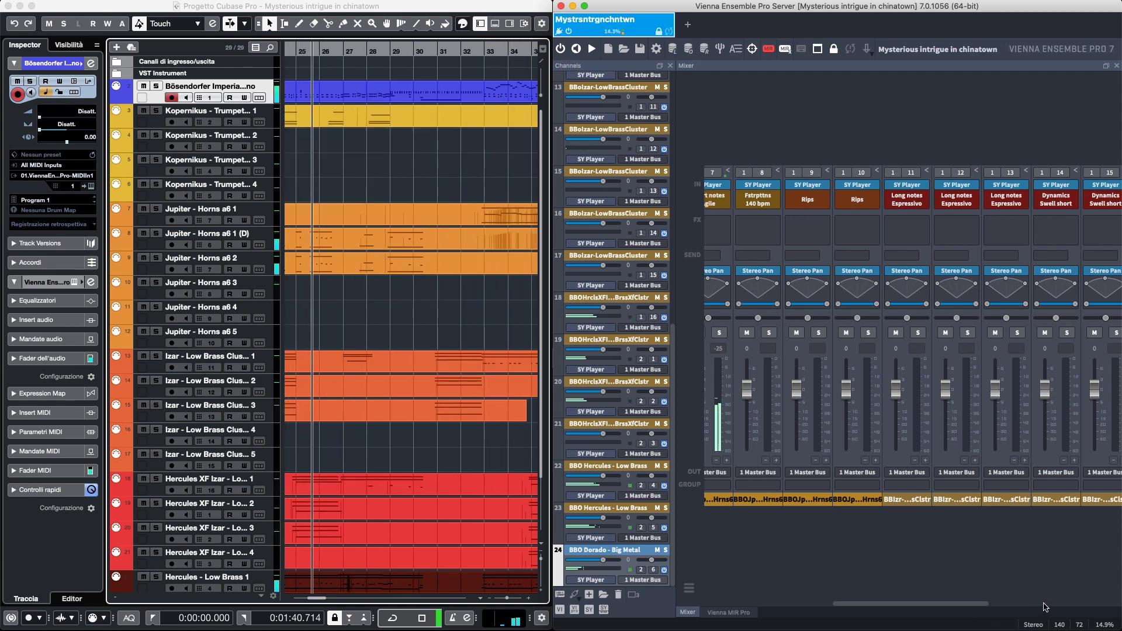
left_click(1045, 604)
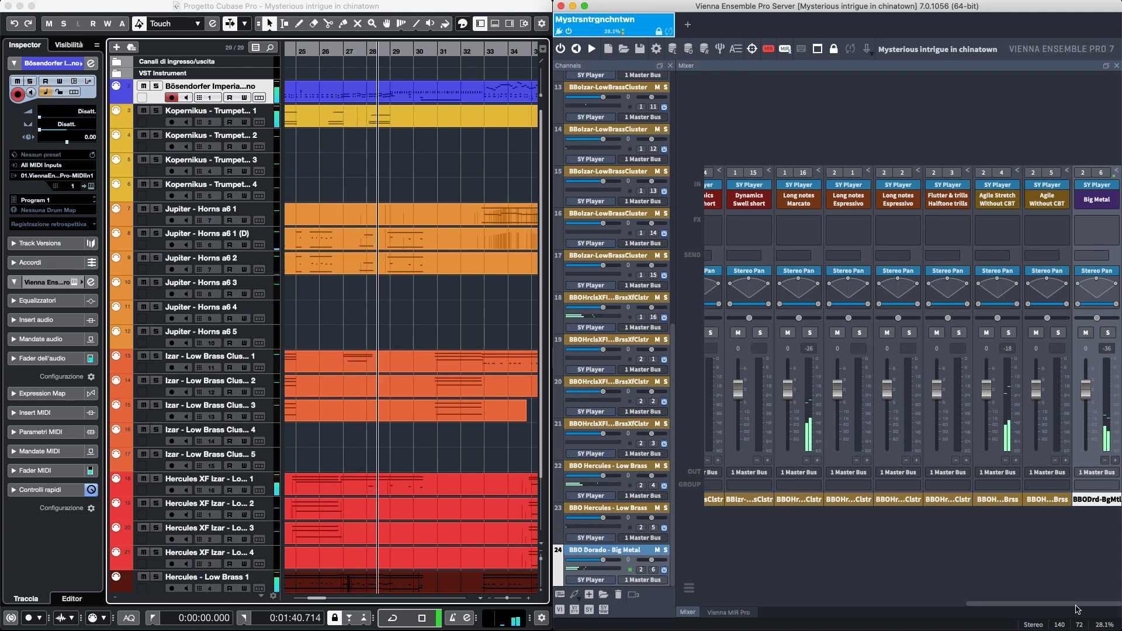
left_click(691, 604)
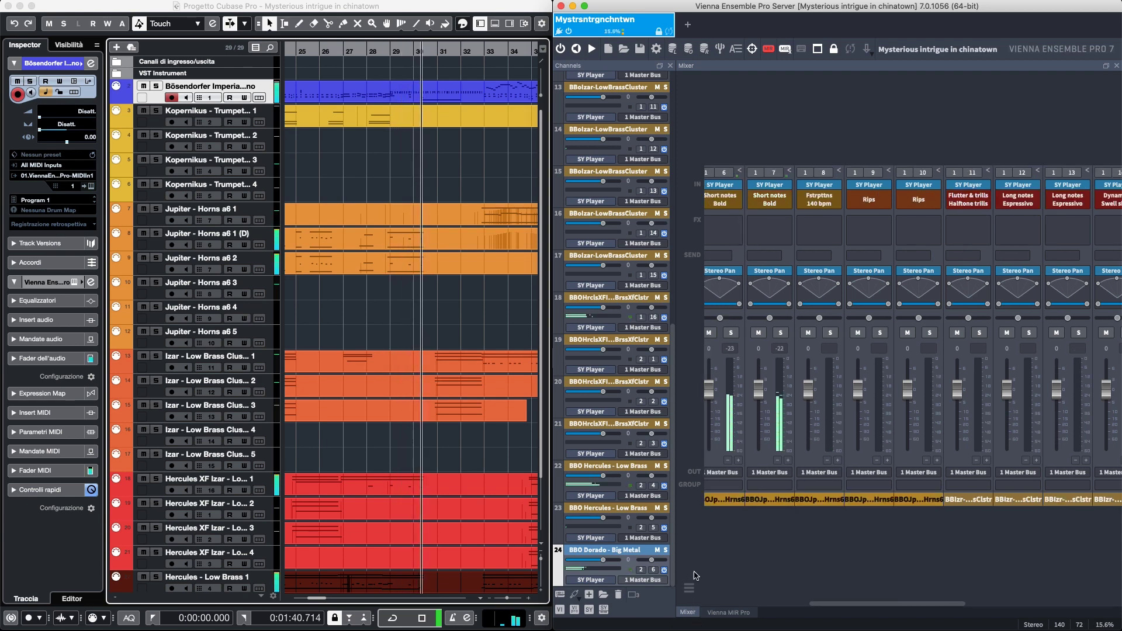
scroll(676, 291, "up", 5)
scroll(676, 291, "up", 5)
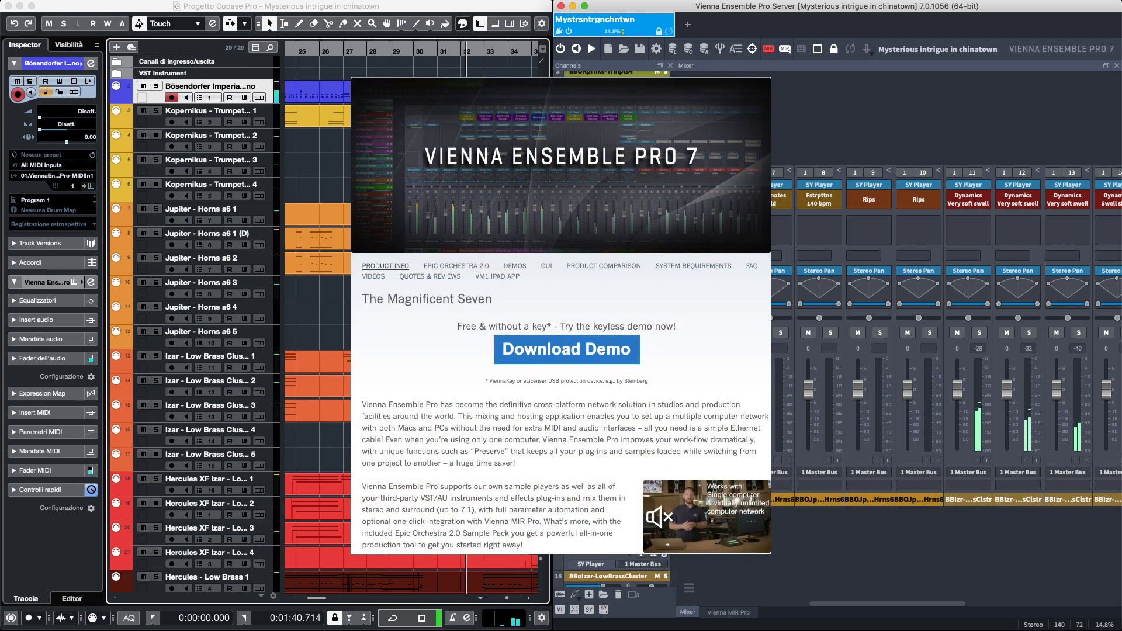
scroll(614, 327, "up", 1)
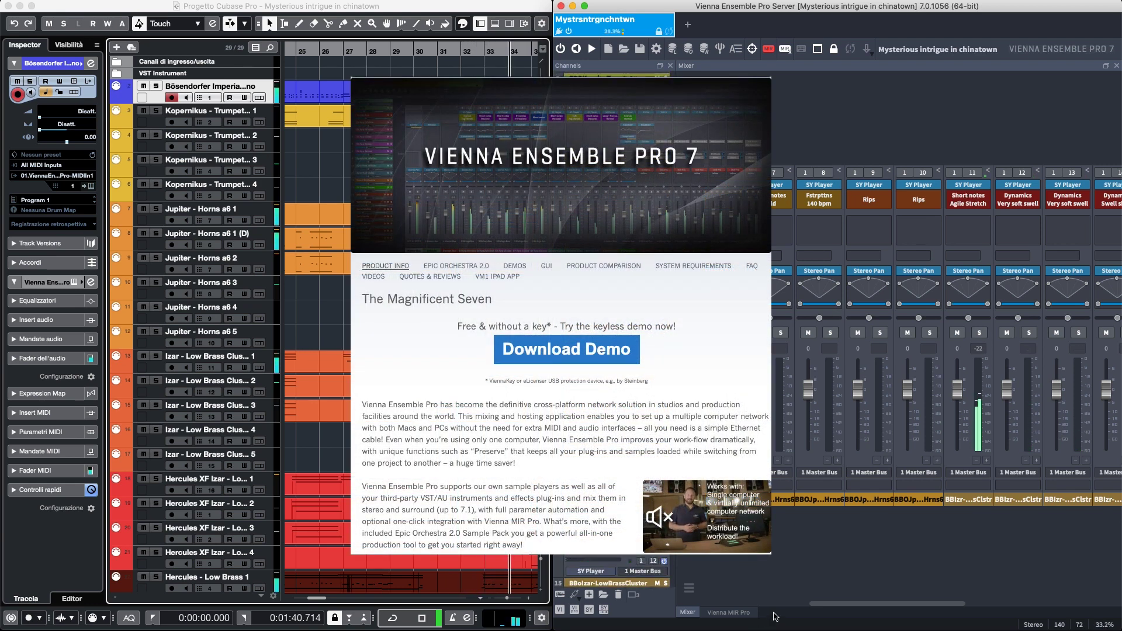
scroll(774, 617, "left", 5)
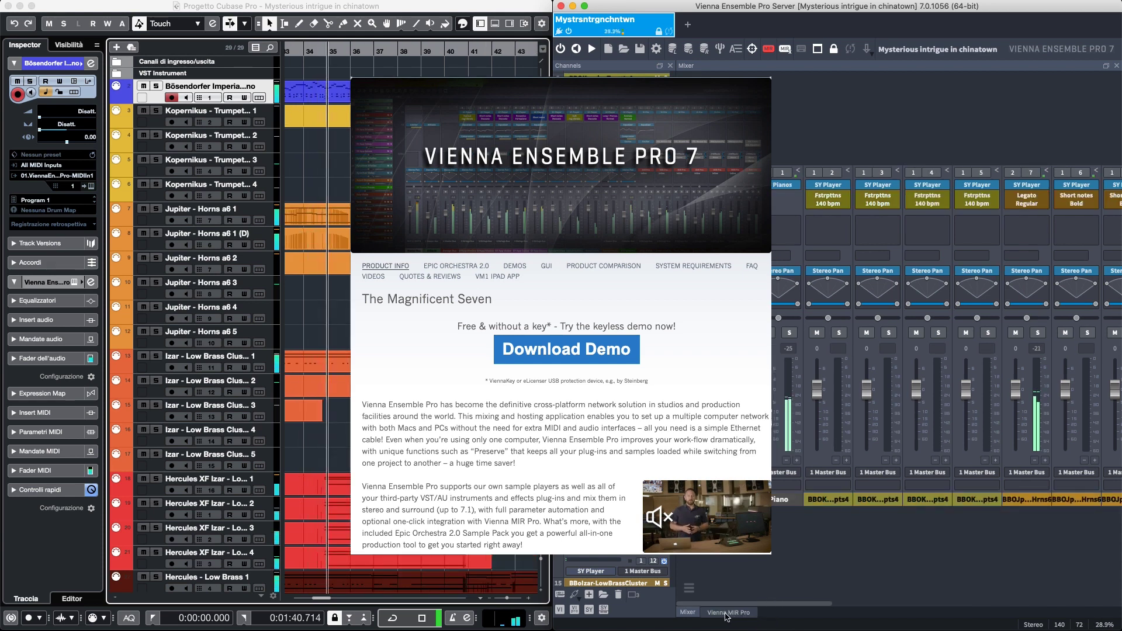